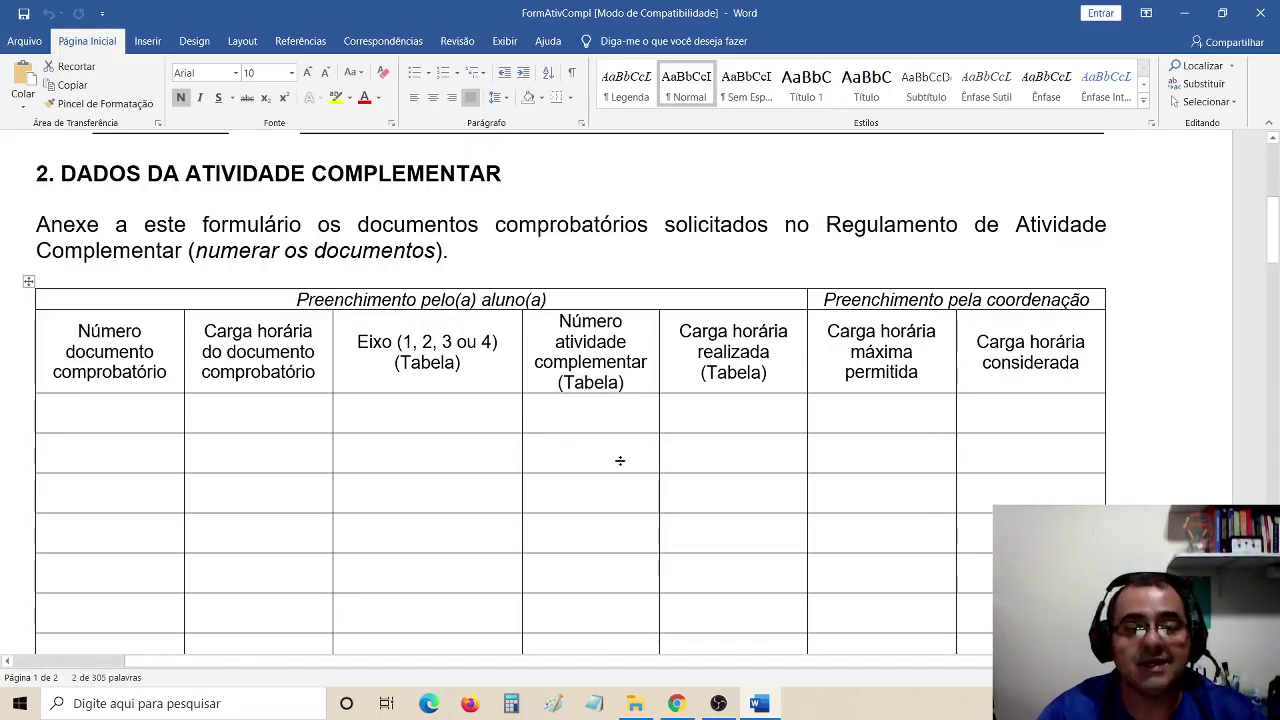
- Examine the Aperfeiçoamento acadêmico row of the complementary activities table on page 2, highlighting its description, hour limit and Ensino mark
scroll(600, 396, "down", 4)
scroll(600, 396, "down", 14)
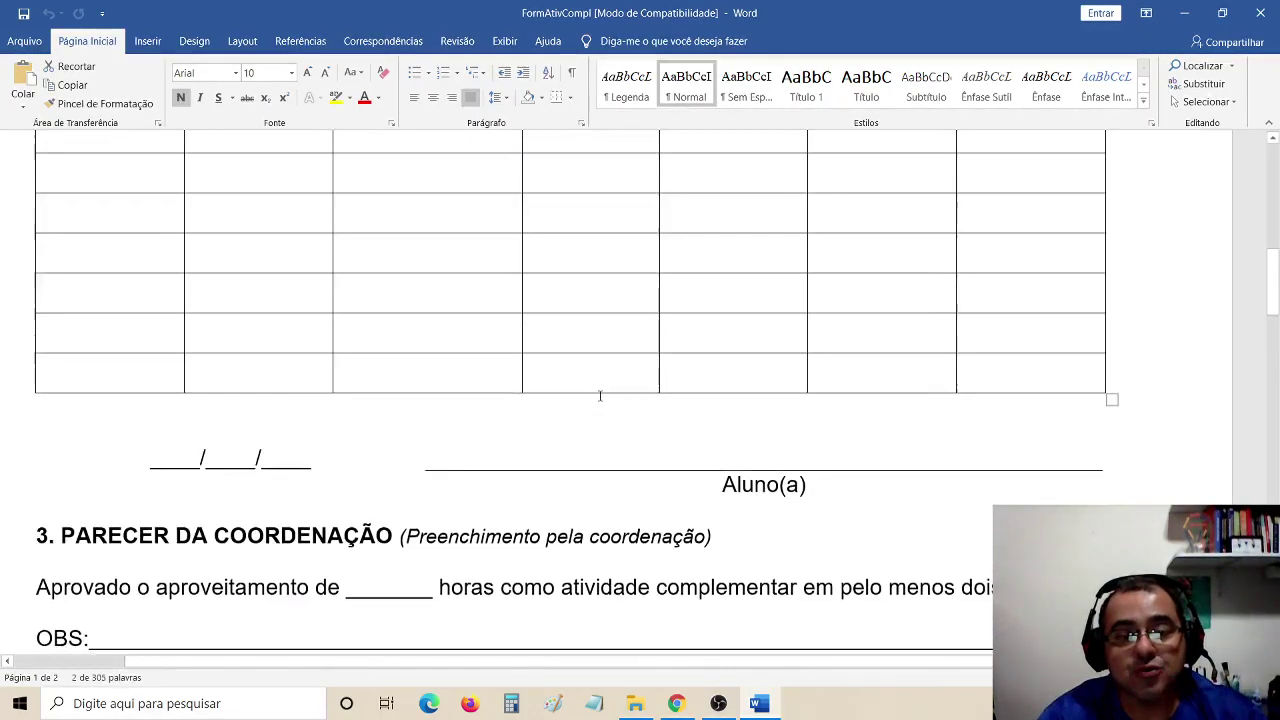
scroll(600, 396, "down", 8)
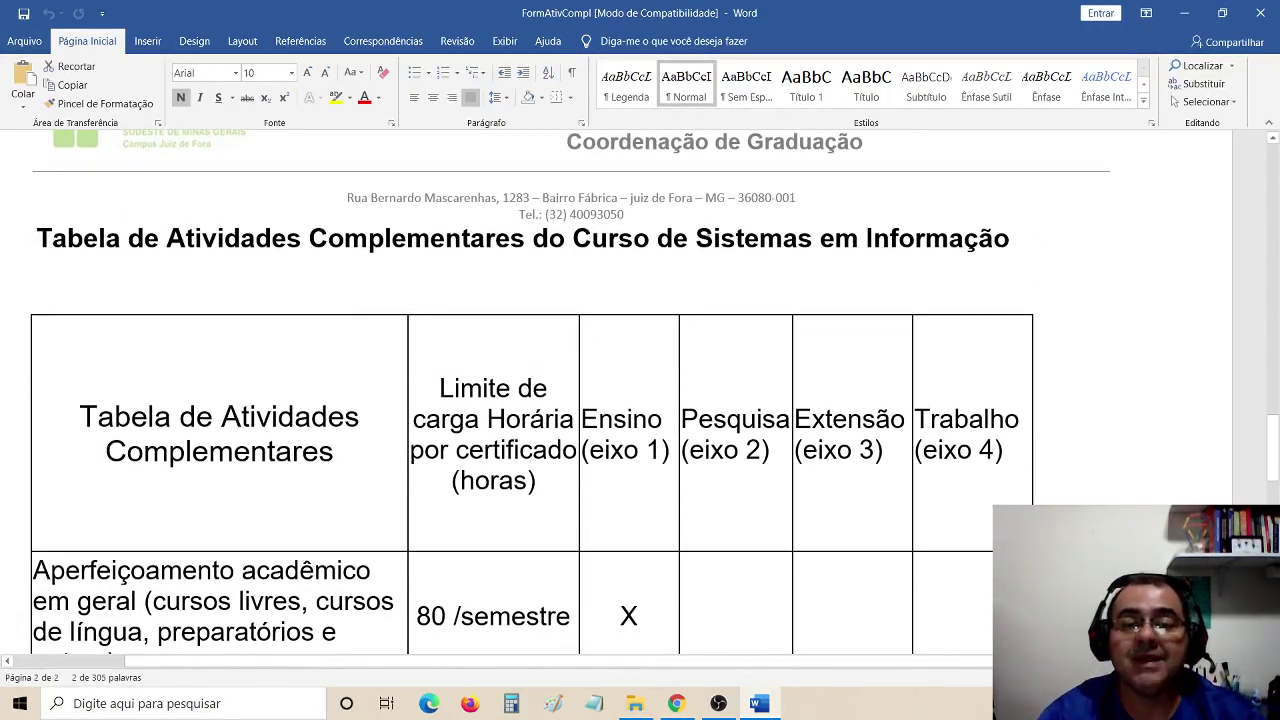
scroll(693, 258, "down", 3)
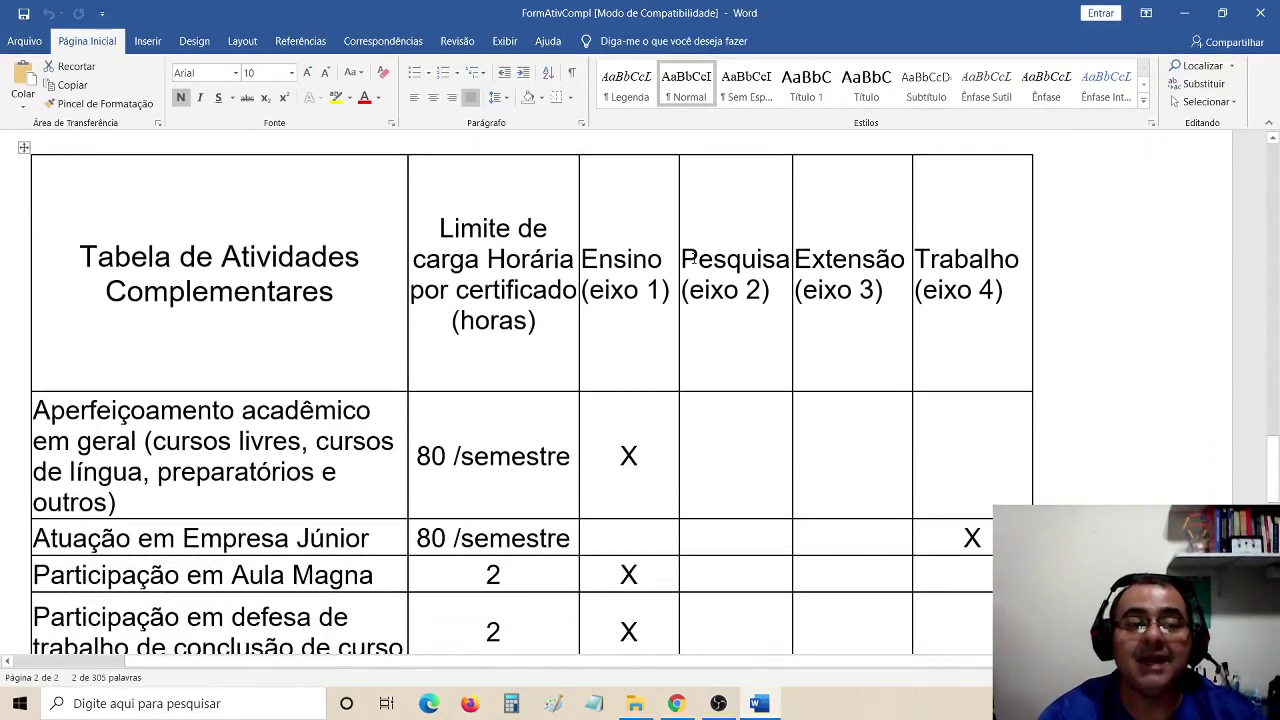
scroll(309, 307, "down", 2)
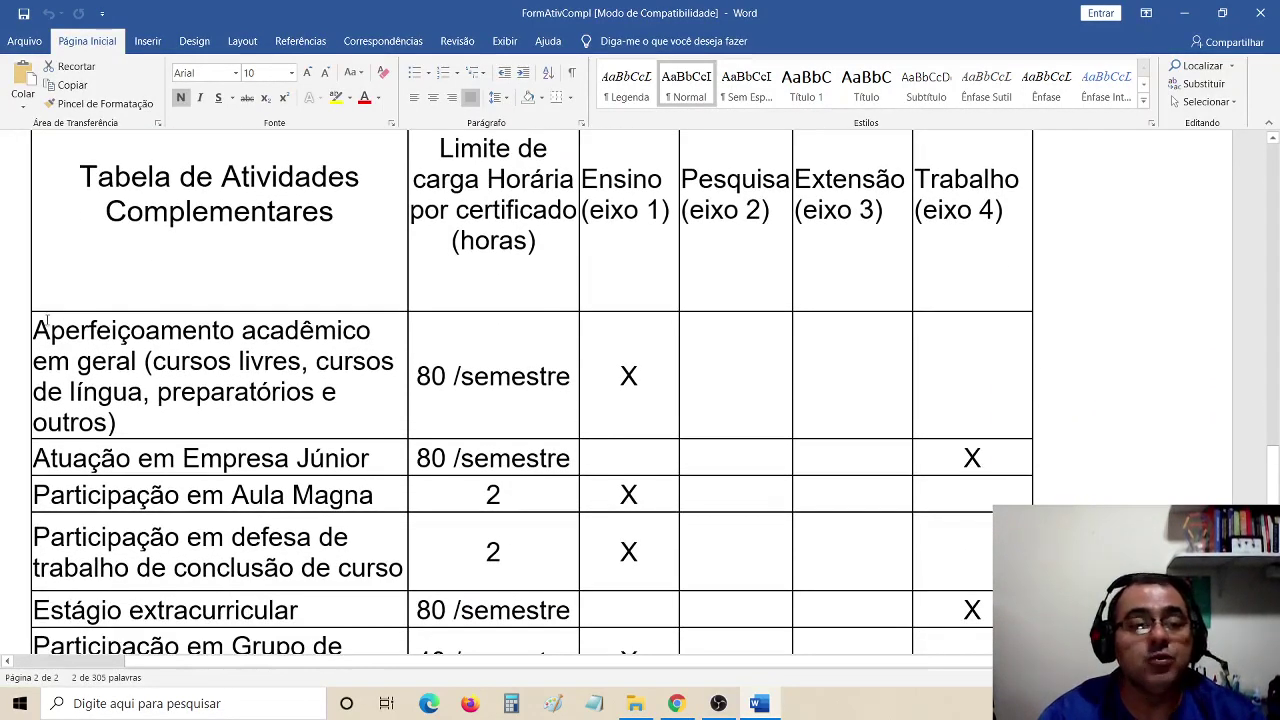
left_click_drag(33, 333, 331, 420)
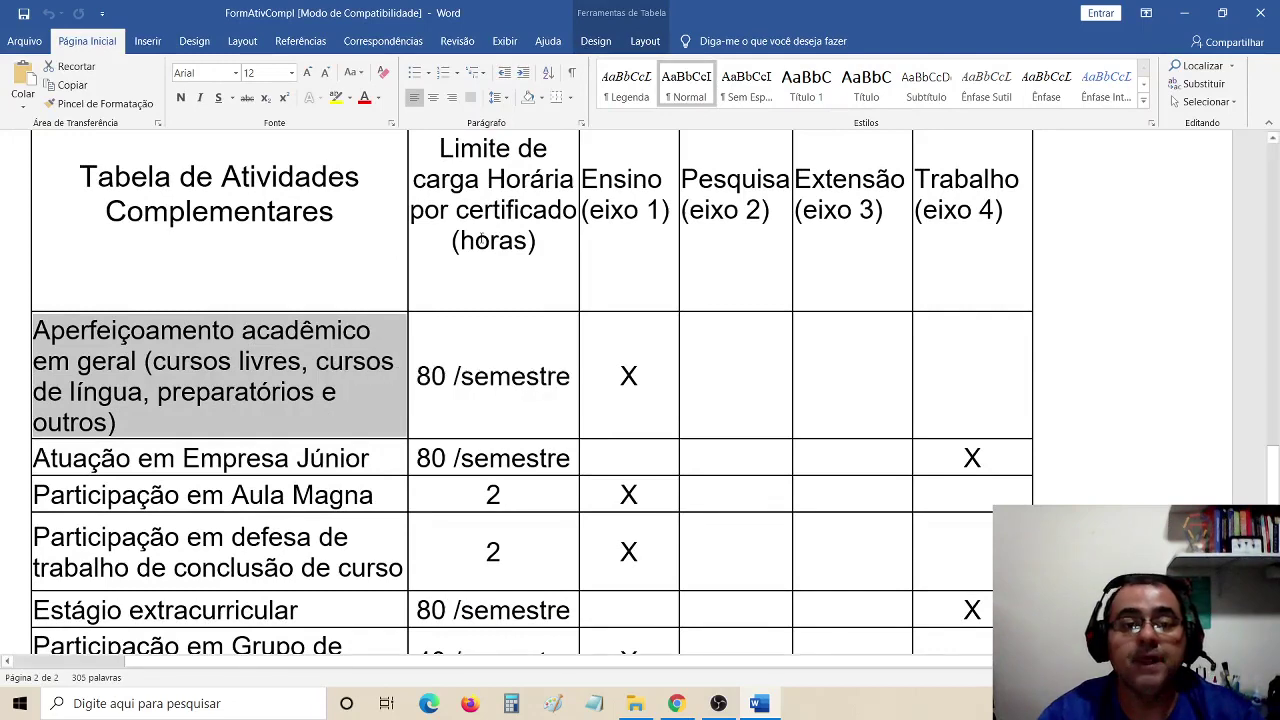
left_click(486, 175)
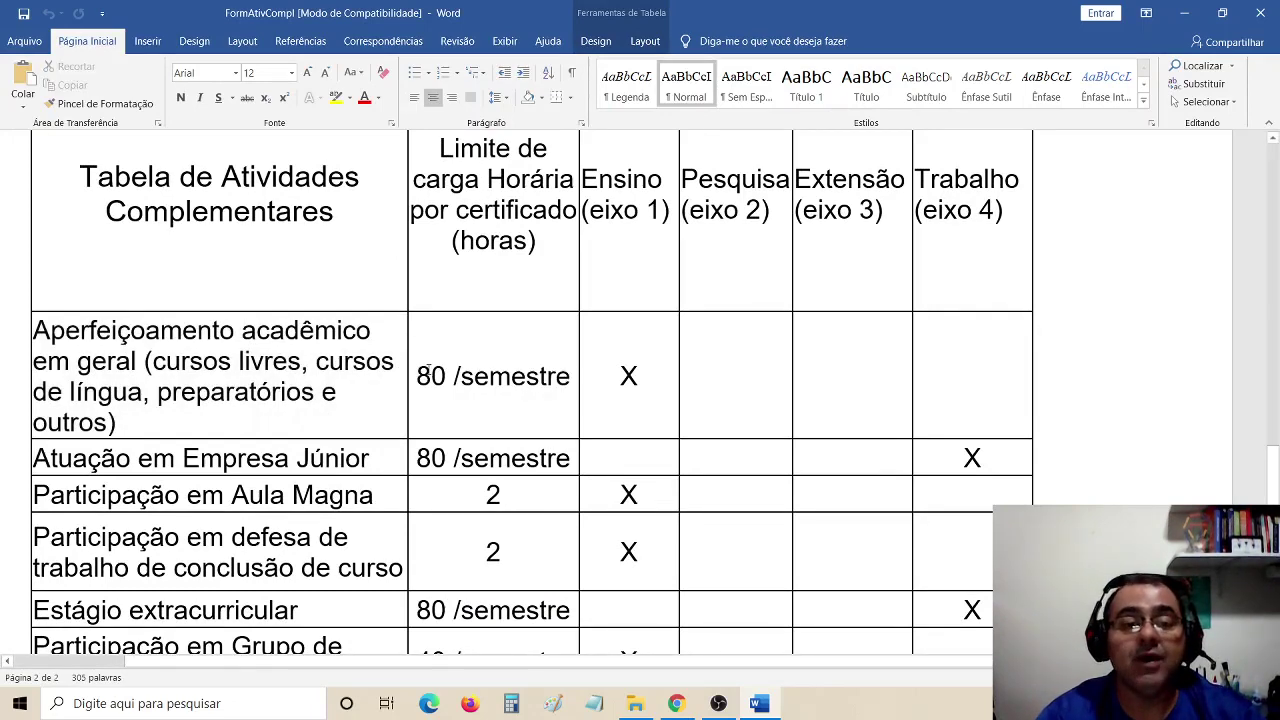
left_click_drag(416, 377, 542, 393)
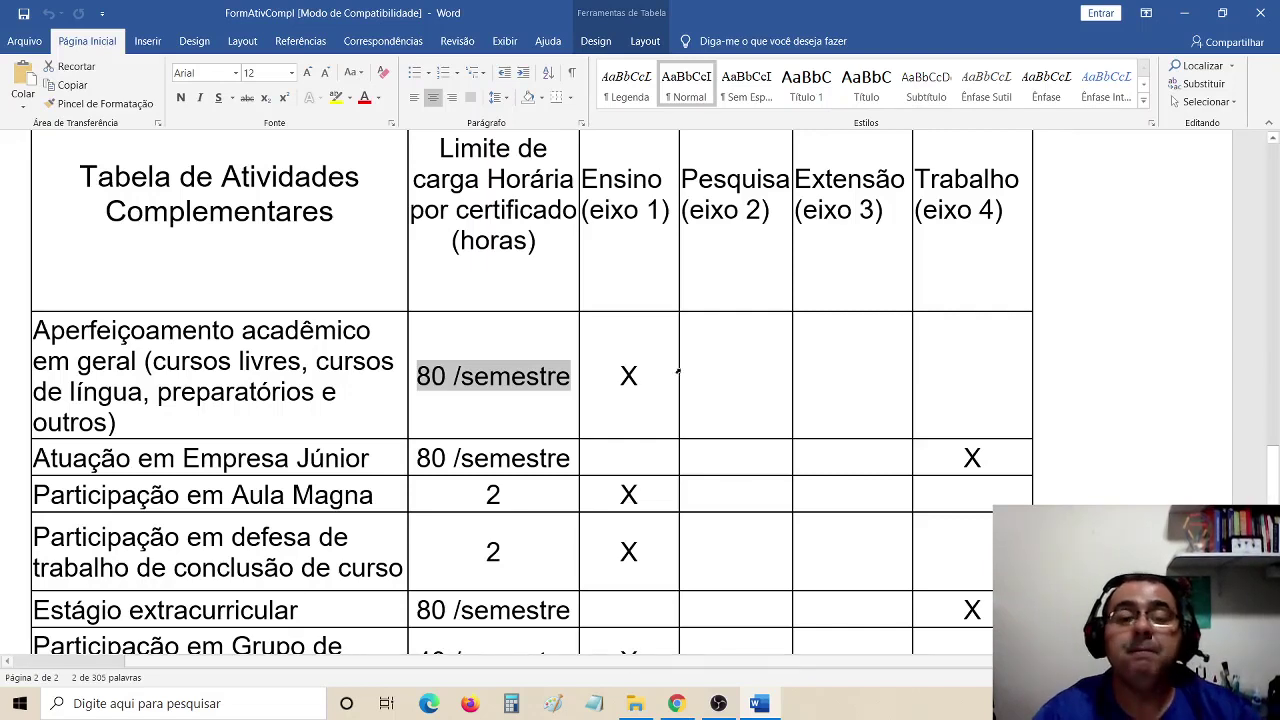
left_click_drag(613, 371, 729, 376)
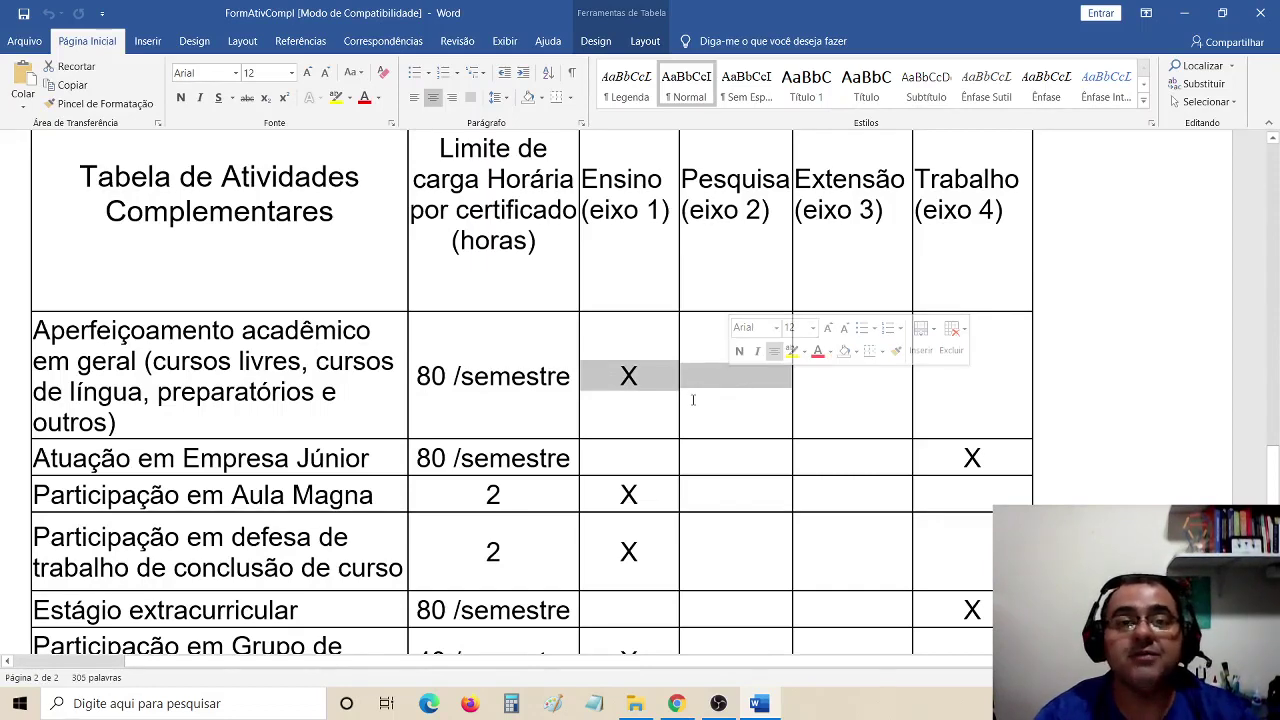
left_click(638, 380)
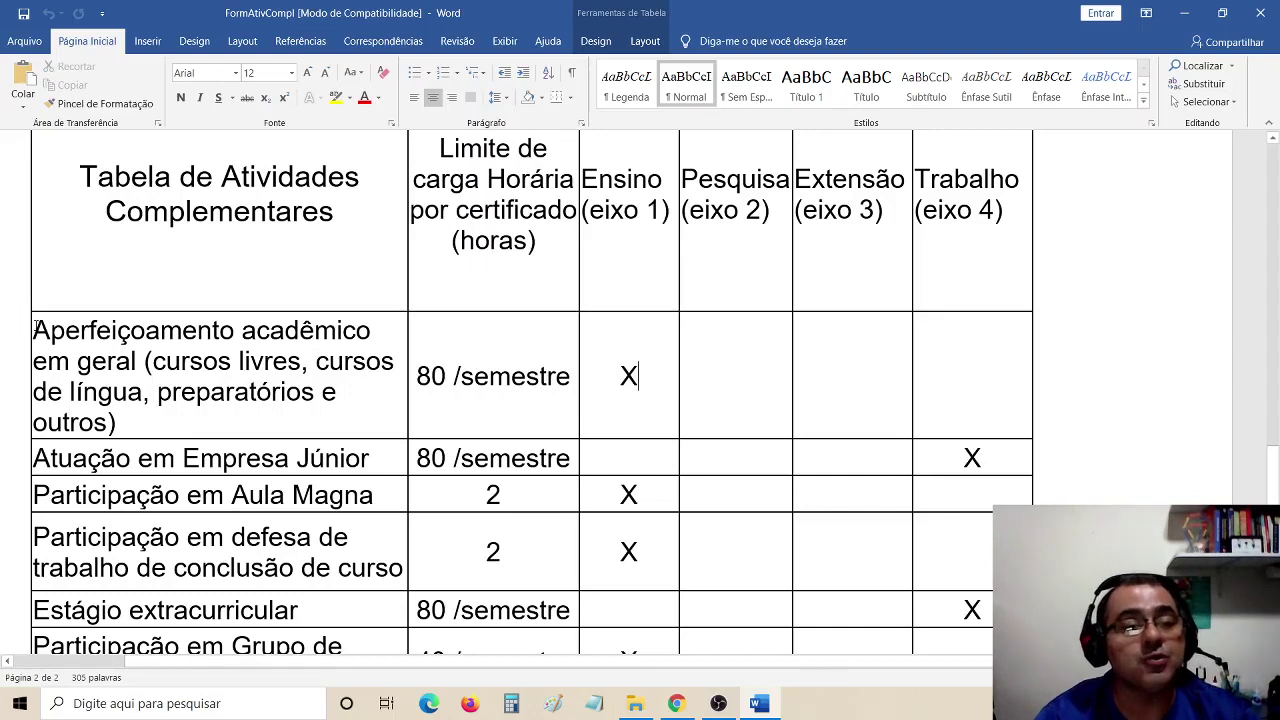
- Check the Aperfeiçoamento acadêmico row against the four axis columns: Ensino, Pesquisa, Extensão and Trabalho
left_click_drag(36, 326, 168, 416)
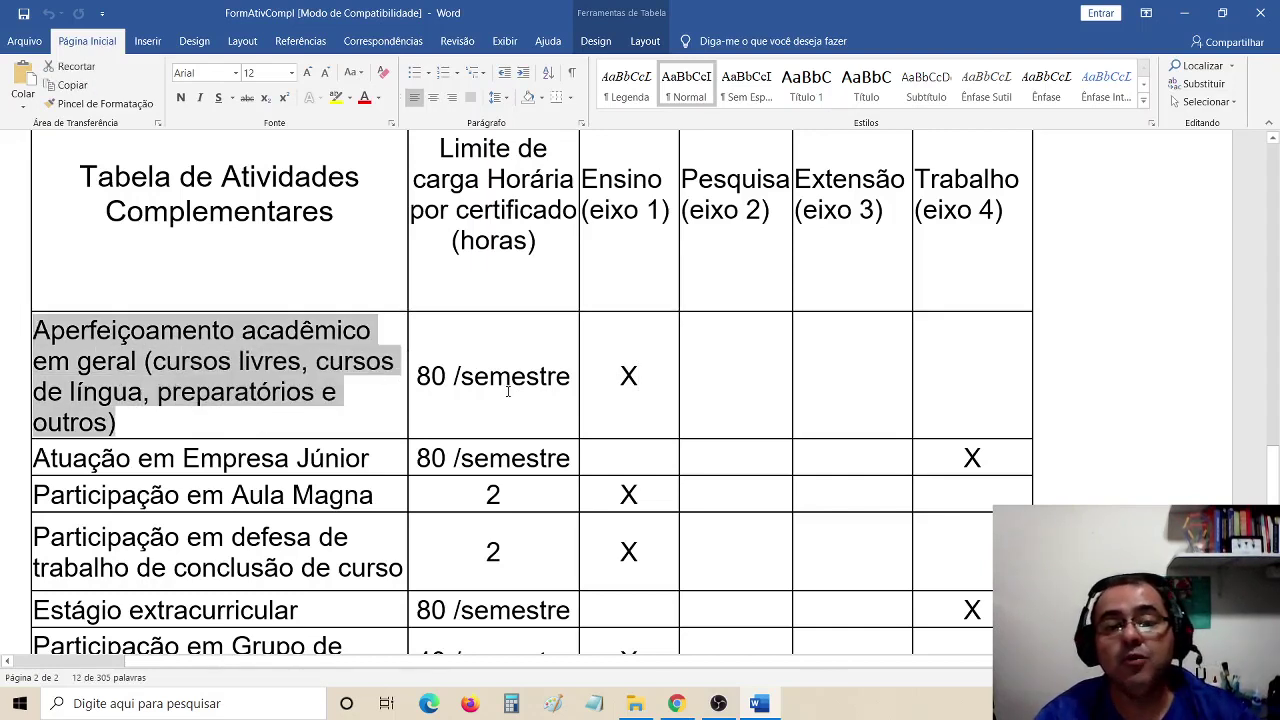
double_click(614, 377)
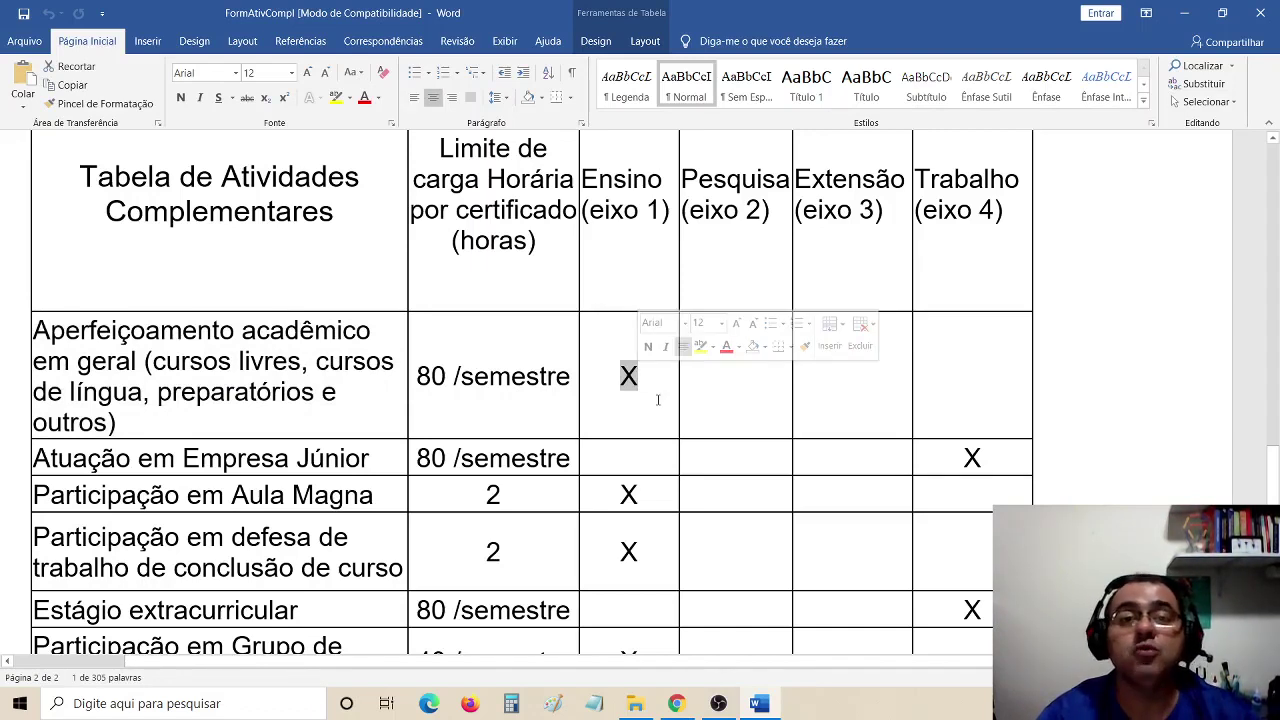
left_click(737, 381)
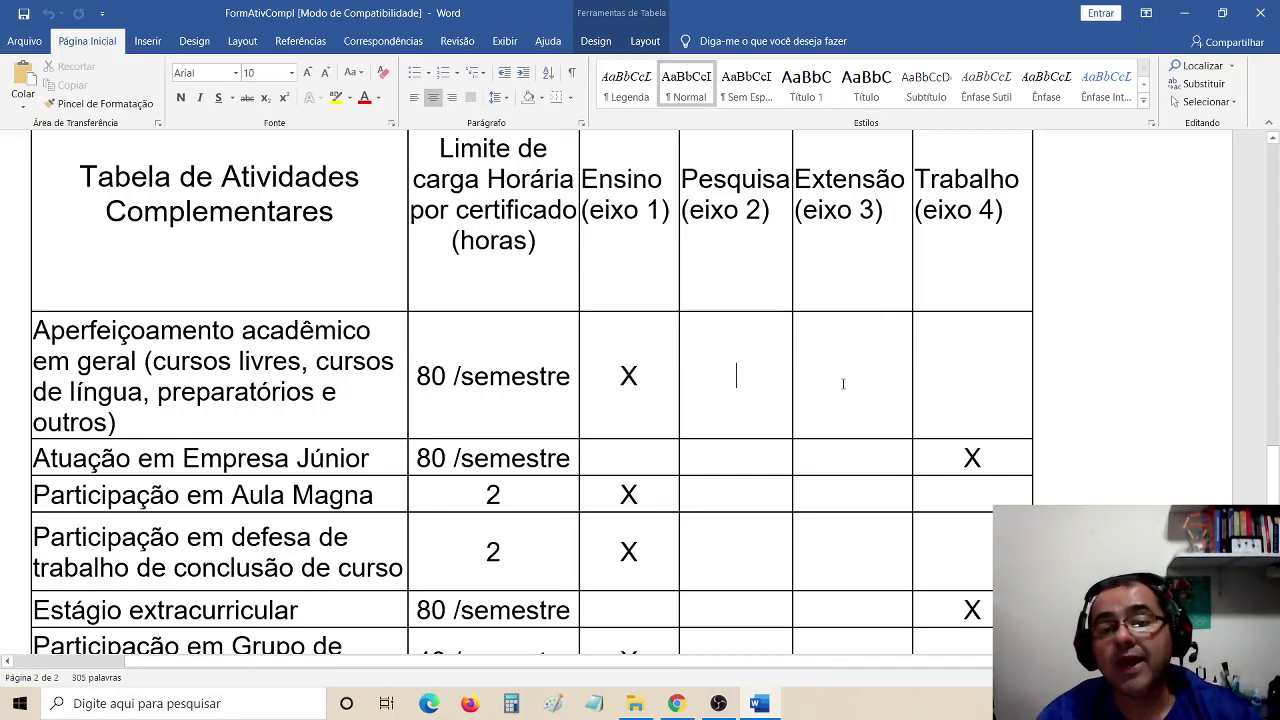
left_click(843, 384)
left_click(966, 371)
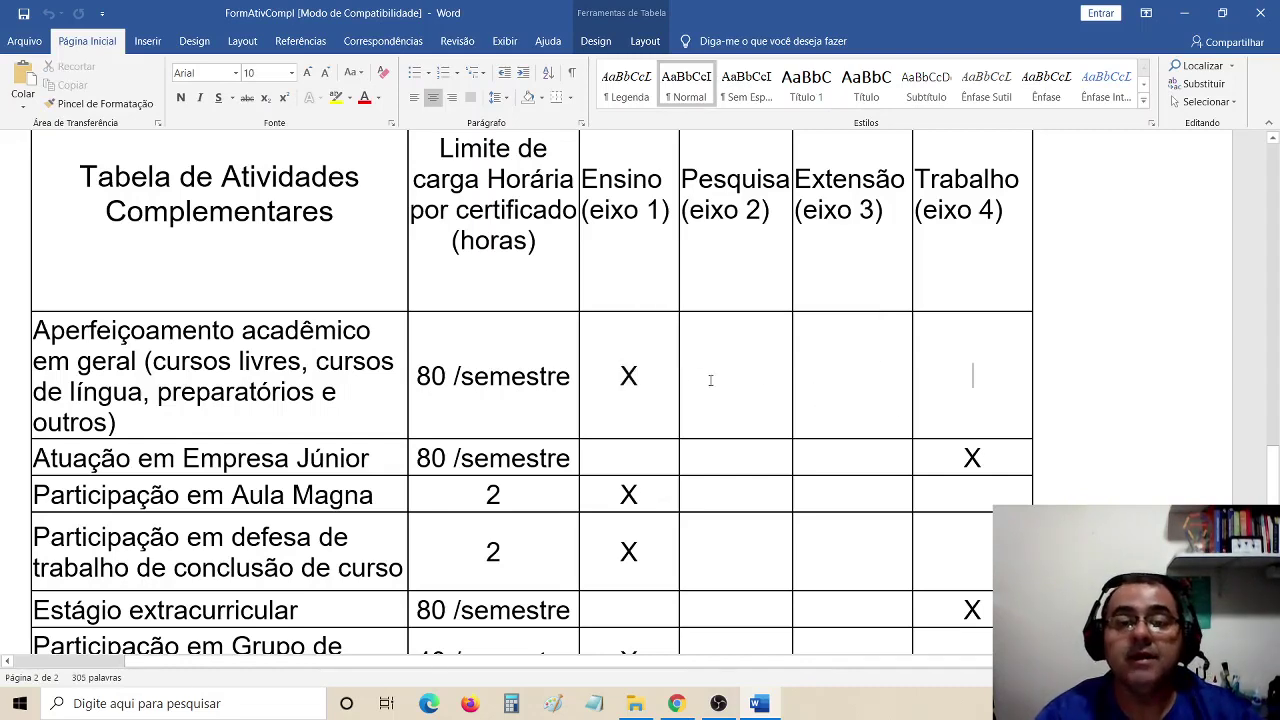
left_click(645, 376)
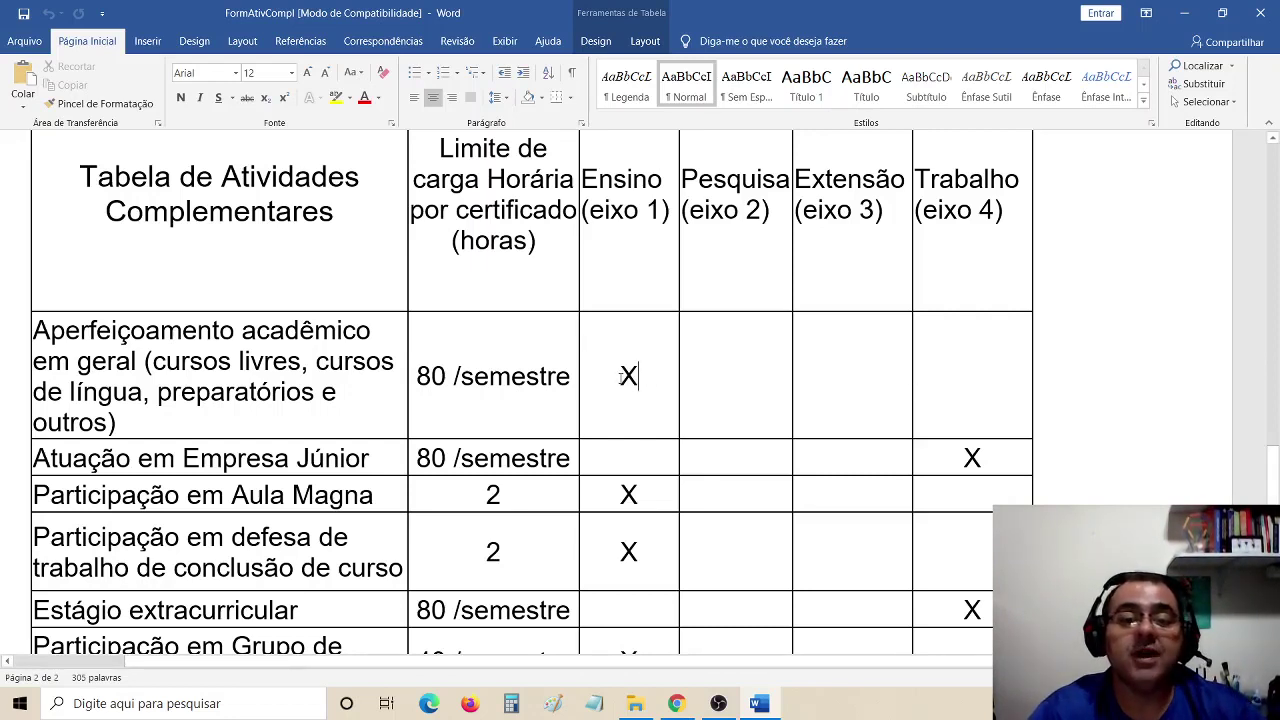
left_click_drag(620, 376, 640, 377)
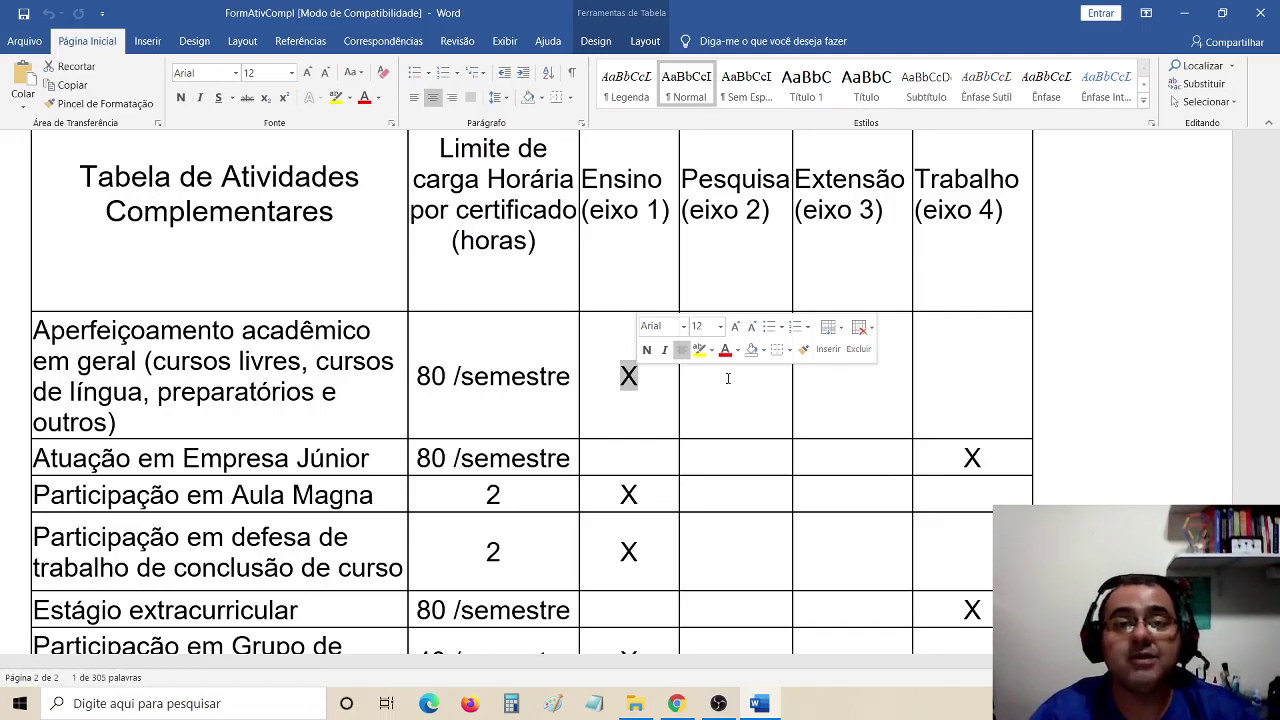
left_click(728, 378)
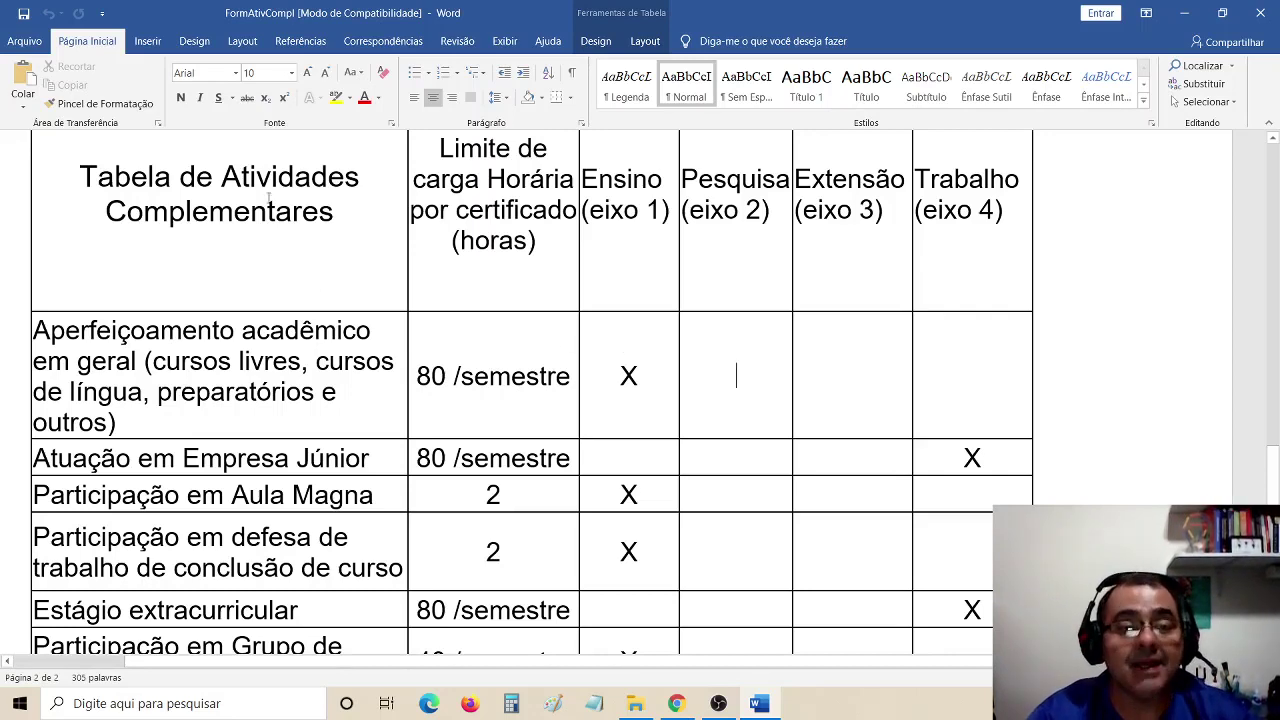
- Read through the activities listed in the table's first column, from Aperfeiçoamento acadêmico to the last row
scroll(20, 276, "down", 2)
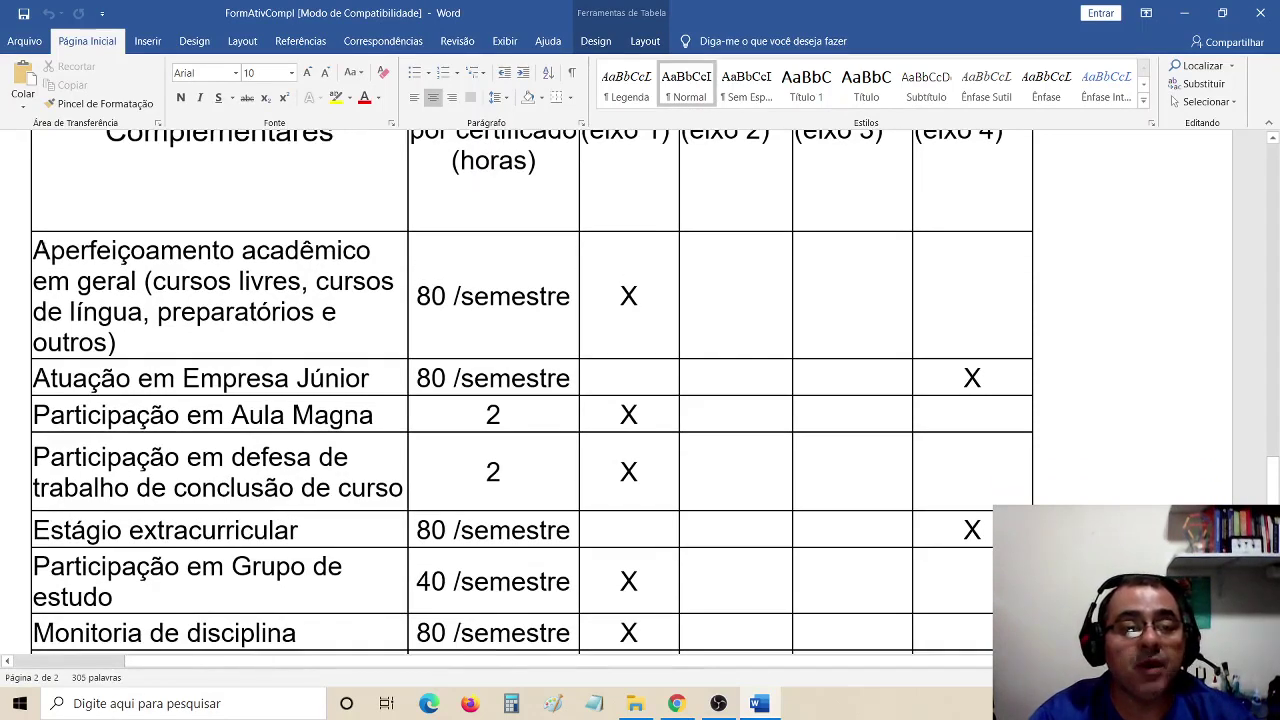
left_click_drag(33, 250, 107, 342)
left_click(140, 385)
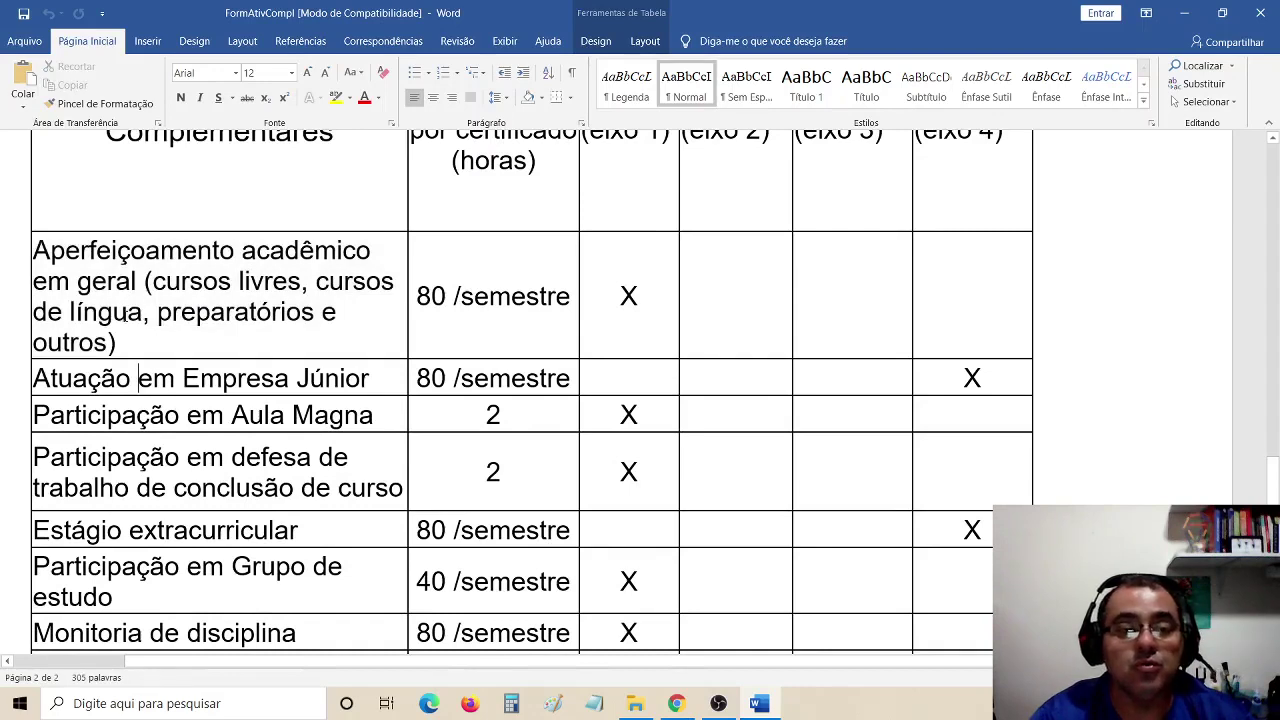
left_click_drag(97, 250, 192, 328)
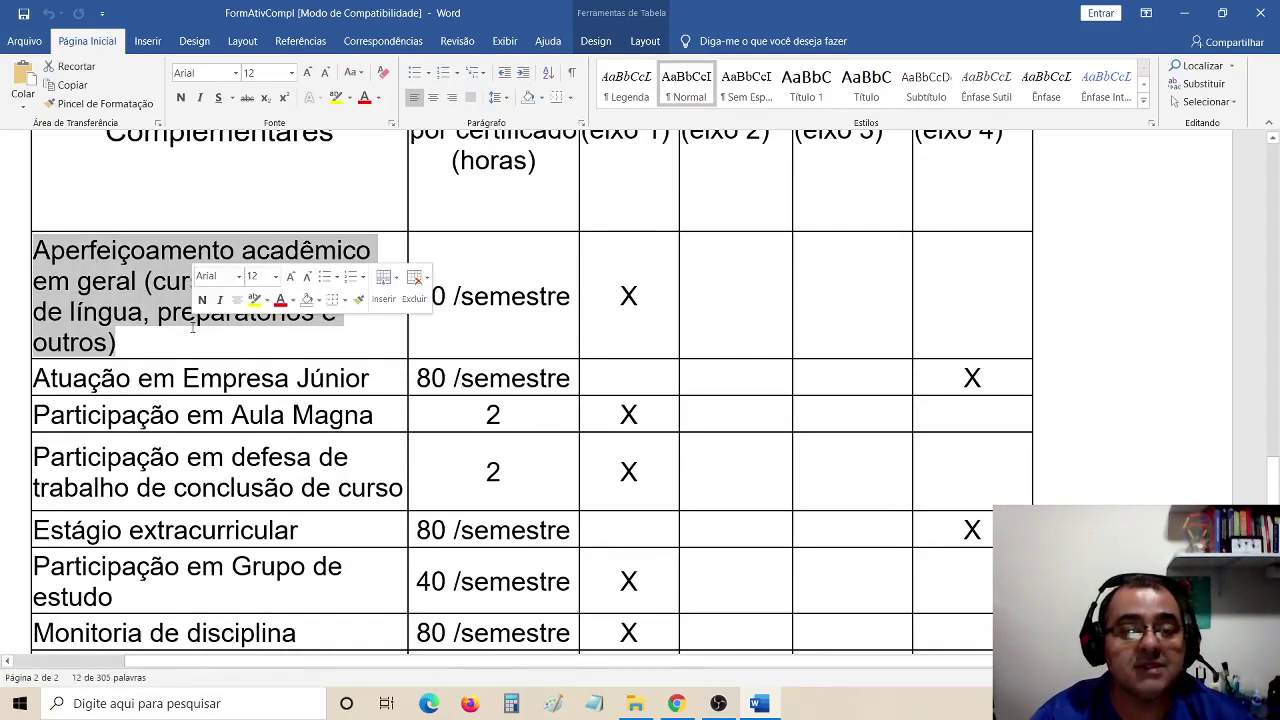
left_click_drag(246, 380, 274, 380)
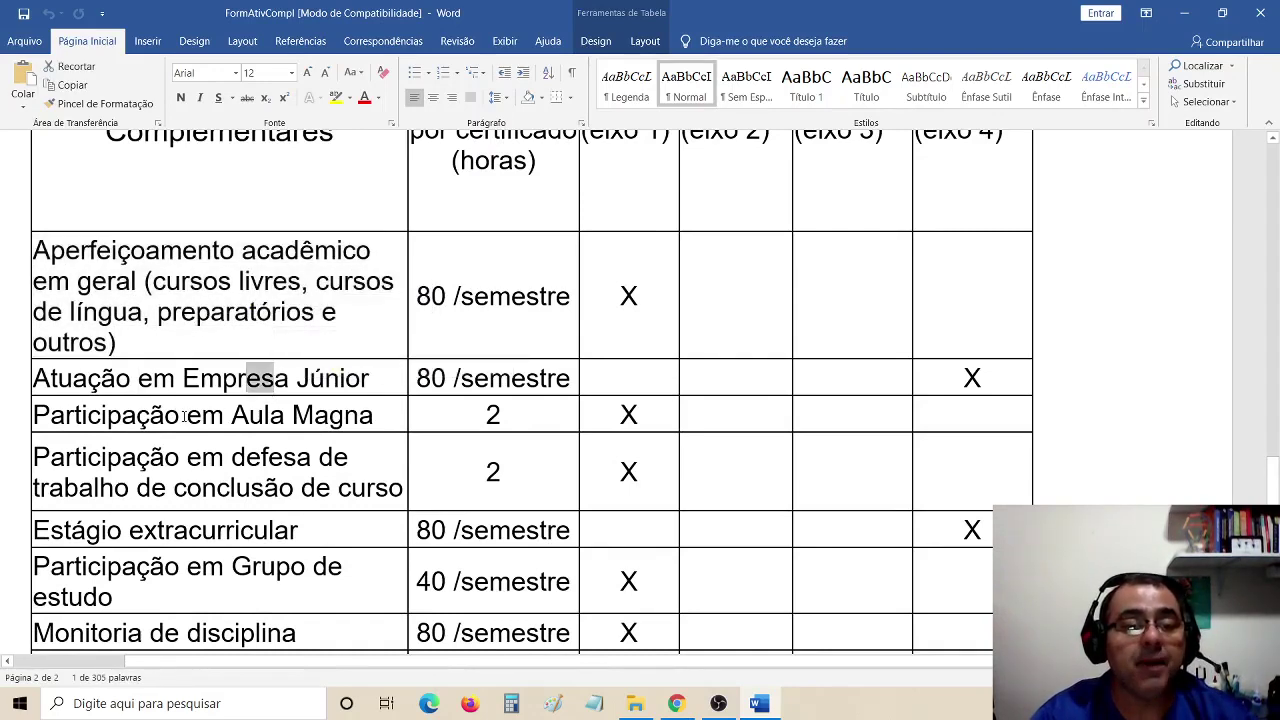
left_click_drag(33, 415, 224, 415)
scroll(224, 415, "down", 1)
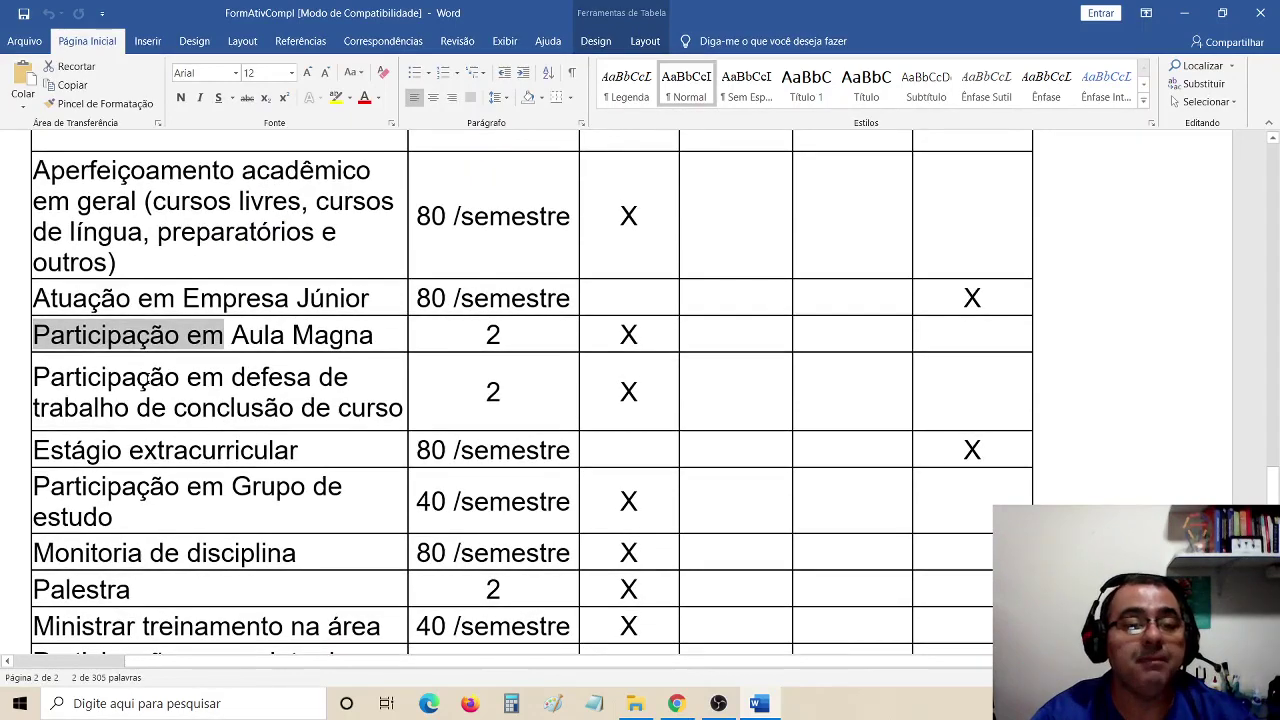
left_click_drag(33, 377, 403, 408)
left_click_drag(157, 451, 177, 453)
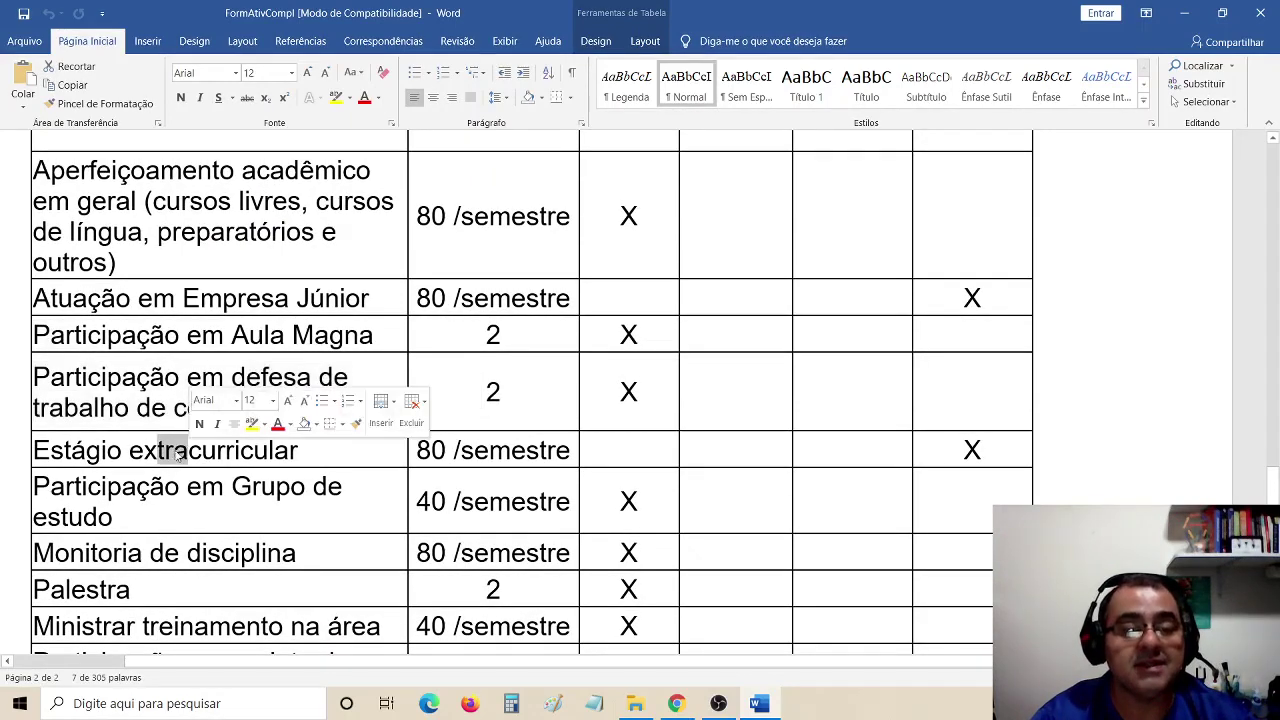
scroll(177, 453, "down", 1)
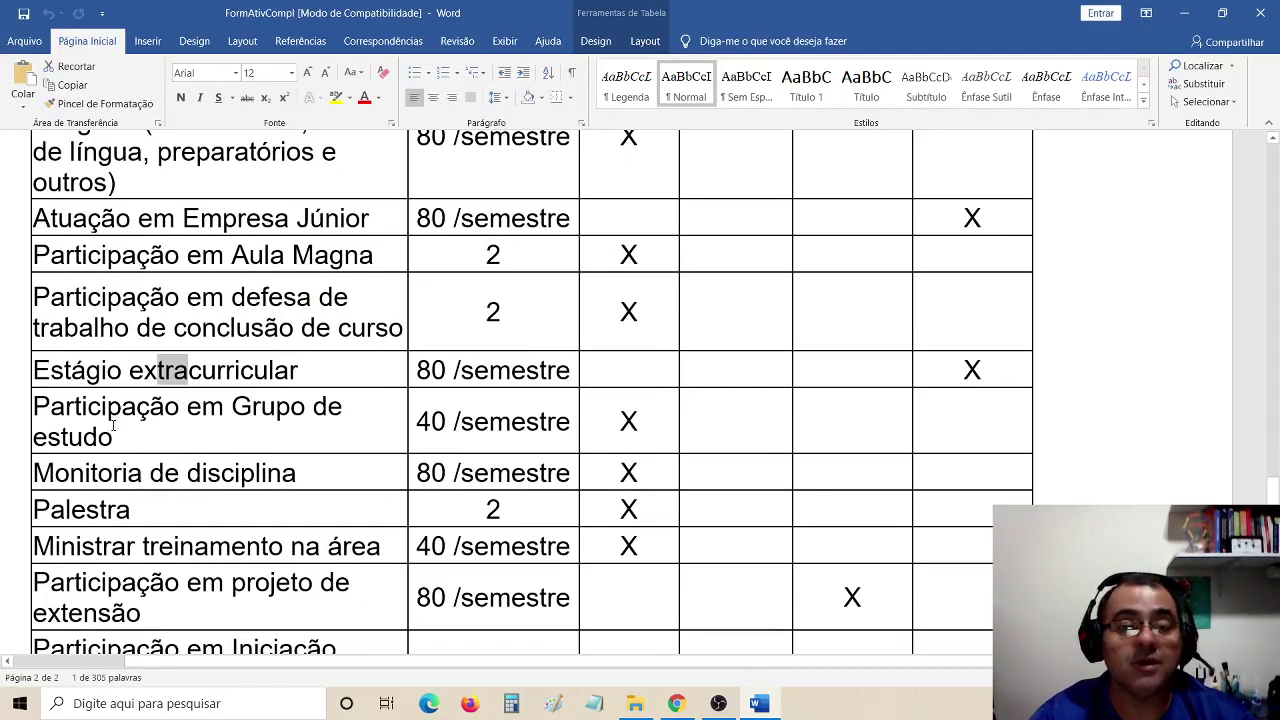
left_click(160, 414)
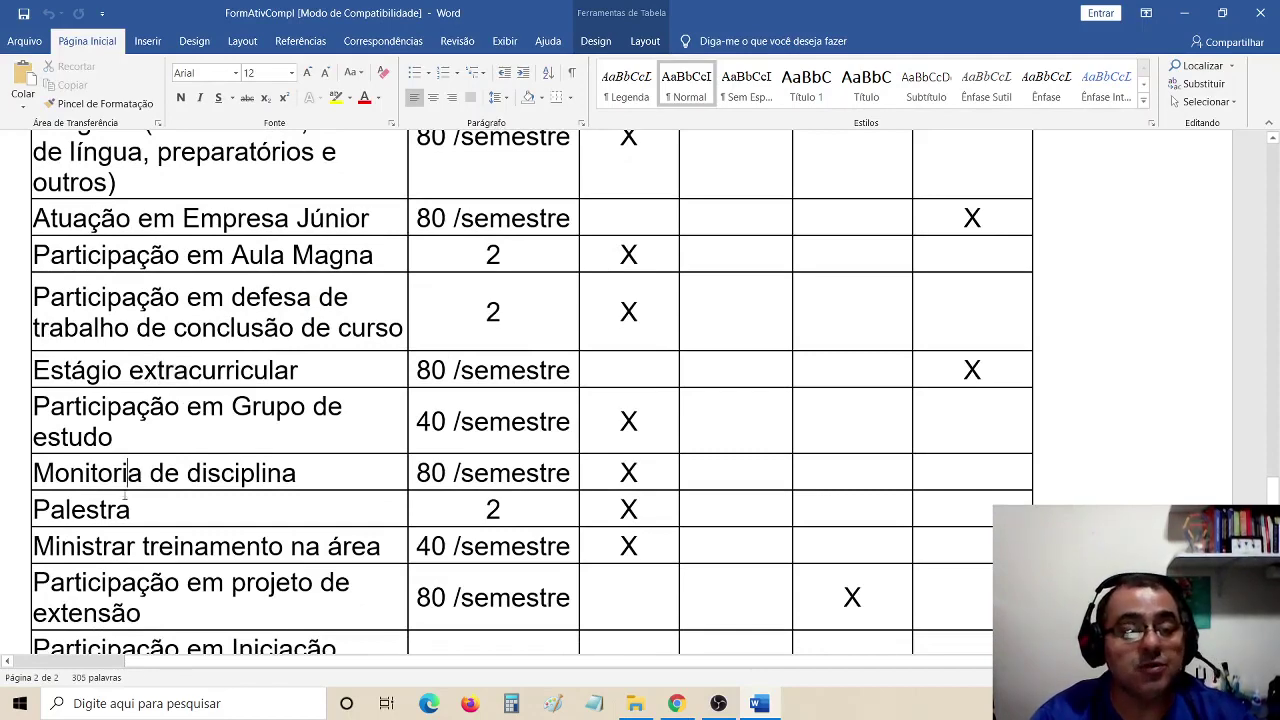
scroll(117, 512, "down", 7)
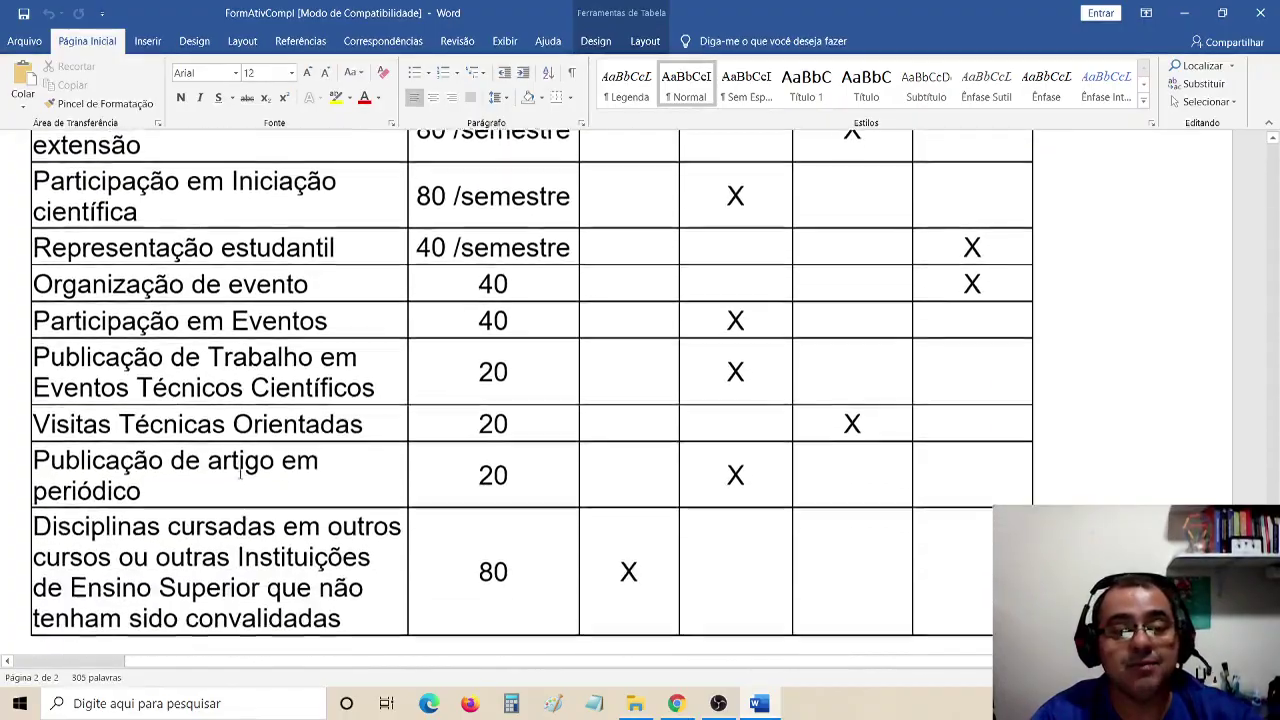
- Examine the per-certificate hour limit column, highlighting "certificado" in its header and the semester limit for Aperfeiçoamento acadêmico
scroll(240, 473, "up", 8)
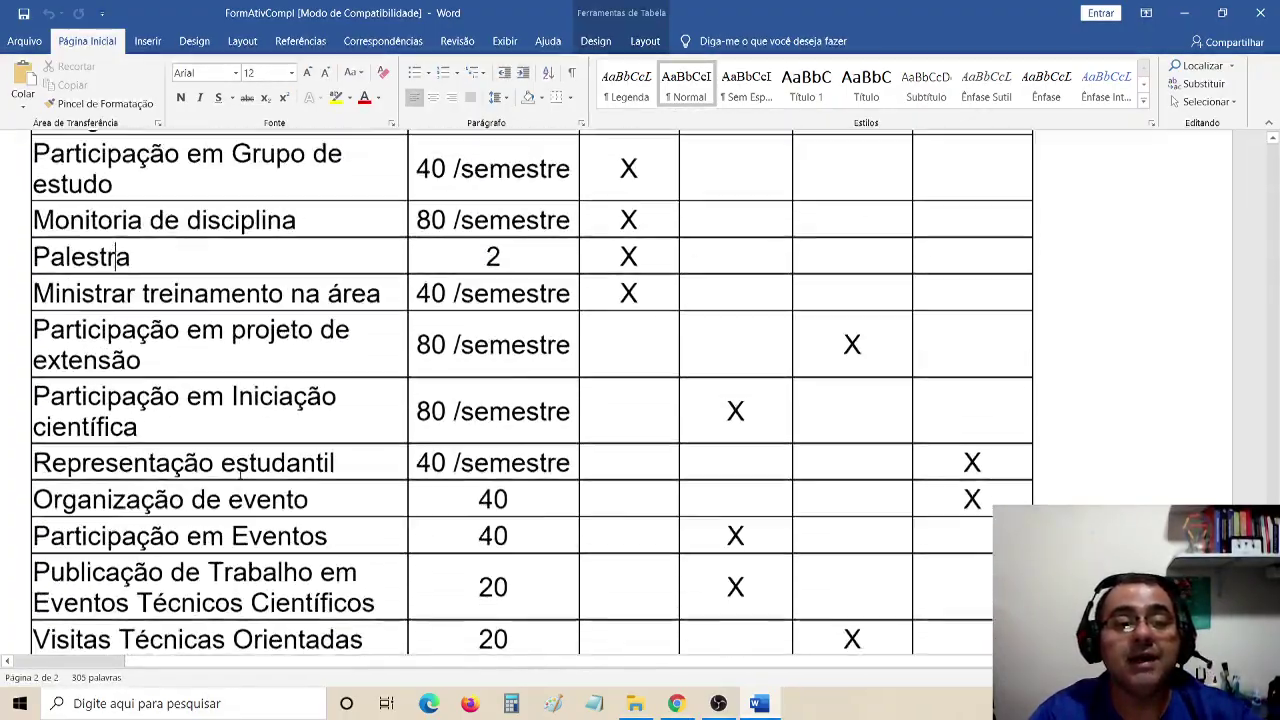
scroll(240, 473, "up", 6)
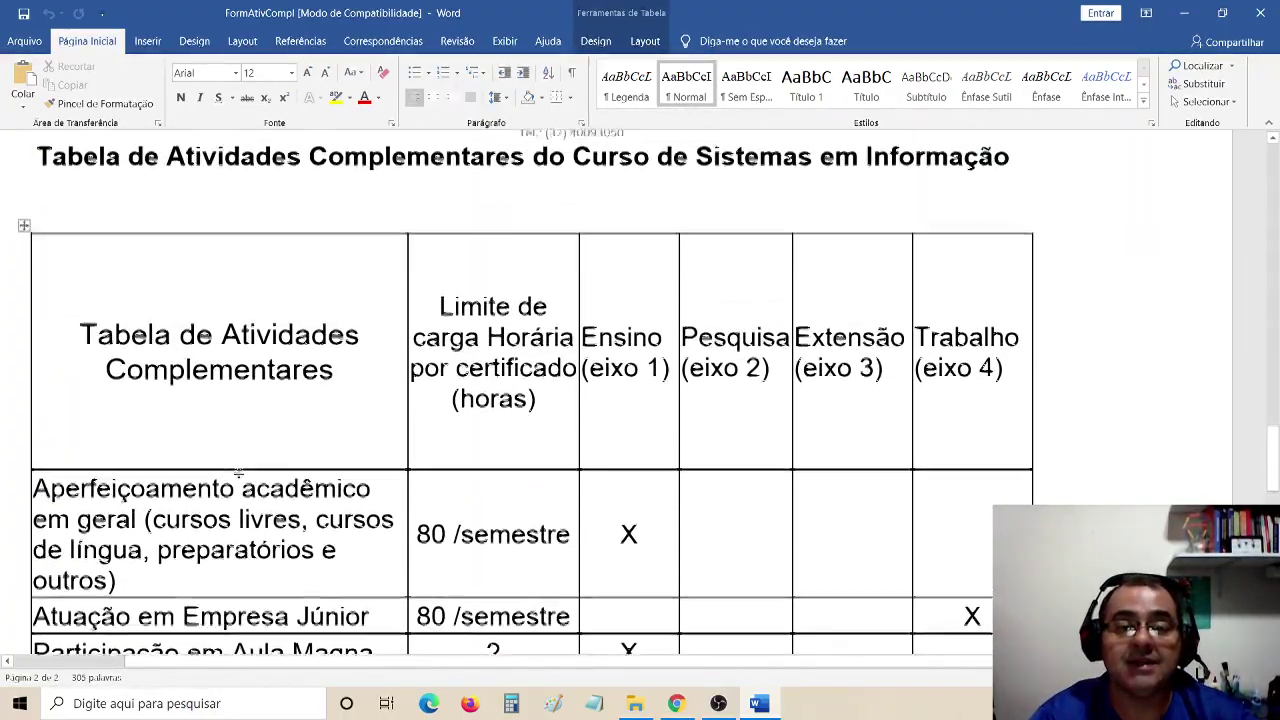
scroll(240, 473, "down", 1)
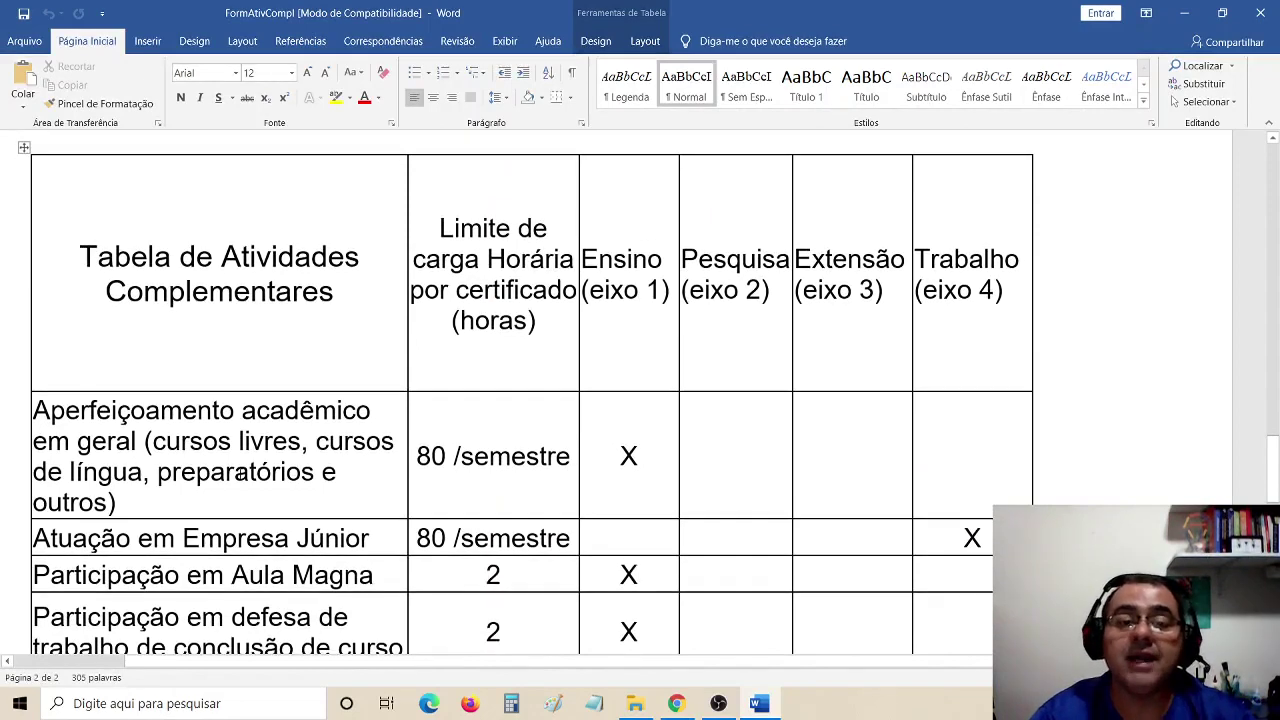
scroll(240, 473, "down", 1)
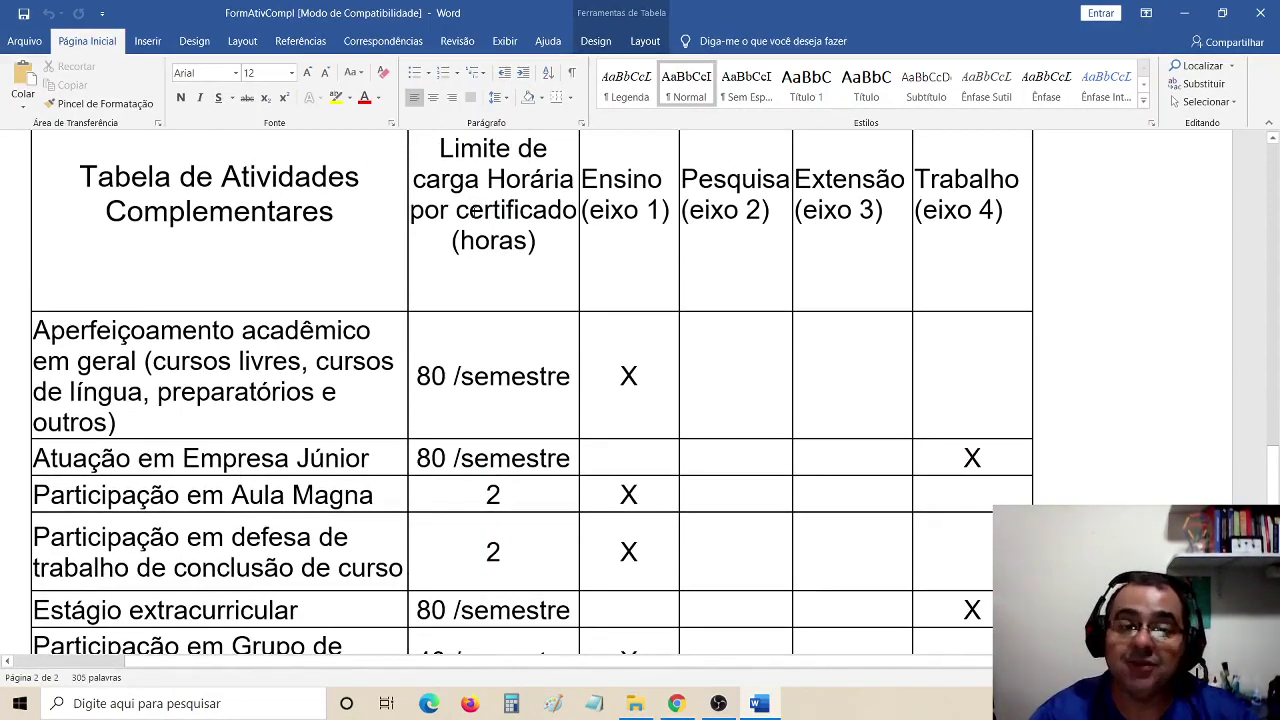
left_click_drag(457, 210, 577, 210)
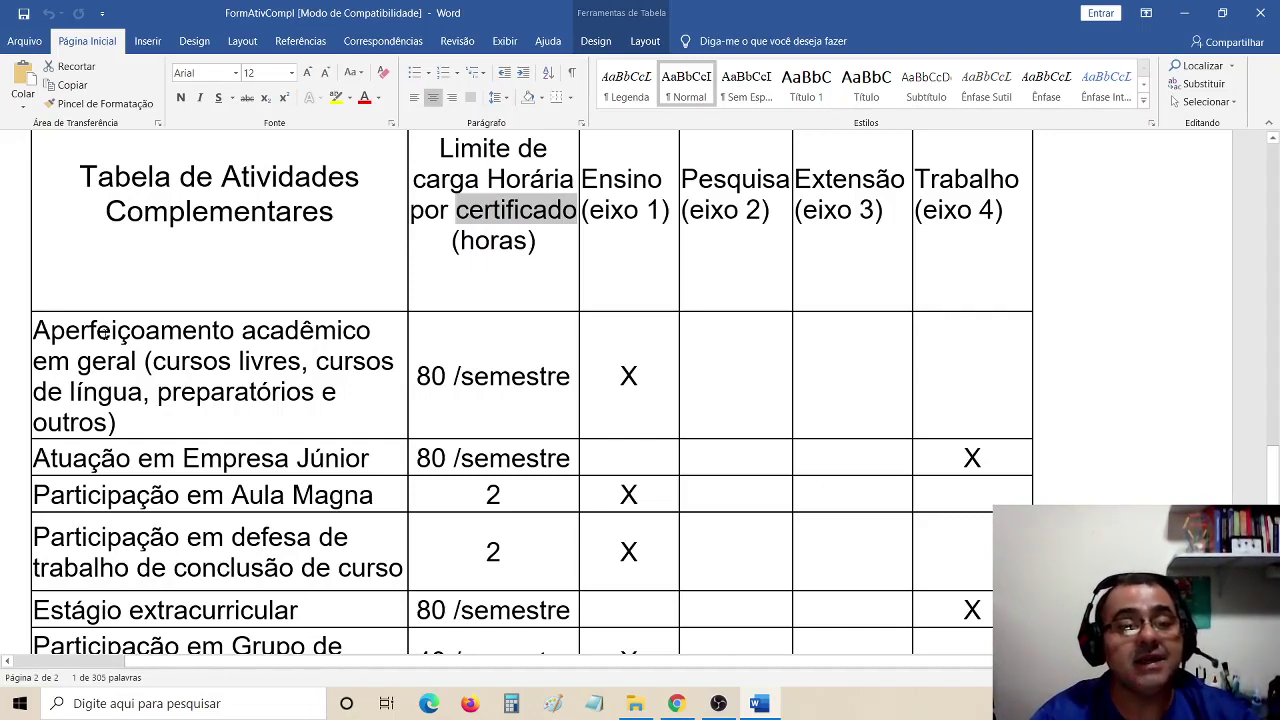
left_click_drag(38, 330, 364, 401)
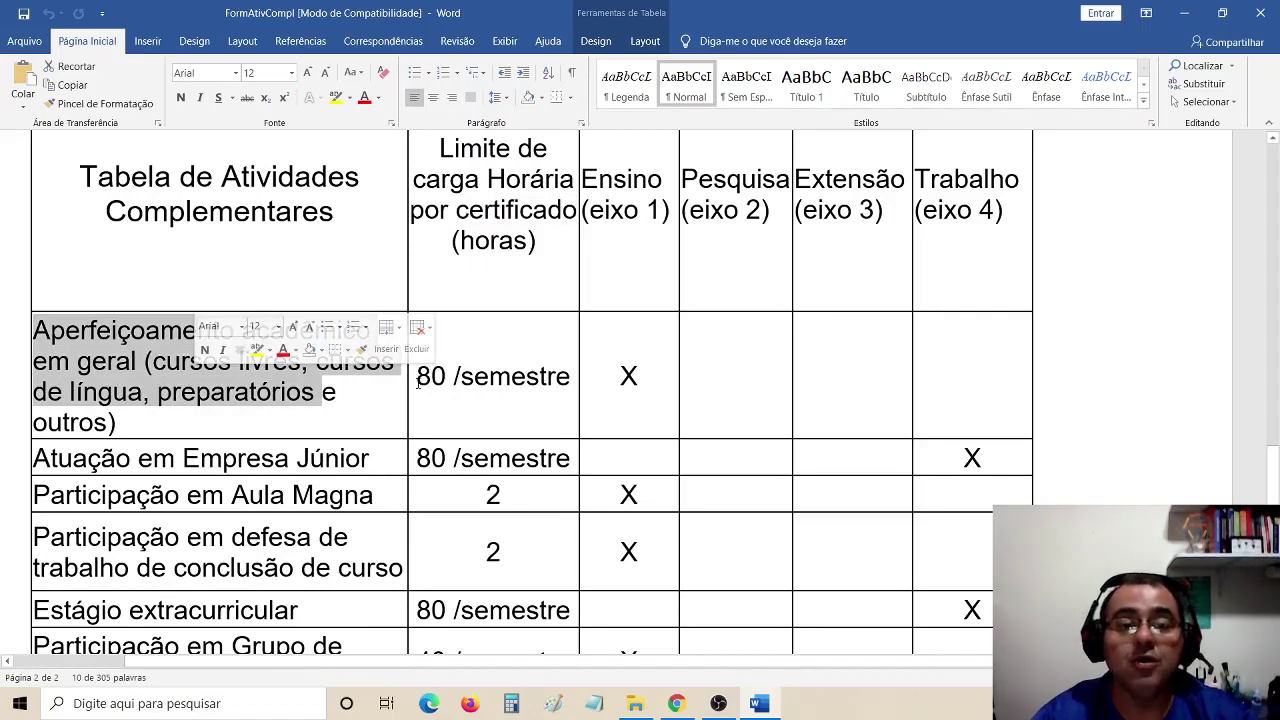
left_click_drag(418, 383, 541, 394)
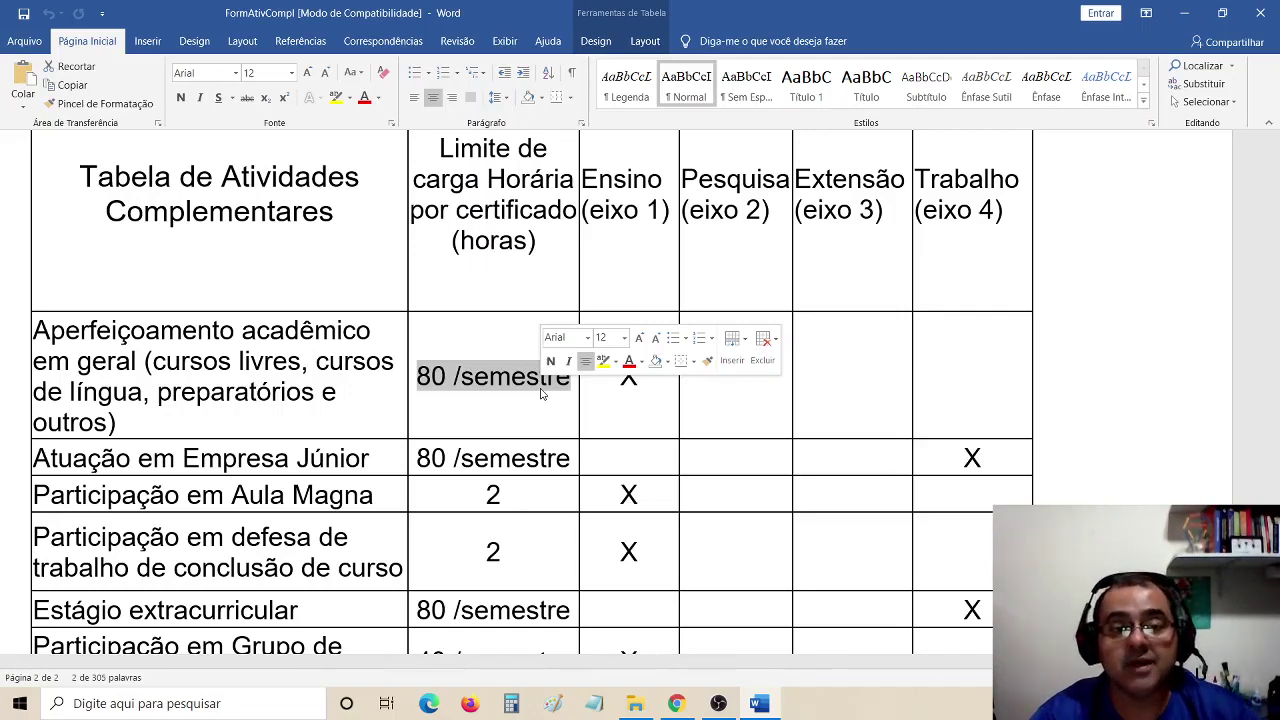
left_click(486, 378)
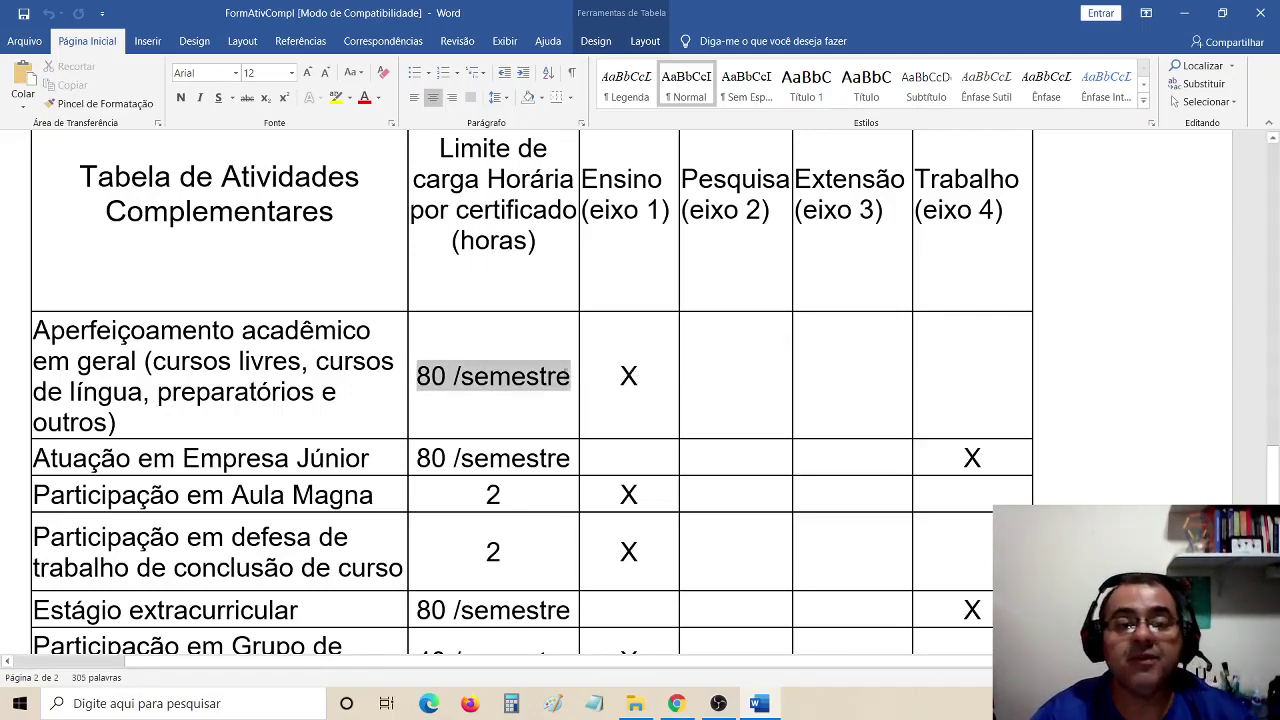
double_click(570, 373)
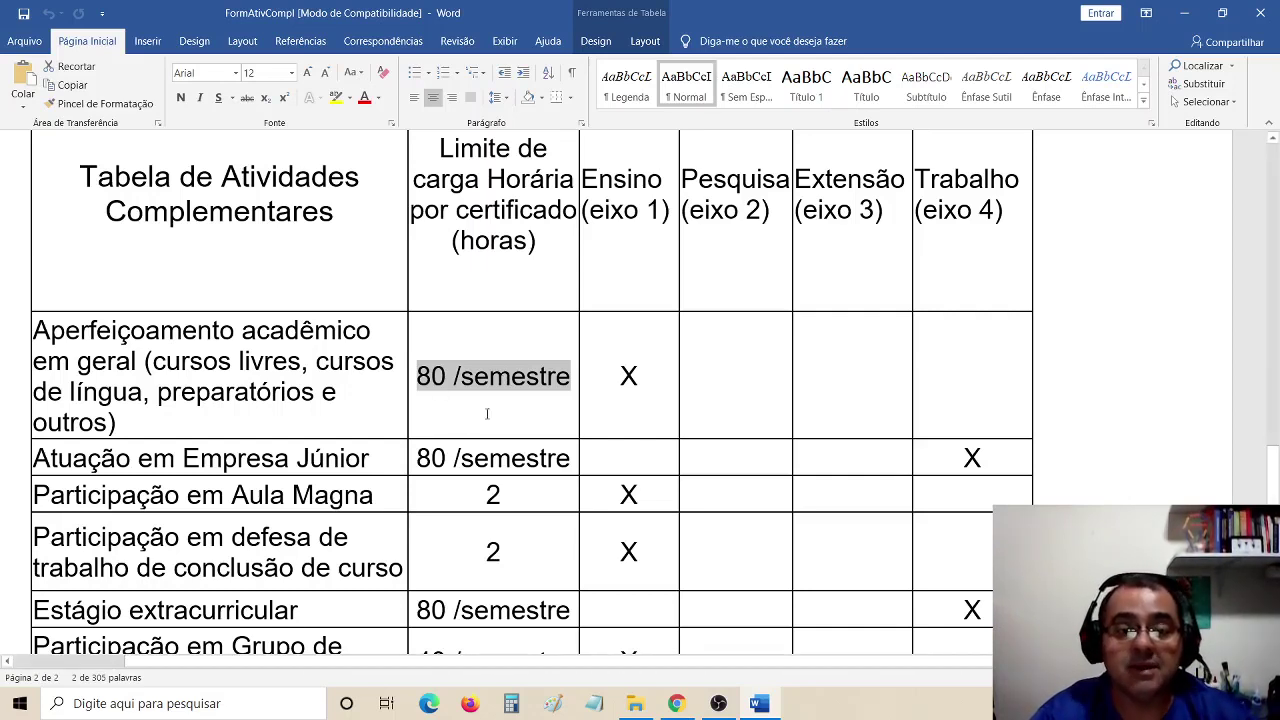
left_click(488, 413)
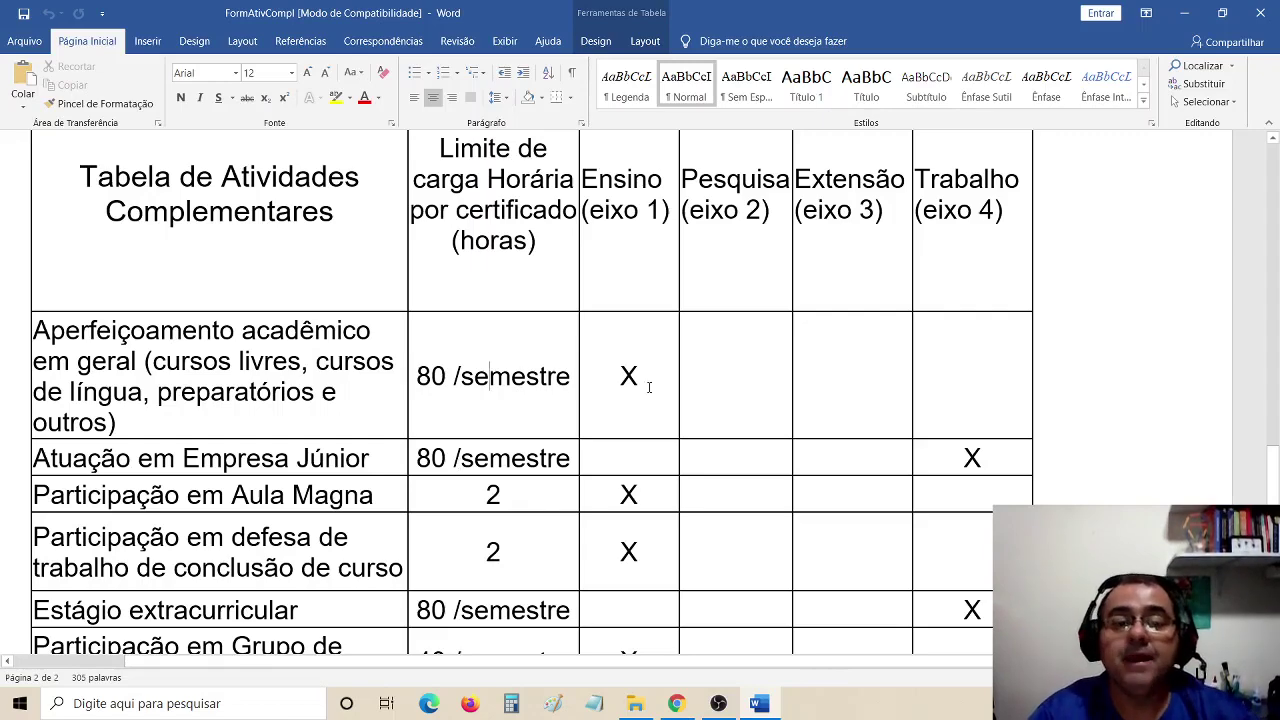
- Look over the hour limits and axis marks across the rows of the complementary activities table
scroll(632, 393, "up", 3)
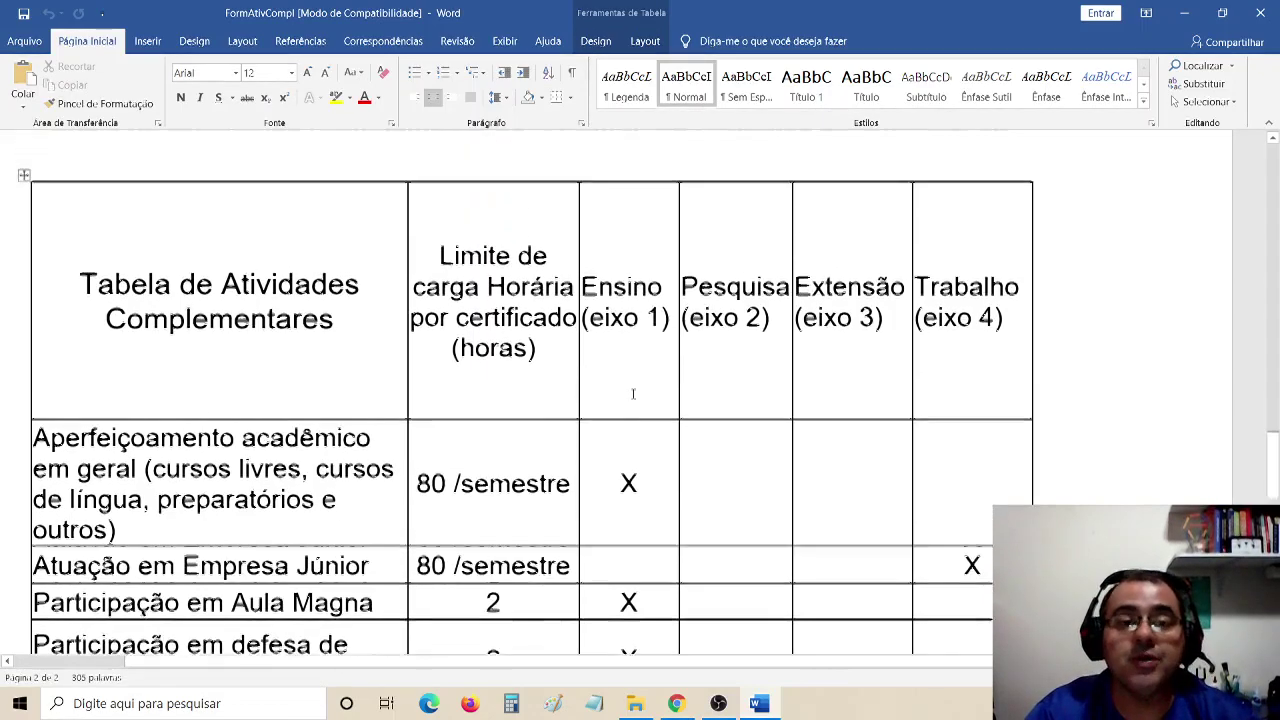
scroll(627, 407, "down", 15)
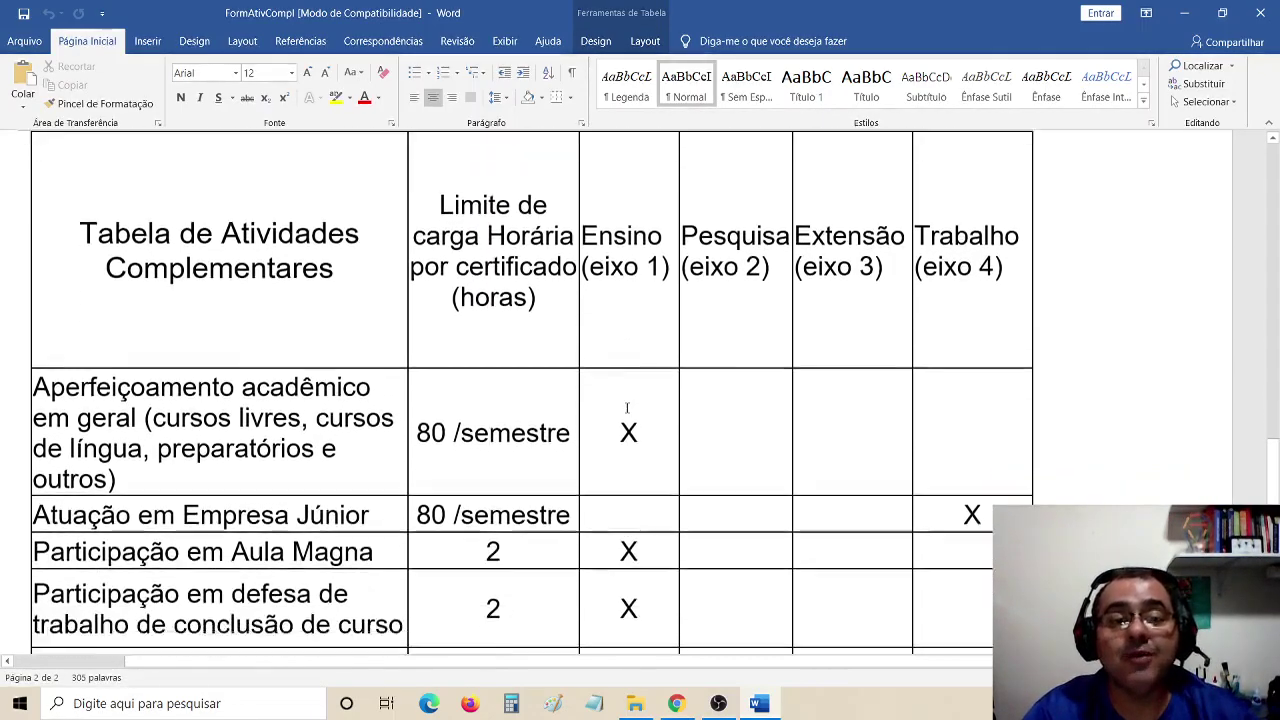
scroll(611, 411, "down", 3)
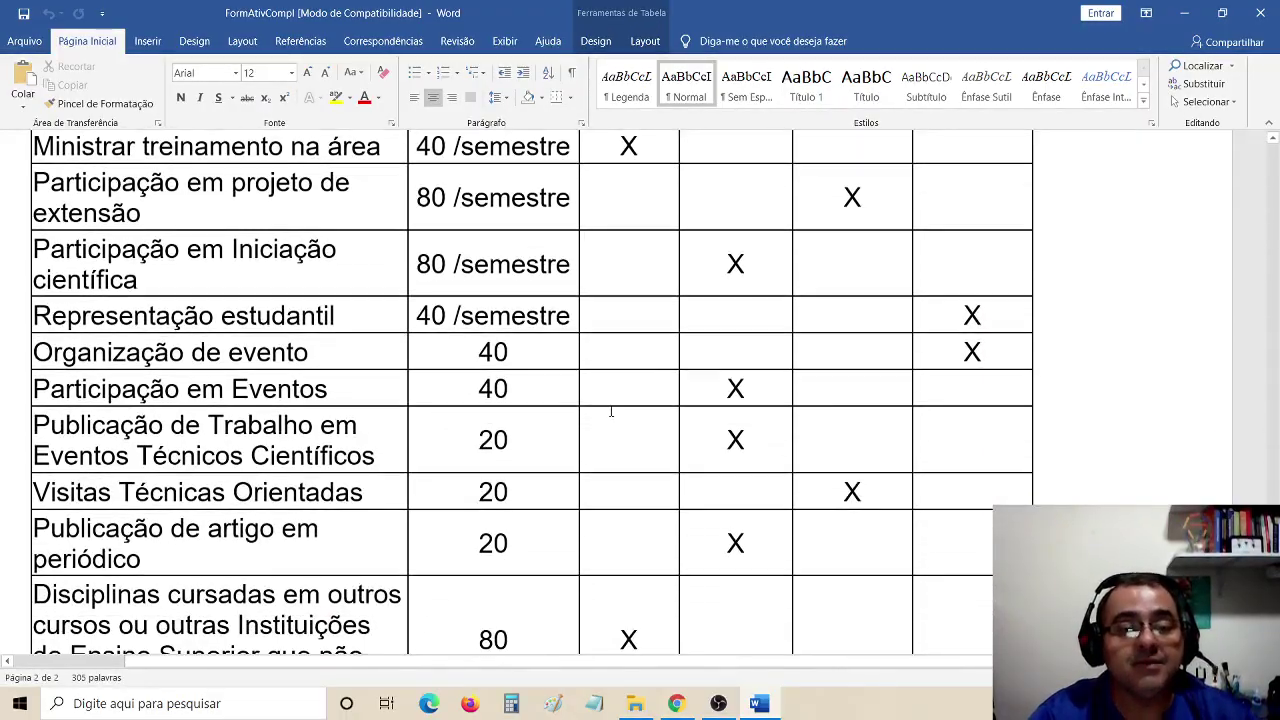
scroll(611, 411, "up", 9)
scroll(611, 411, "up", 7)
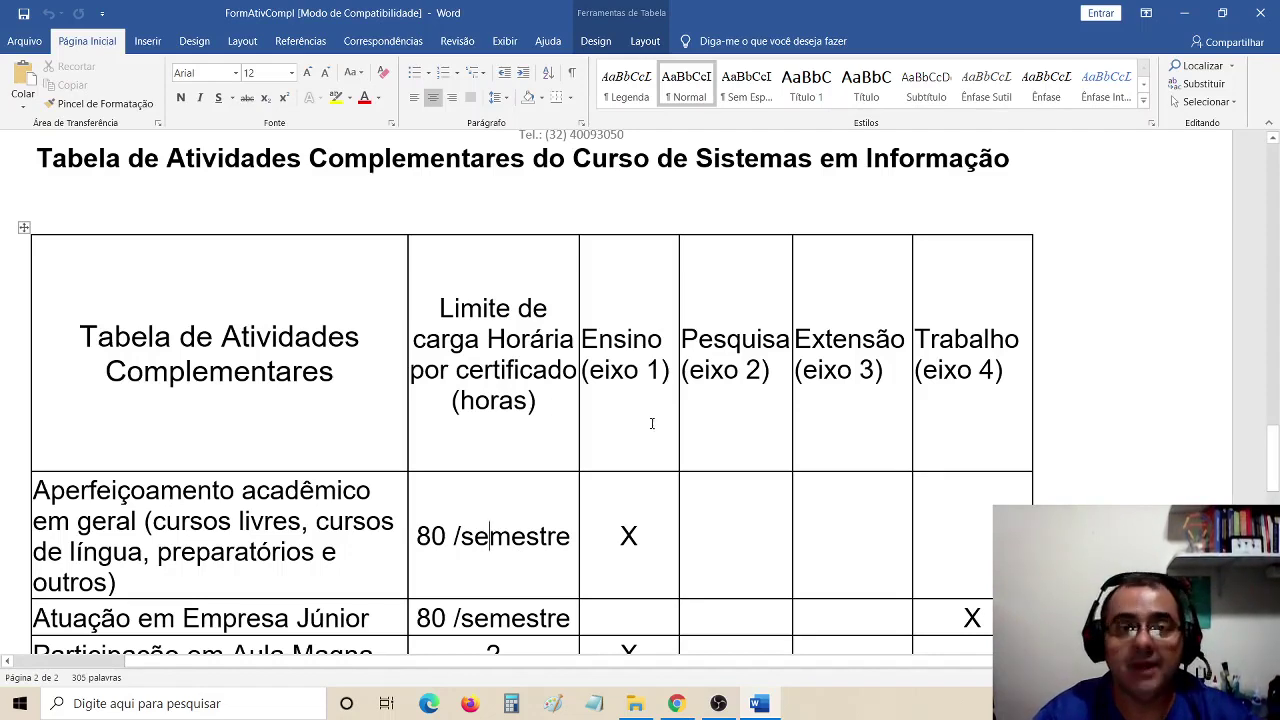
- Enter 1 as the Número documento comprobatório in the first row of the form table on page 1
scroll(651, 423, "up", 6)
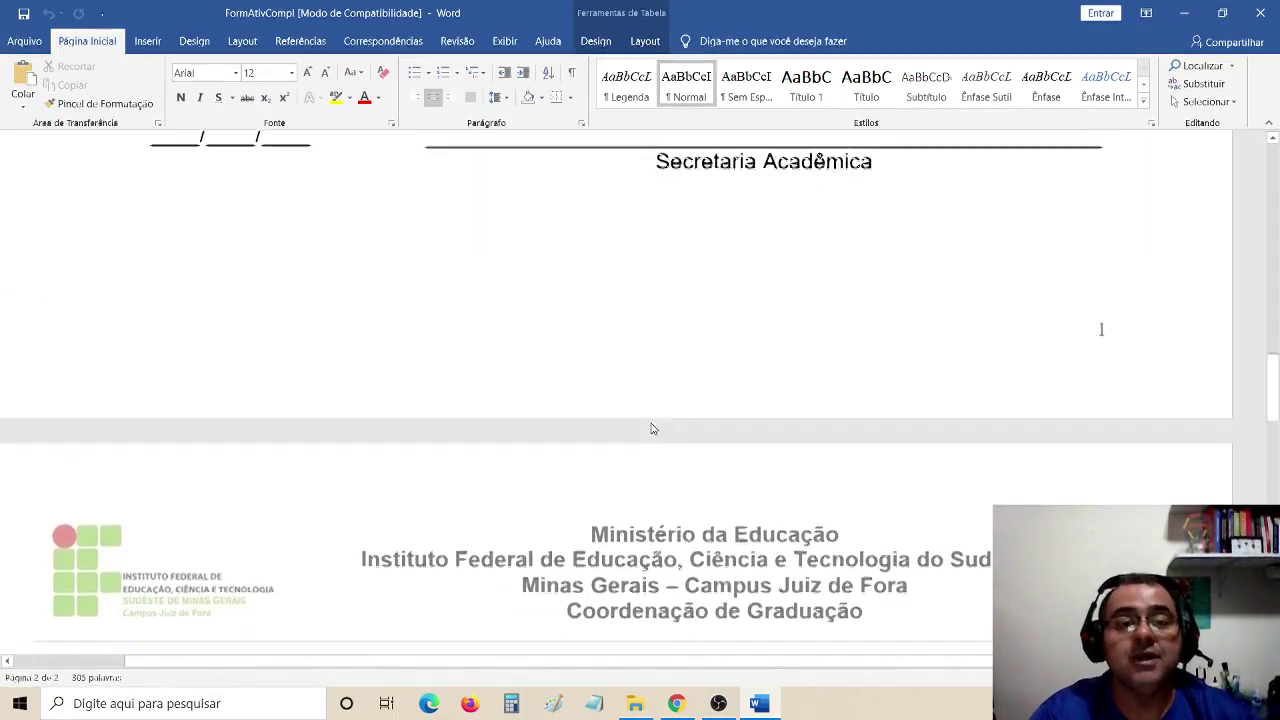
scroll(651, 425, "up", 10)
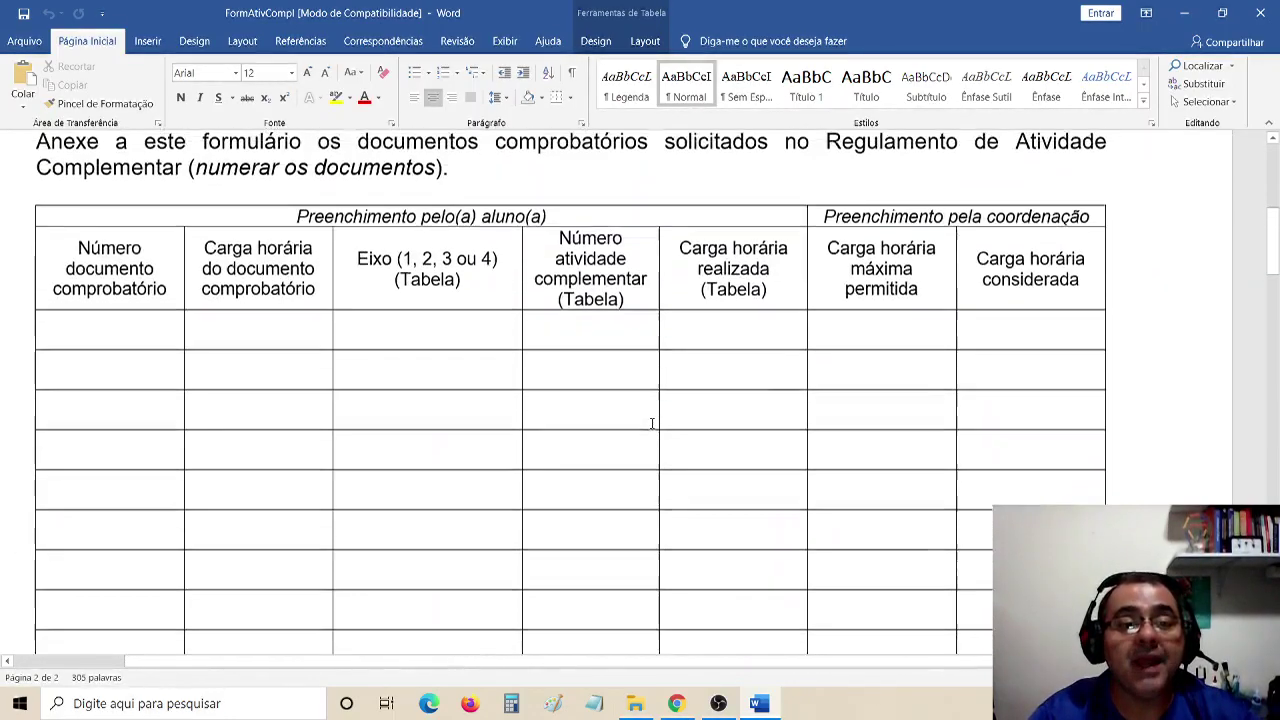
scroll(651, 423, "up", 2)
scroll(651, 423, "down", 2)
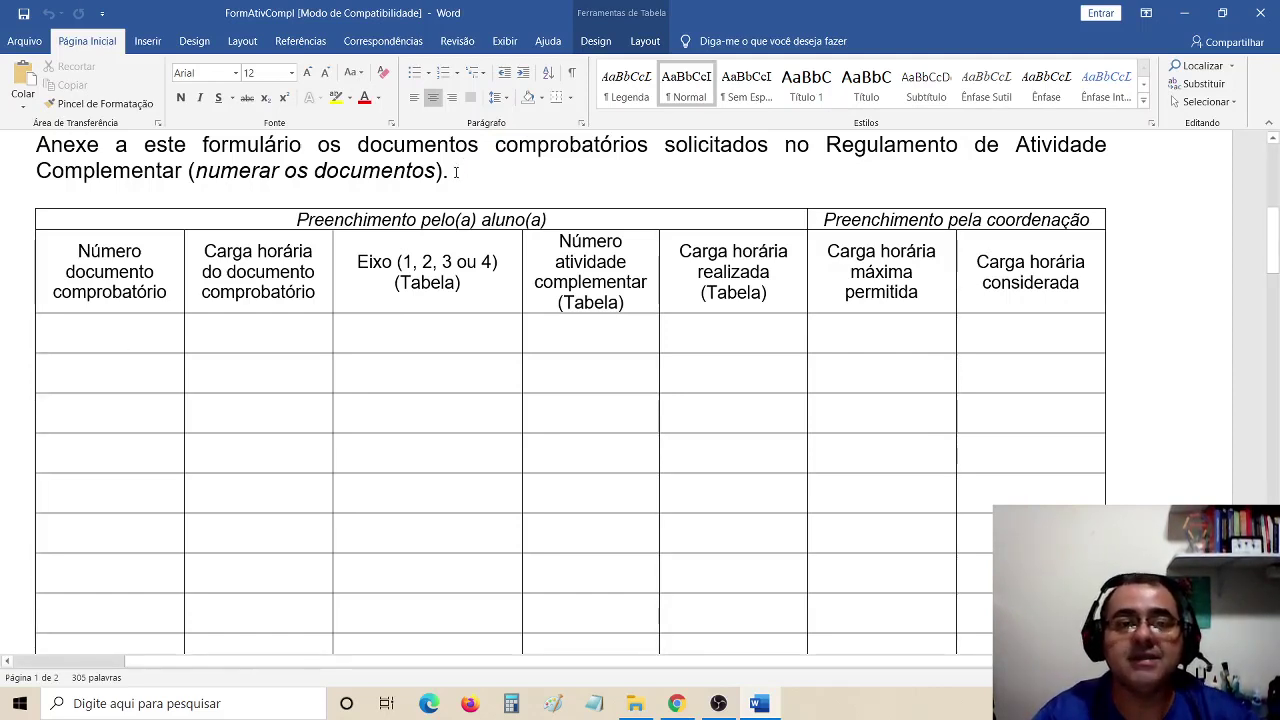
left_click(120, 332)
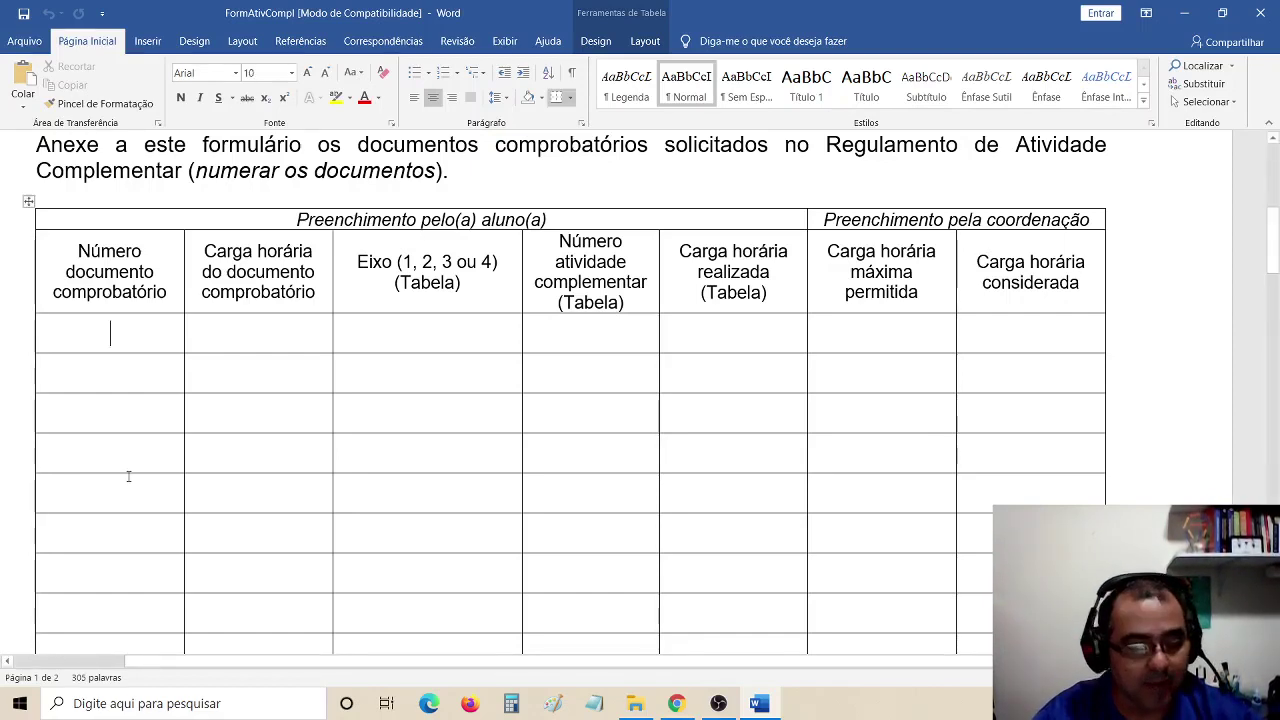
type("1")
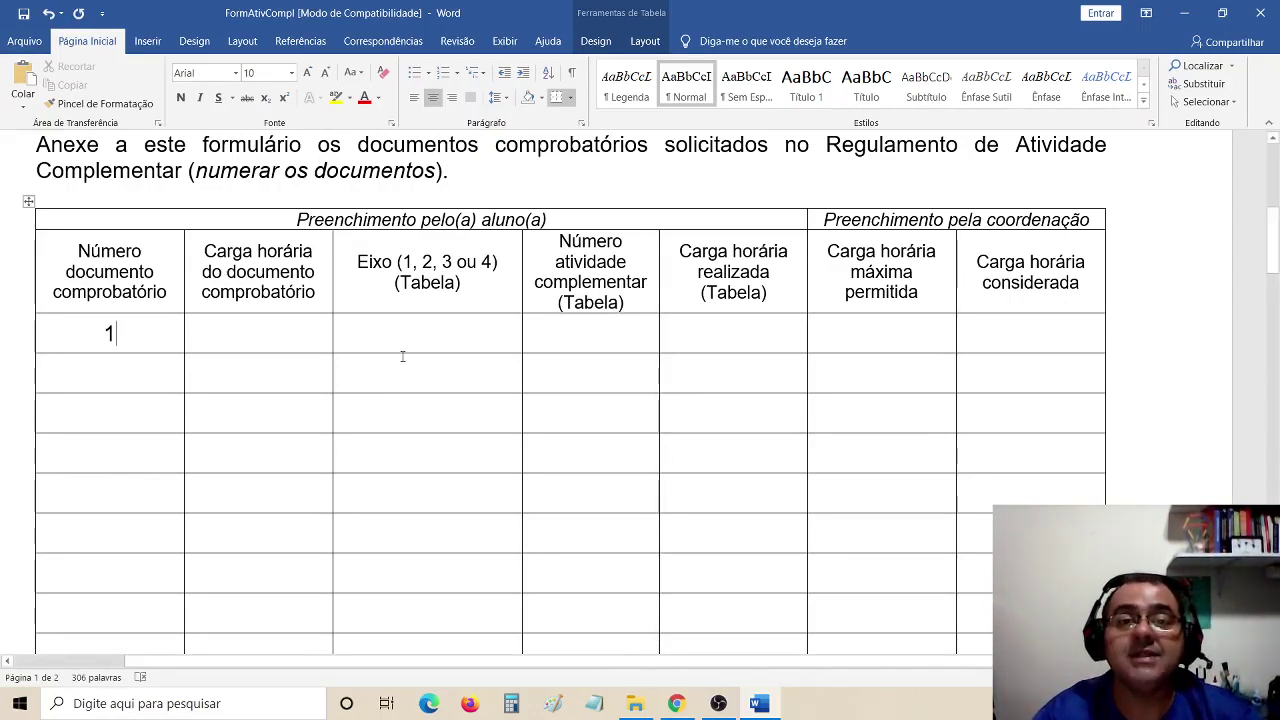
- Enter 400 hs as the Carga horária do documento comprobatório in the form's first row
scroll(402, 356, "down", 20)
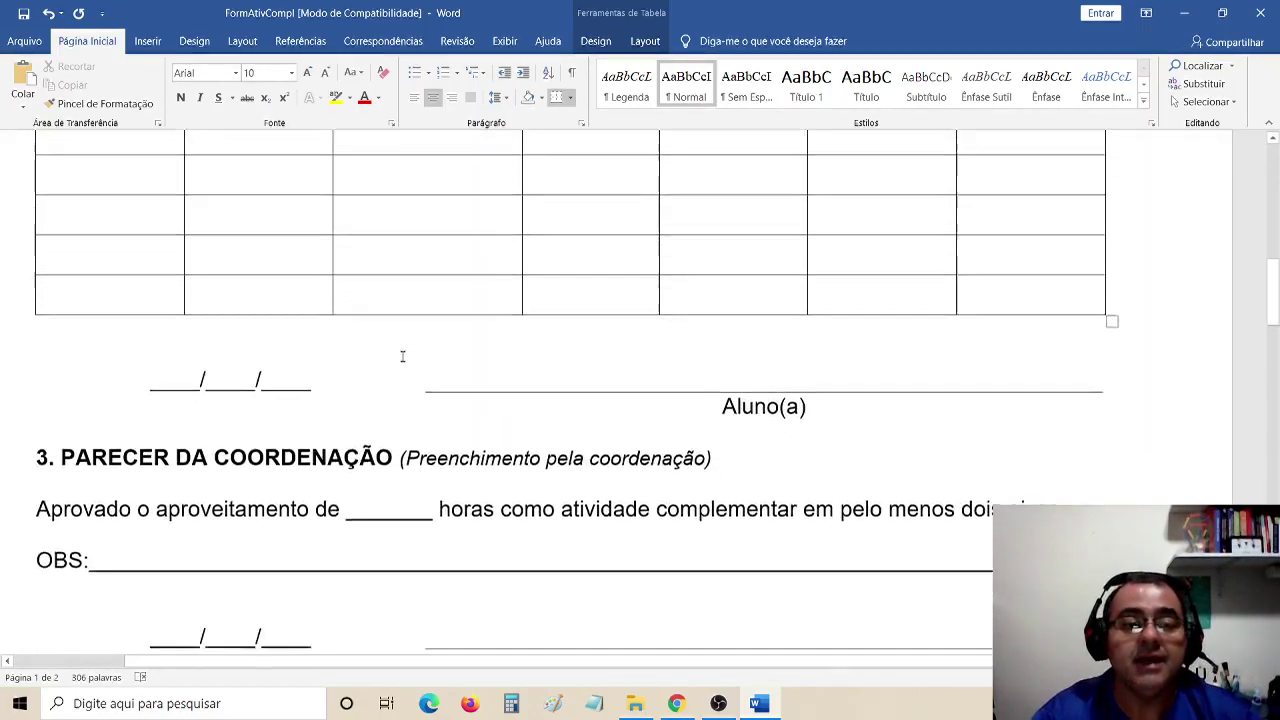
scroll(402, 356, "down", 3)
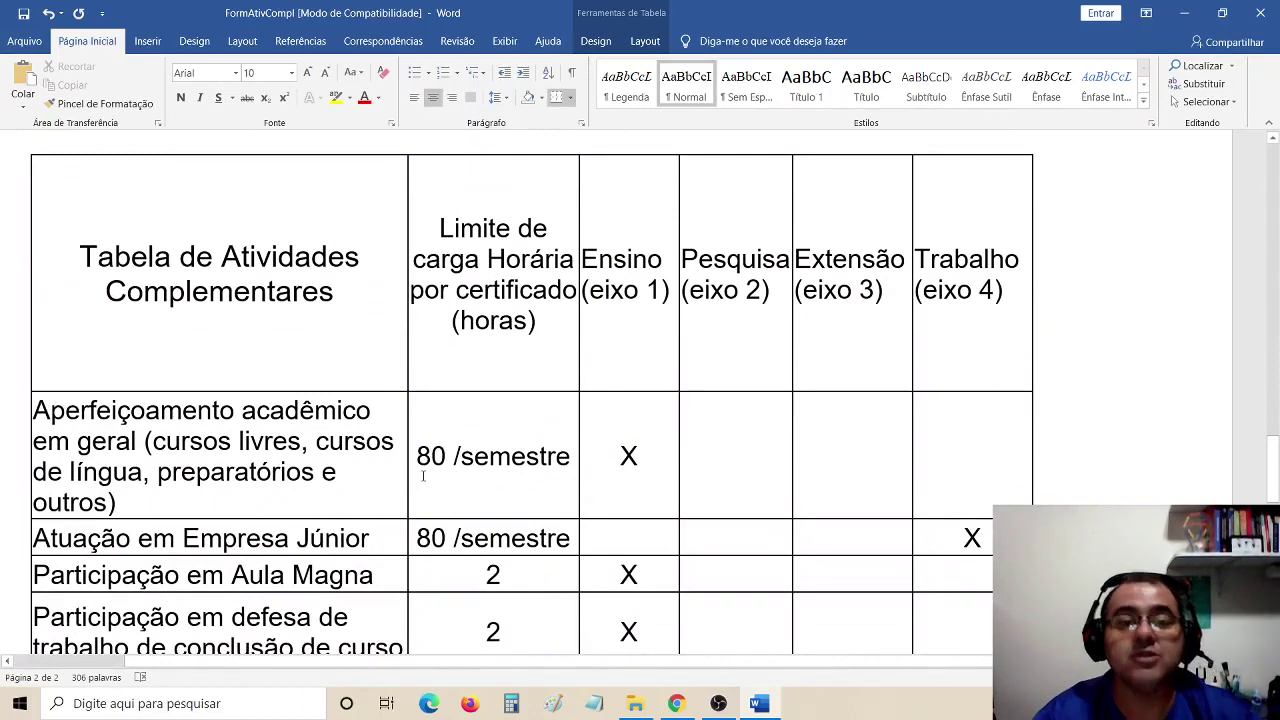
scroll(423, 476, "up", 20)
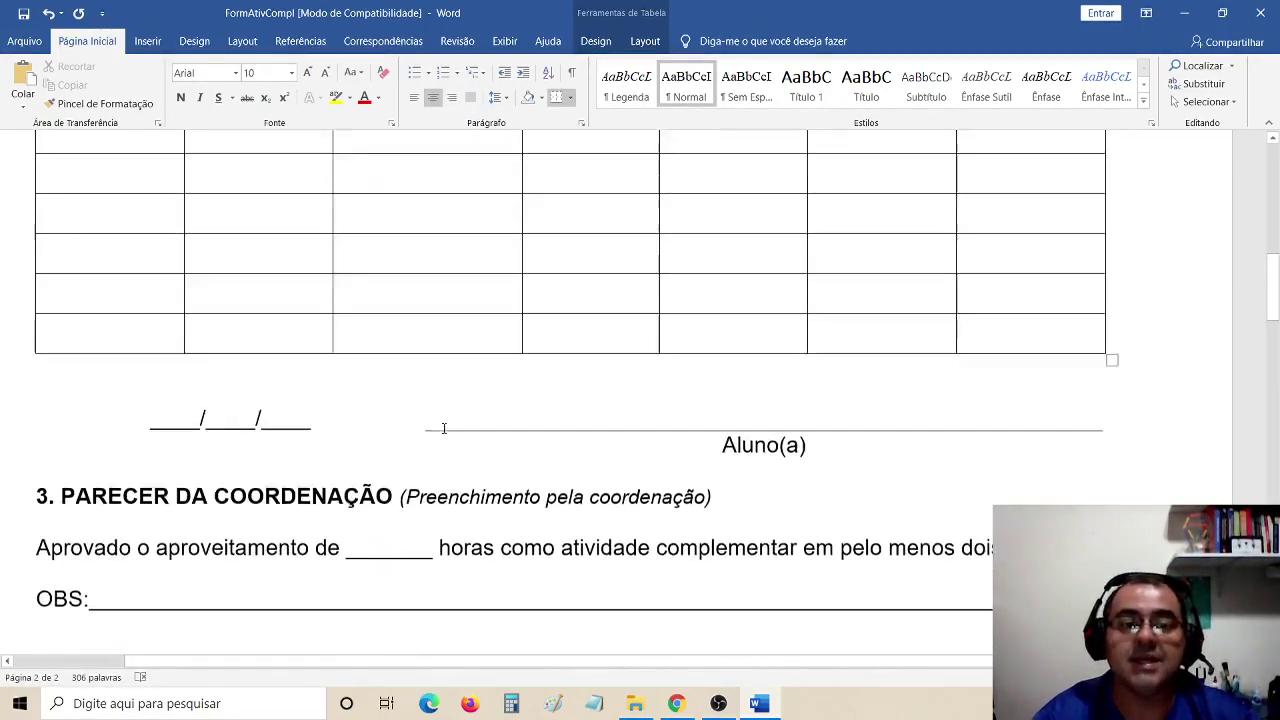
scroll(443, 428, "up", 6)
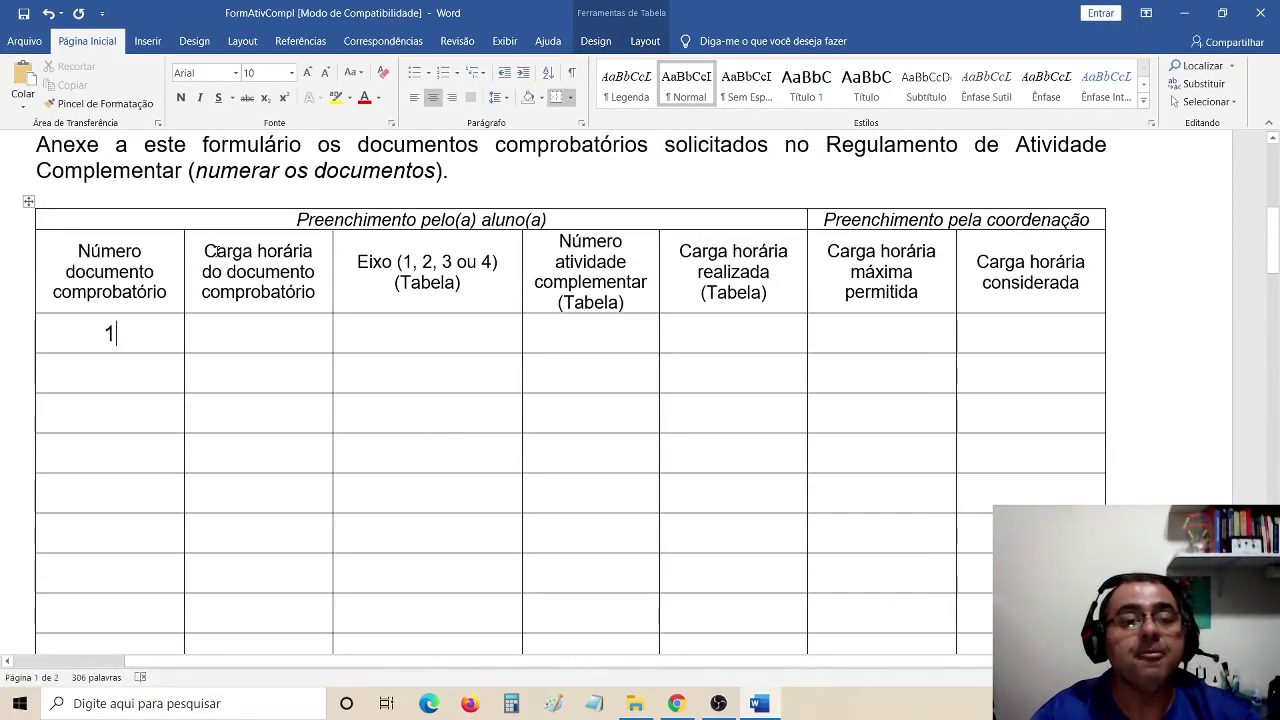
left_click(270, 328)
type("400 hs")
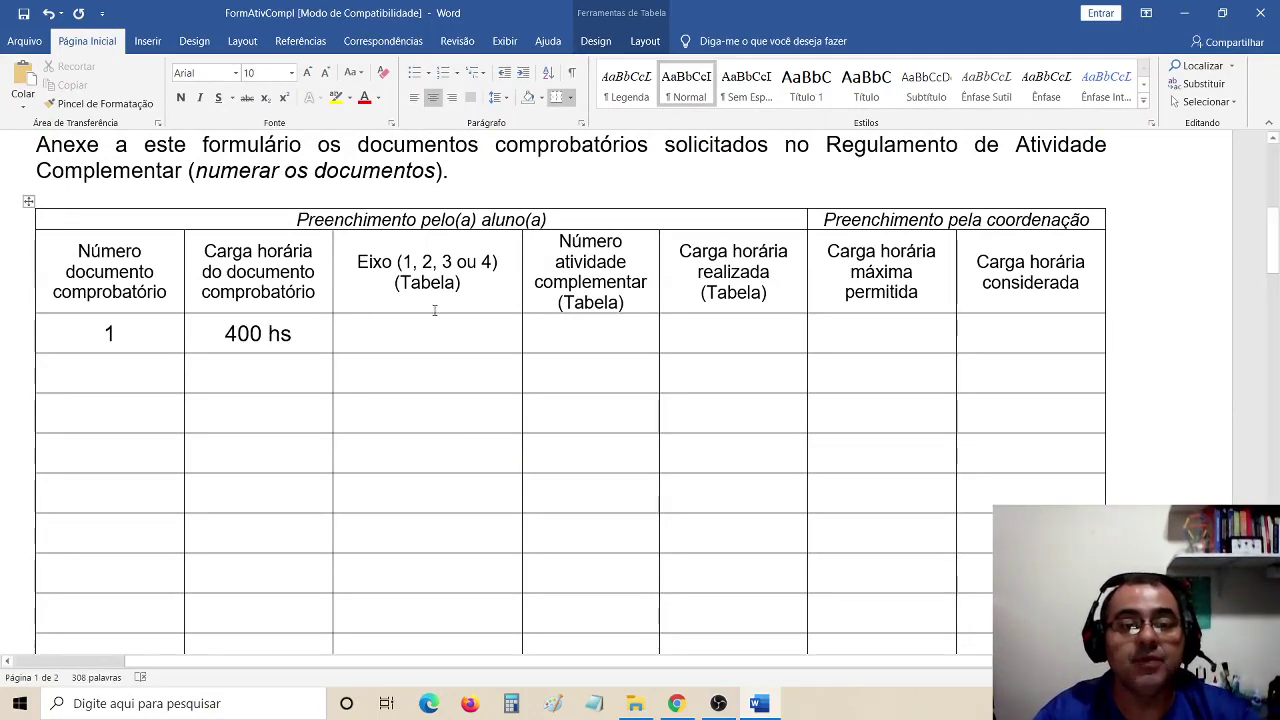
- Check the axis marked for Aperfeiçoamento acadêmico in the activities table and enter 1 as the Eixo in the form's first row
scroll(442, 328, "down", 15)
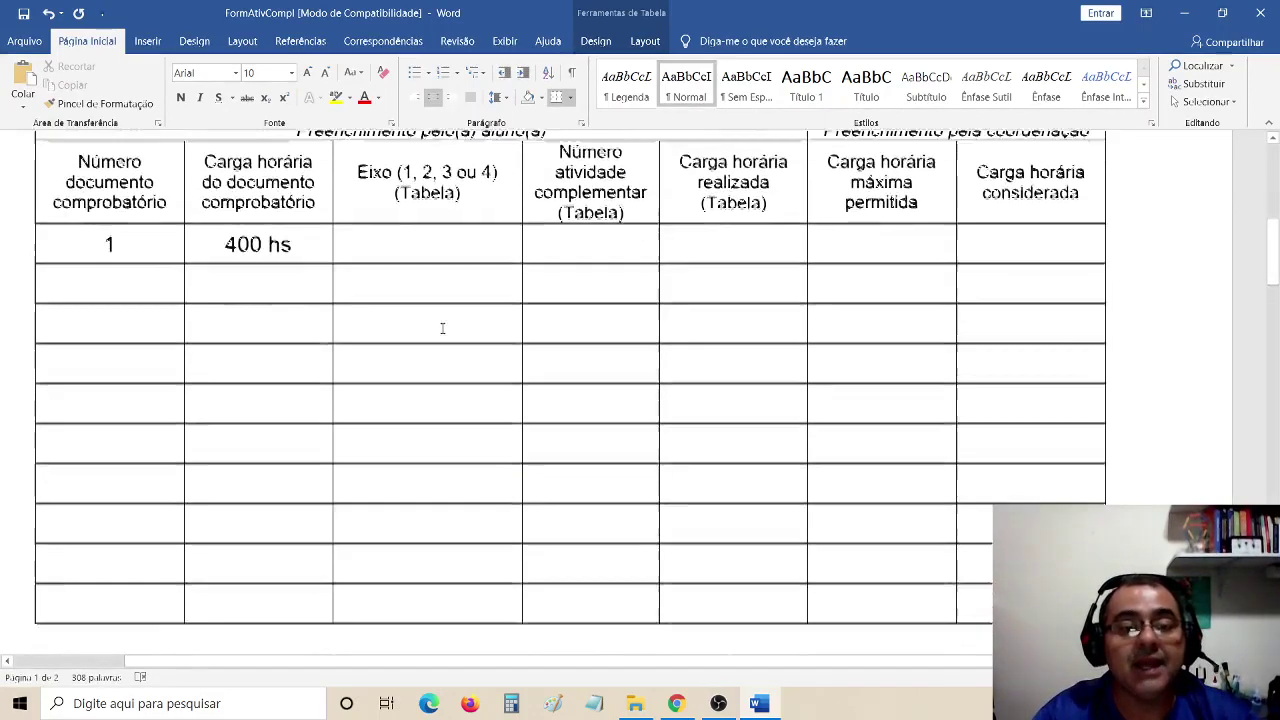
scroll(442, 332, "down", 5)
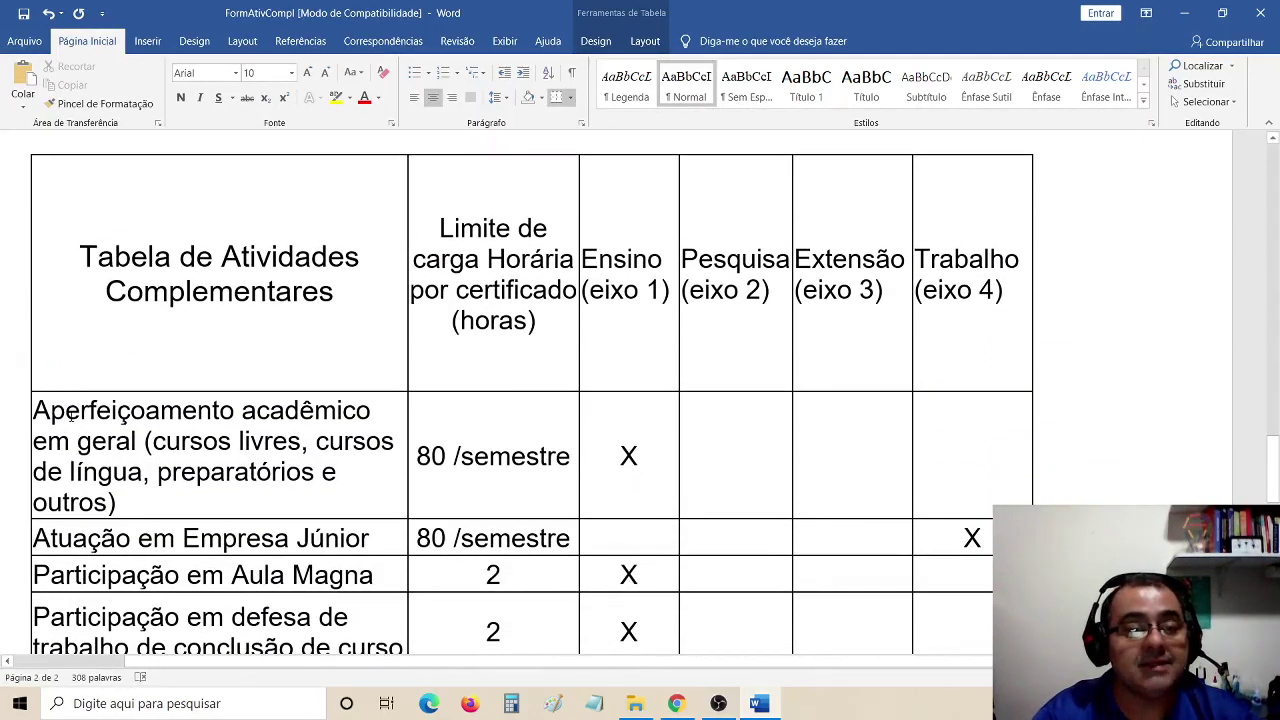
left_click_drag(71, 416, 238, 441)
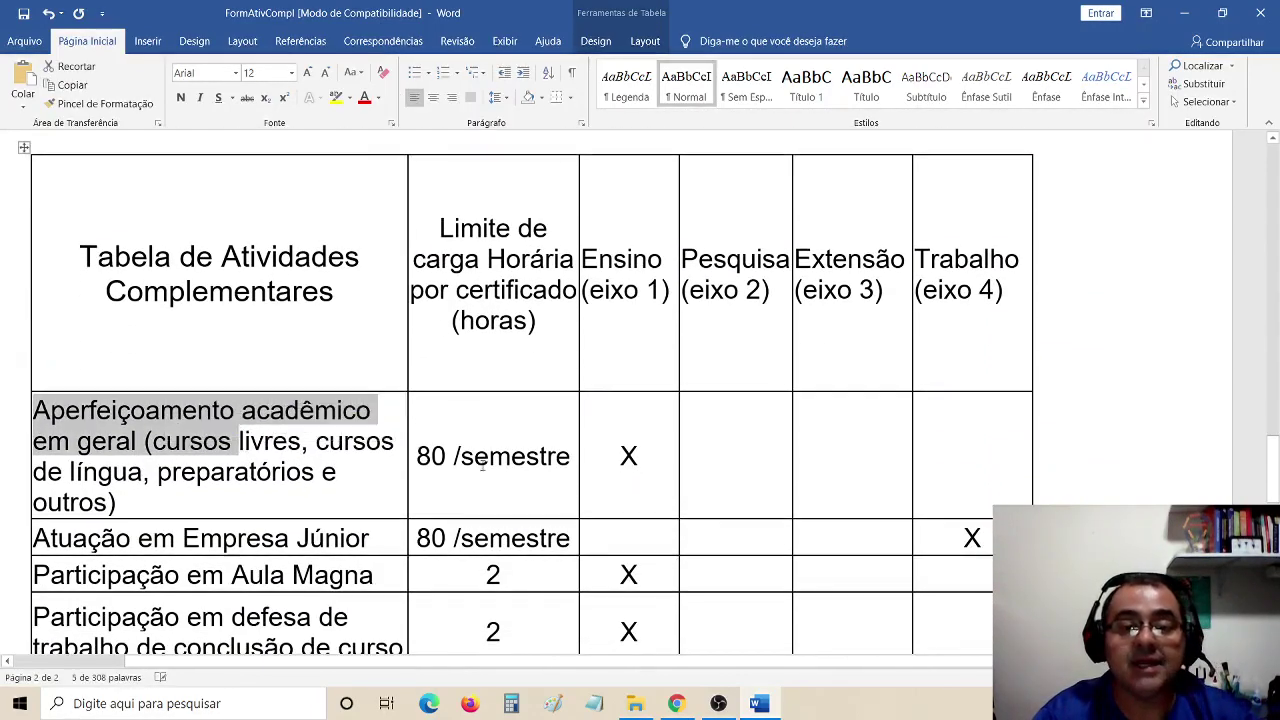
double_click(628, 456)
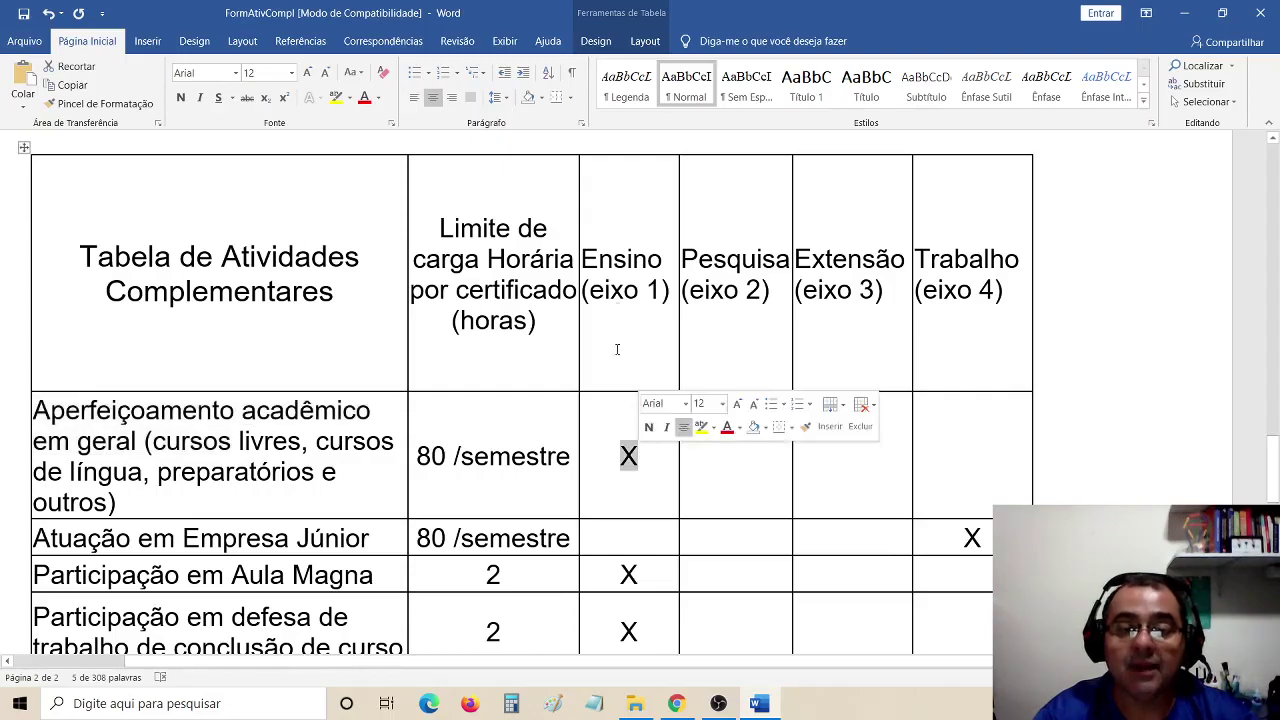
scroll(617, 300, "up", 4)
scroll(617, 278, "up", 12)
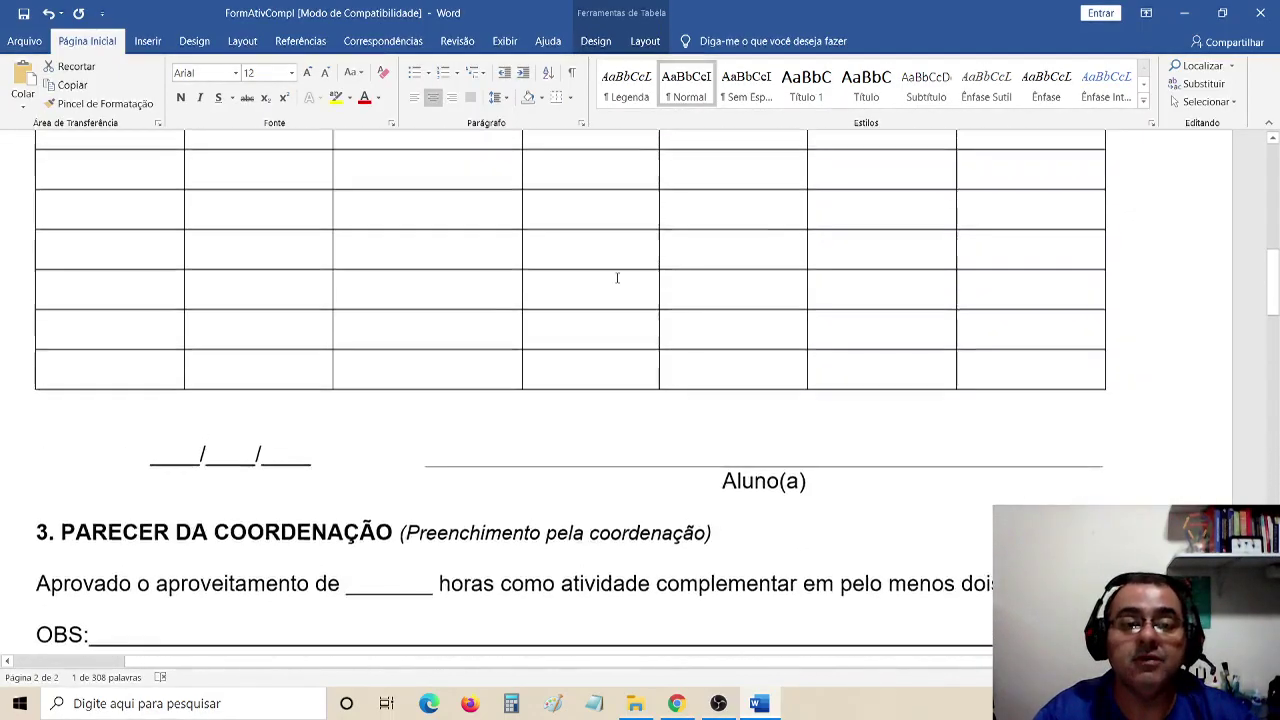
left_click(433, 340)
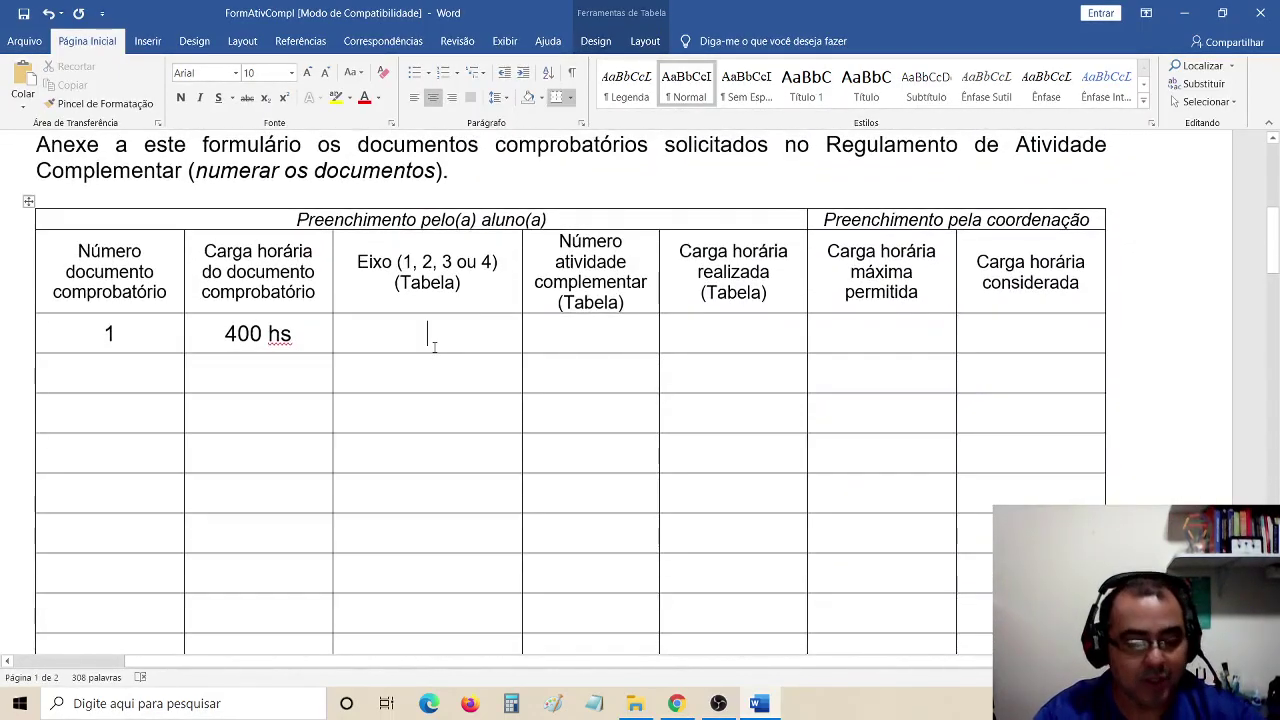
type("1")
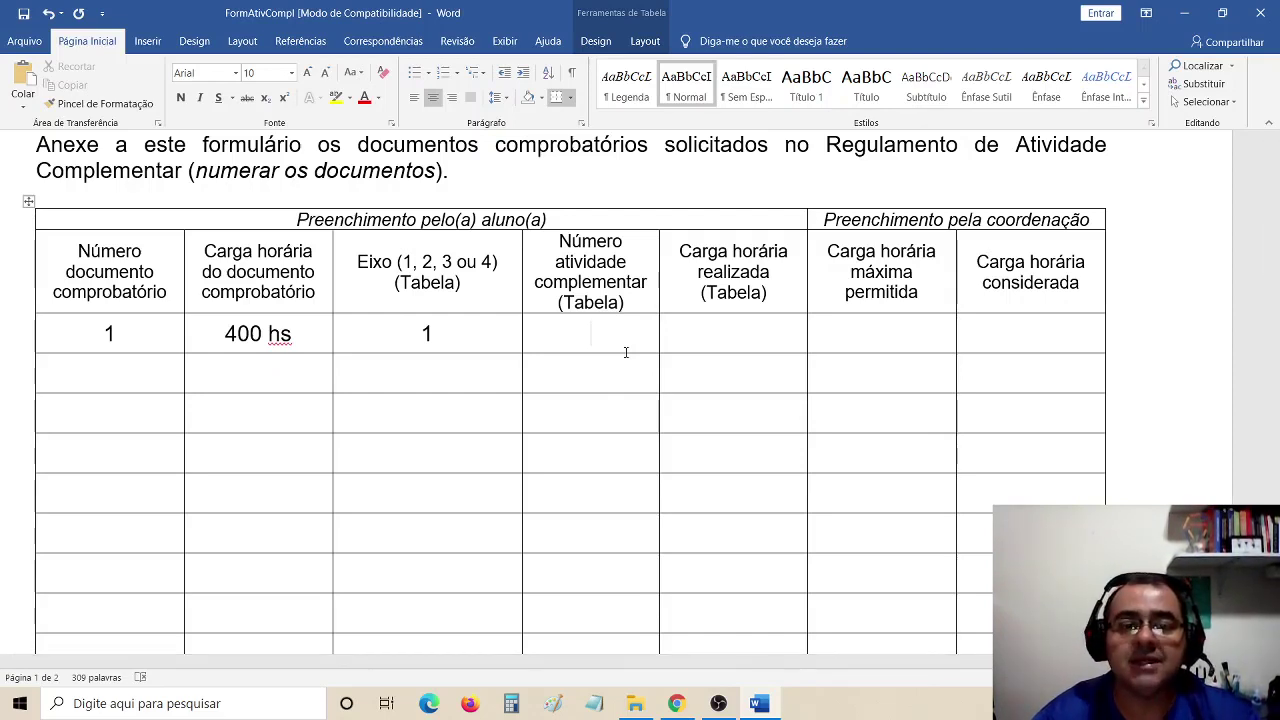
- Prefix the Aperfeiçoamento acadêmico activity in the page 2 table with "1-"
scroll(626, 352, "down", 5)
scroll(626, 352, "down", 15)
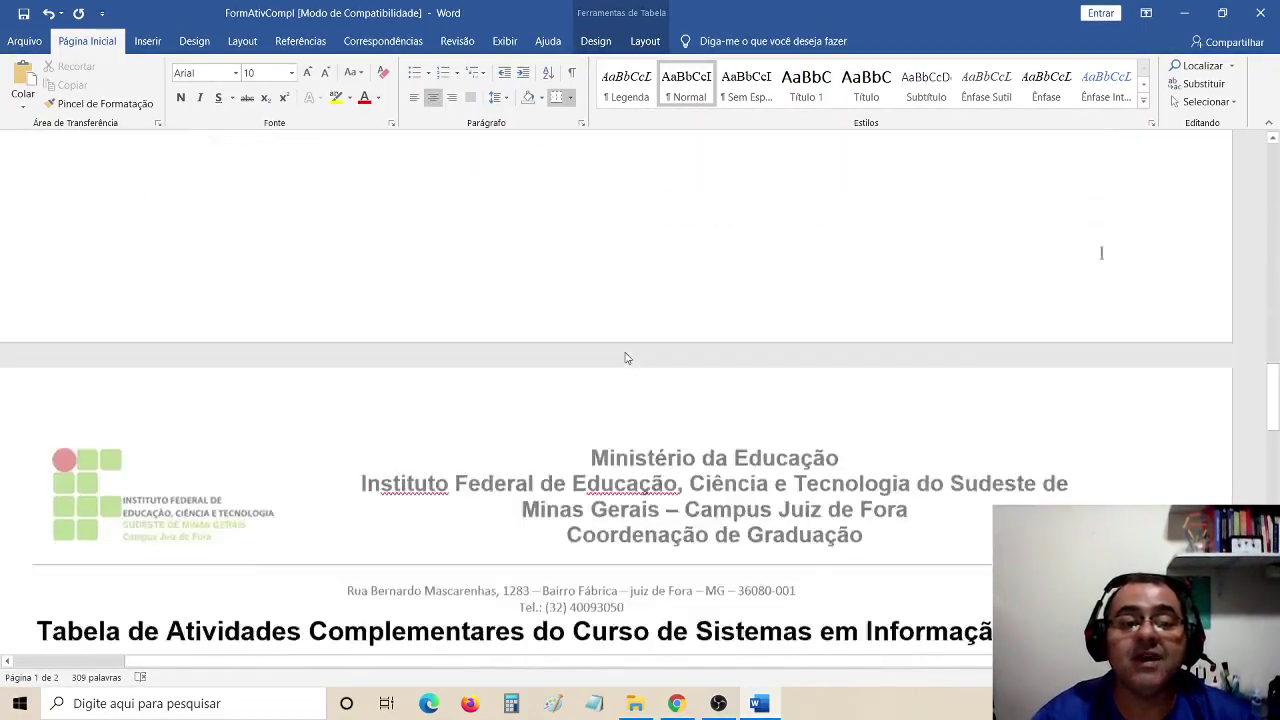
scroll(626, 352, "down", 2)
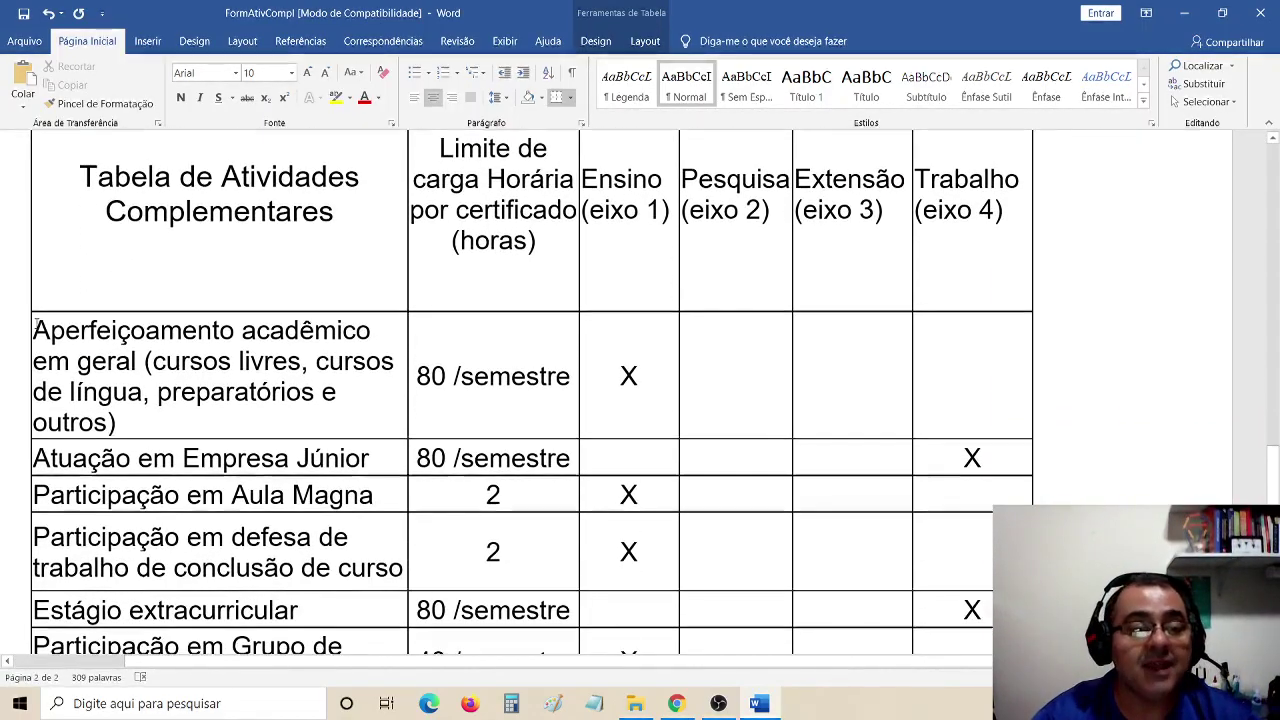
left_click(36, 330)
type("1-")
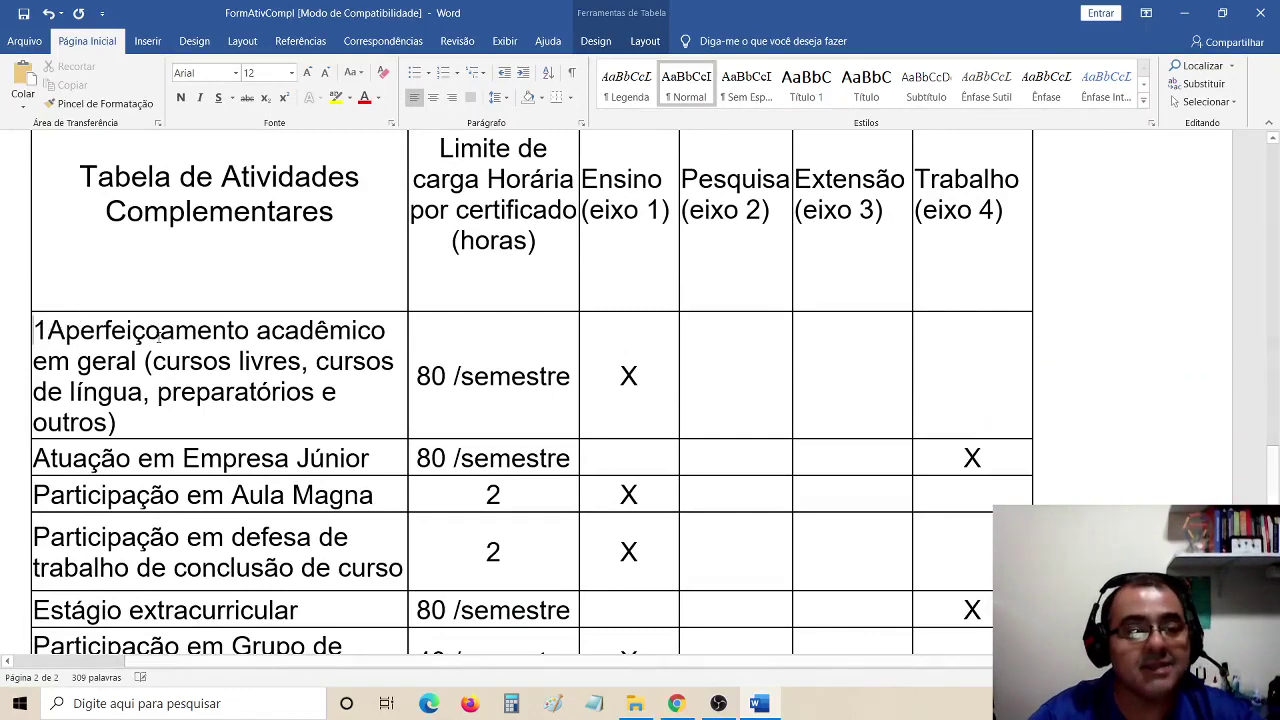
- Prefix Atuação em Empresa Júnior, Participação em Aula Magna and Participação em defesa de trabalho de conclusão de curso with "2-", "3-" and "4-"
key("Down")
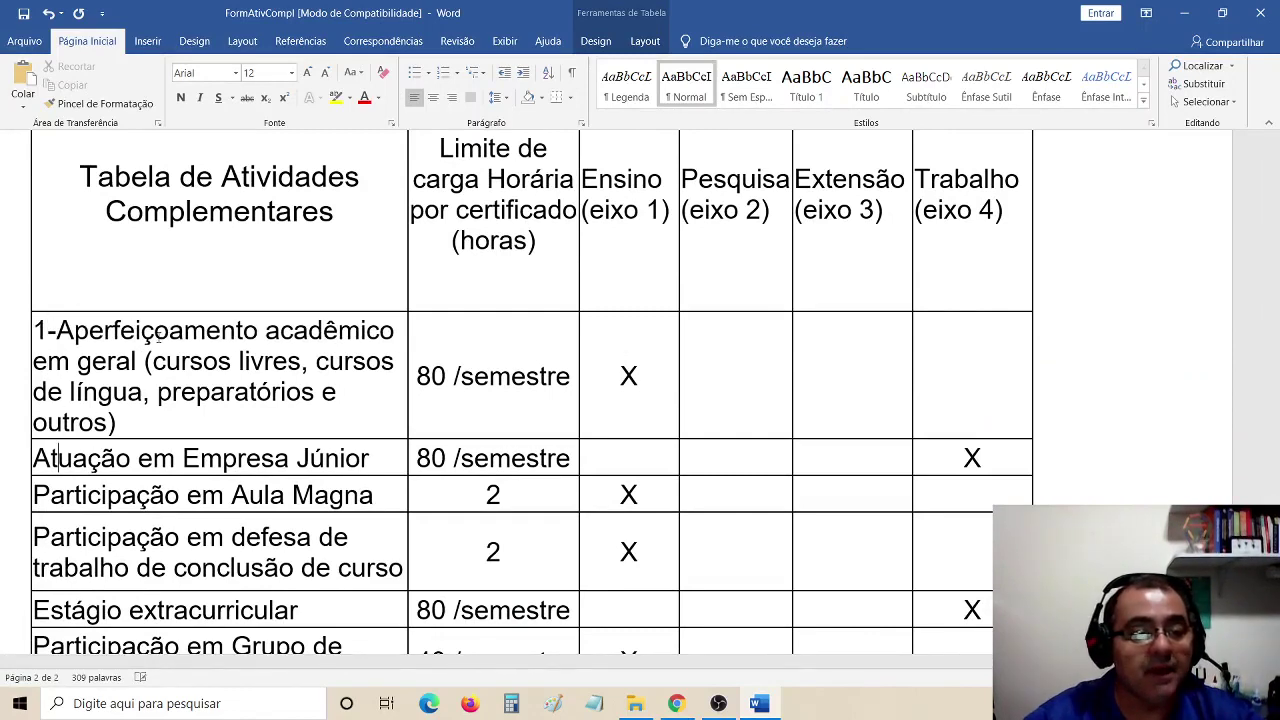
key("Left")
key("Left")
type("2-")
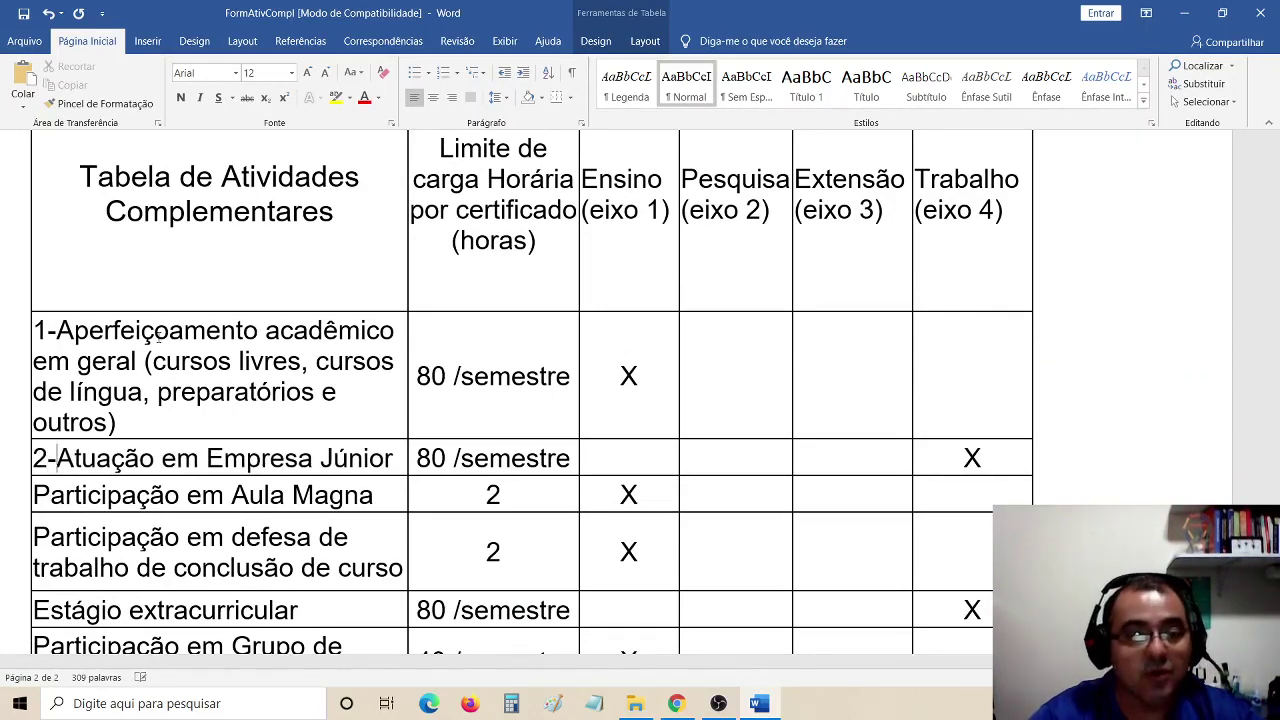
type("30")
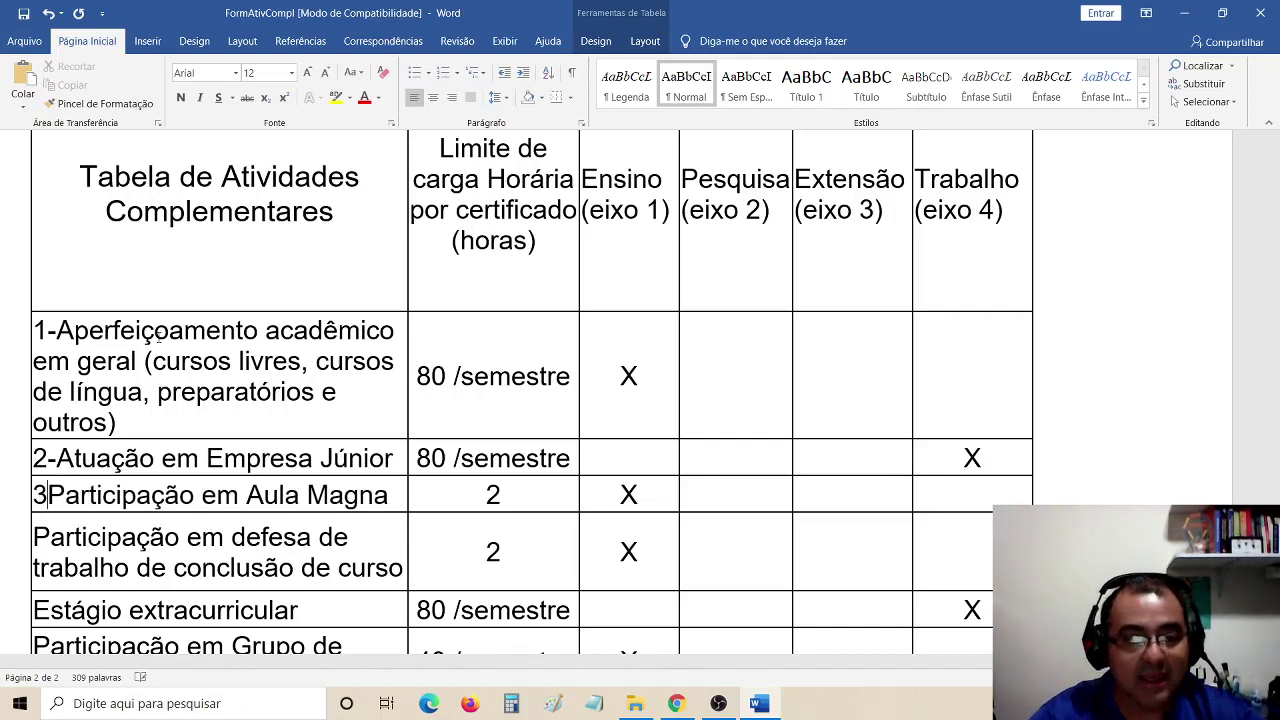
key("BackSpace")
type("-")
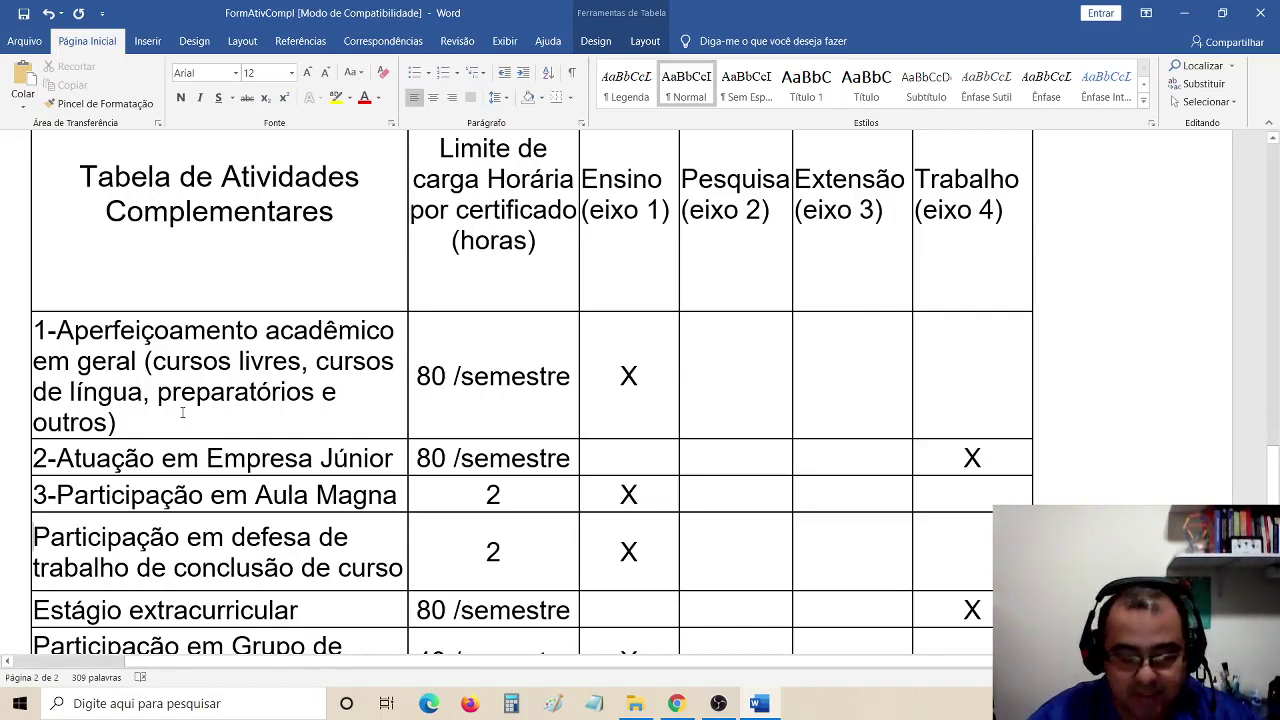
type("4-")
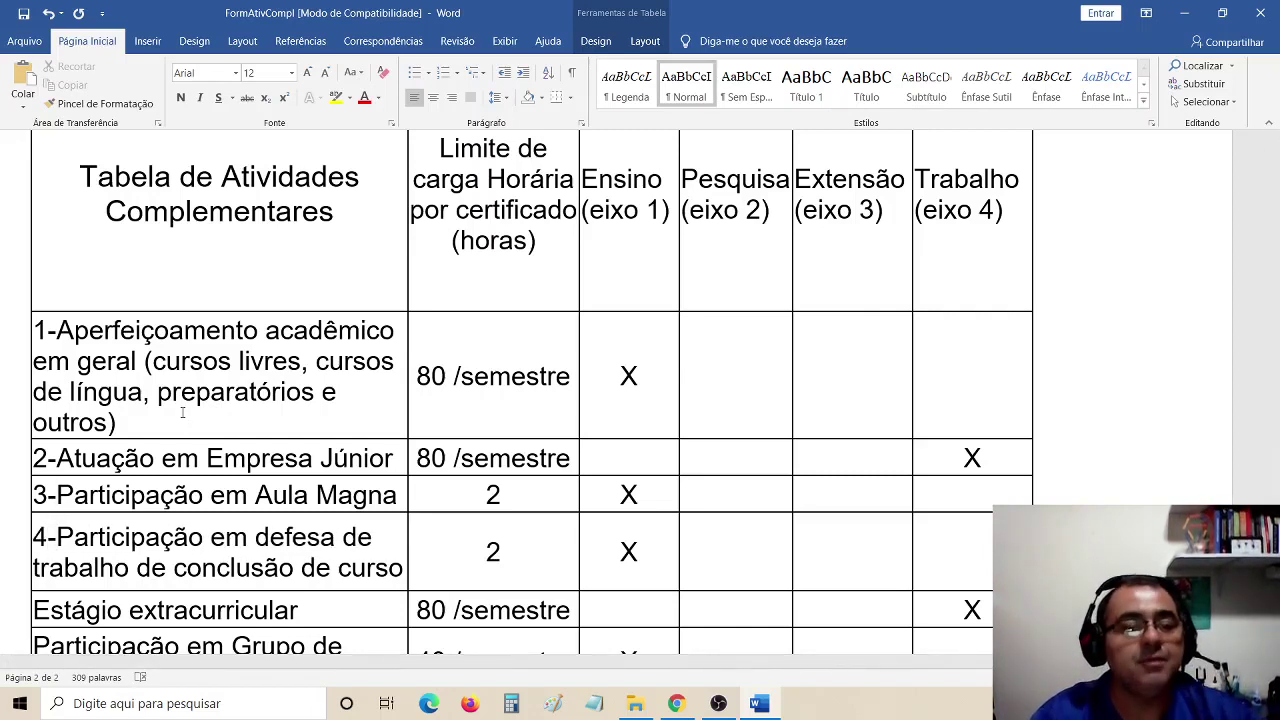
- Enter 1 as the Número atividade complementar in the first row of the form table
scroll(331, 337, "up", 5)
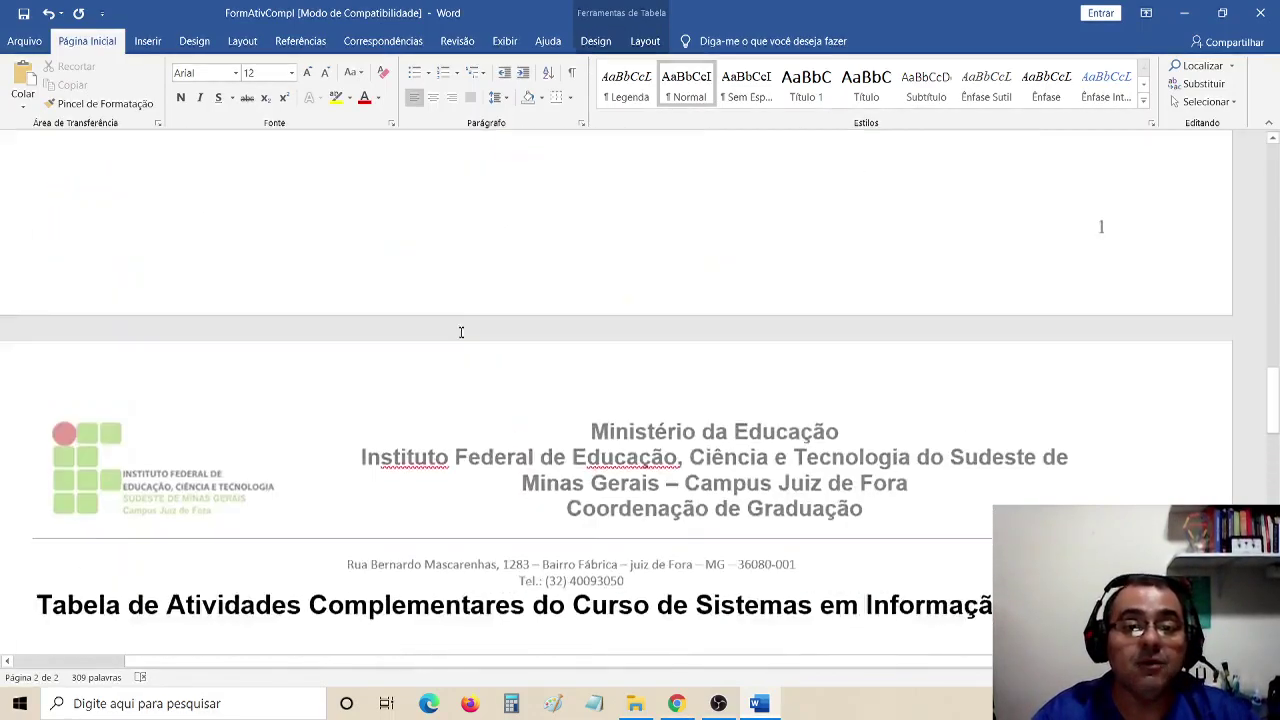
scroll(461, 333, "up", 15)
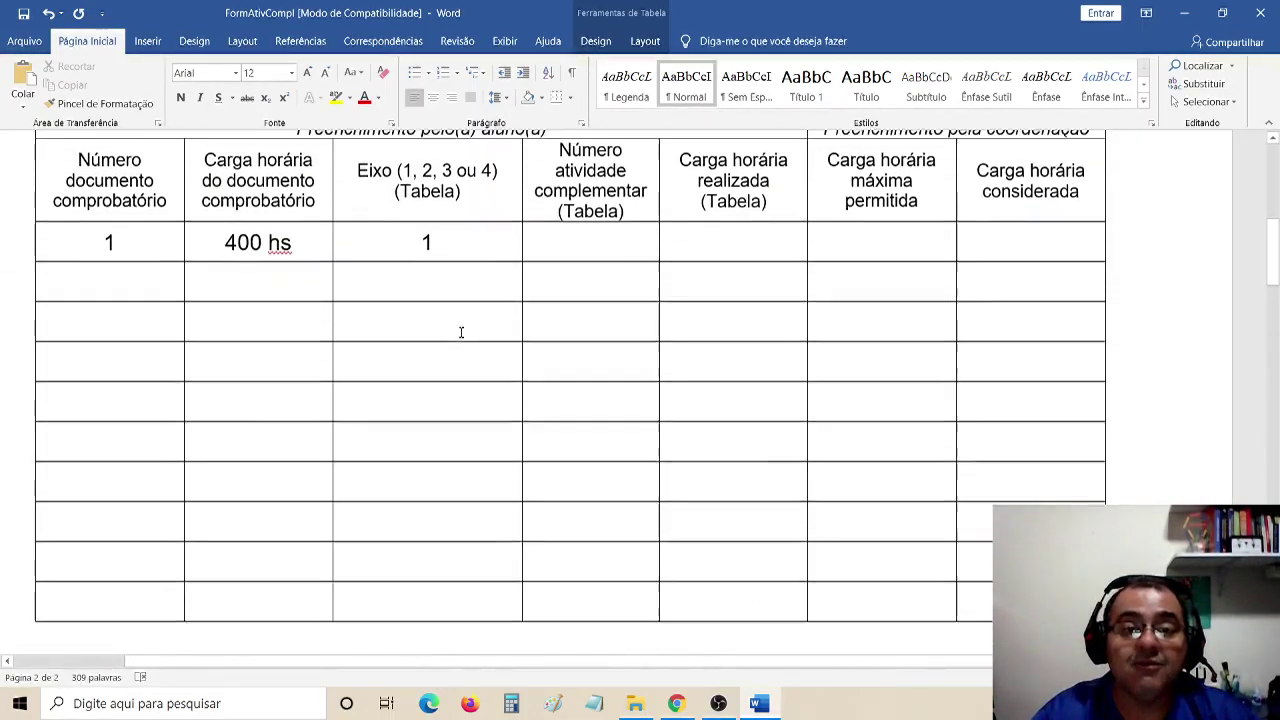
left_click(608, 245)
type("1")
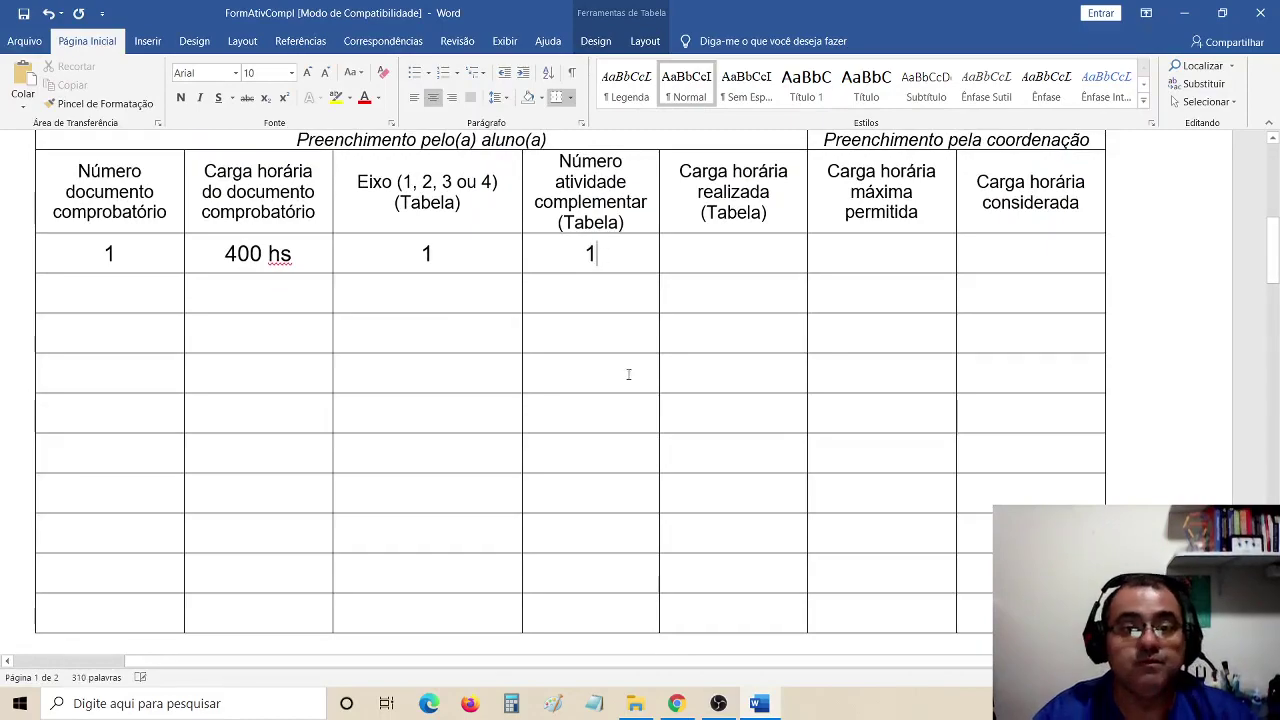
- Review the Aperfeiçoamento acadêmico activity on page 2 and enter 160 hs as the Carga horária realizada in the form's first row
scroll(628, 385, "down", 5)
scroll(628, 385, "down", 12)
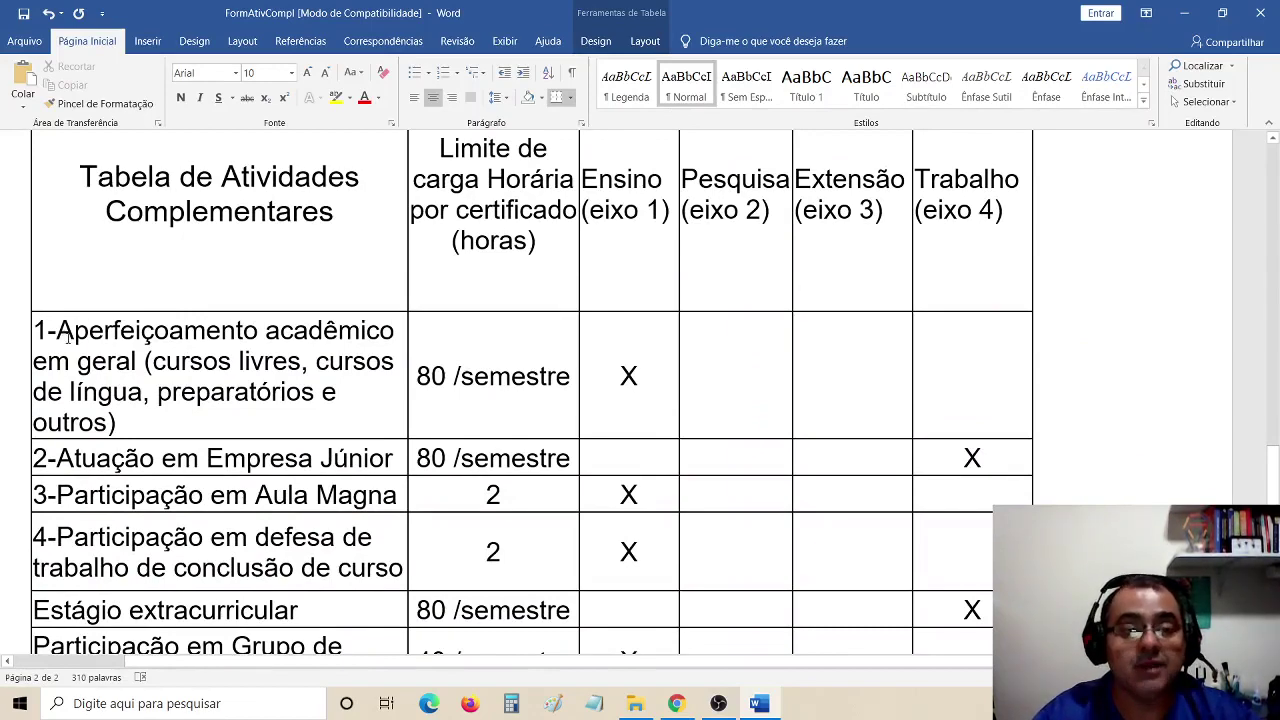
left_click_drag(57, 335, 140, 392)
scroll(581, 382, "up", 3)
scroll(581, 382, "up", 12)
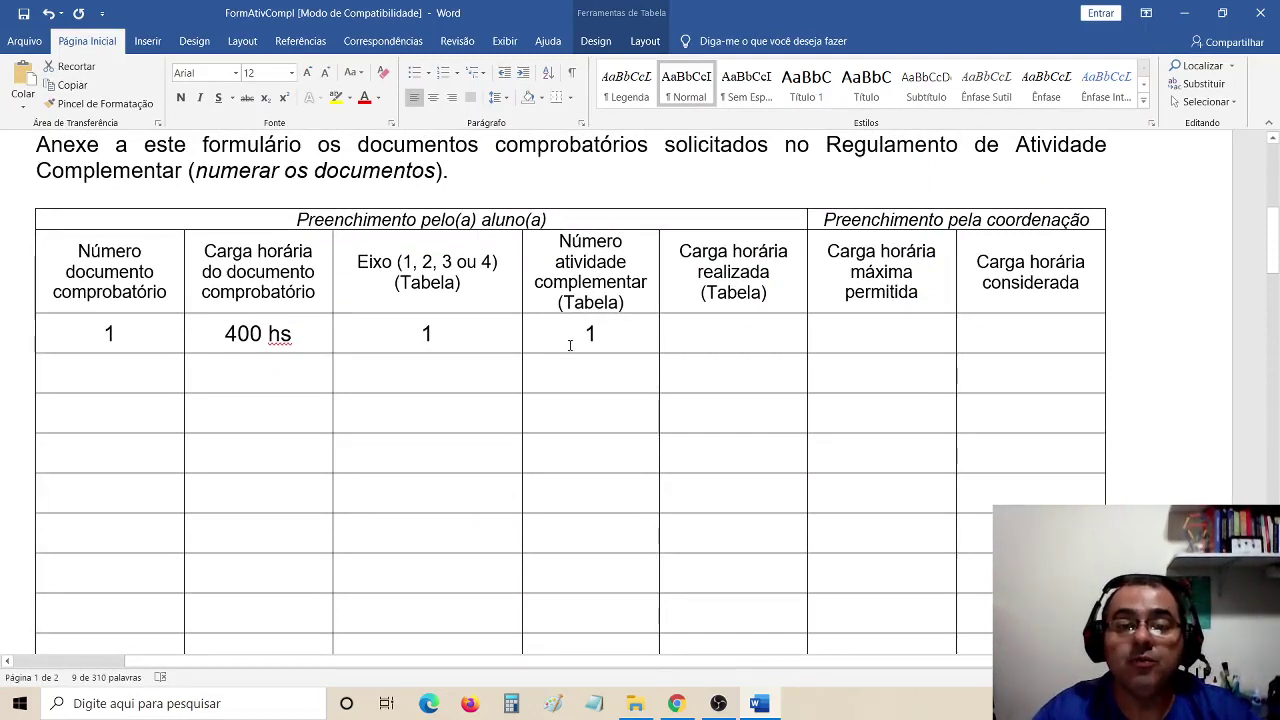
left_click(731, 334)
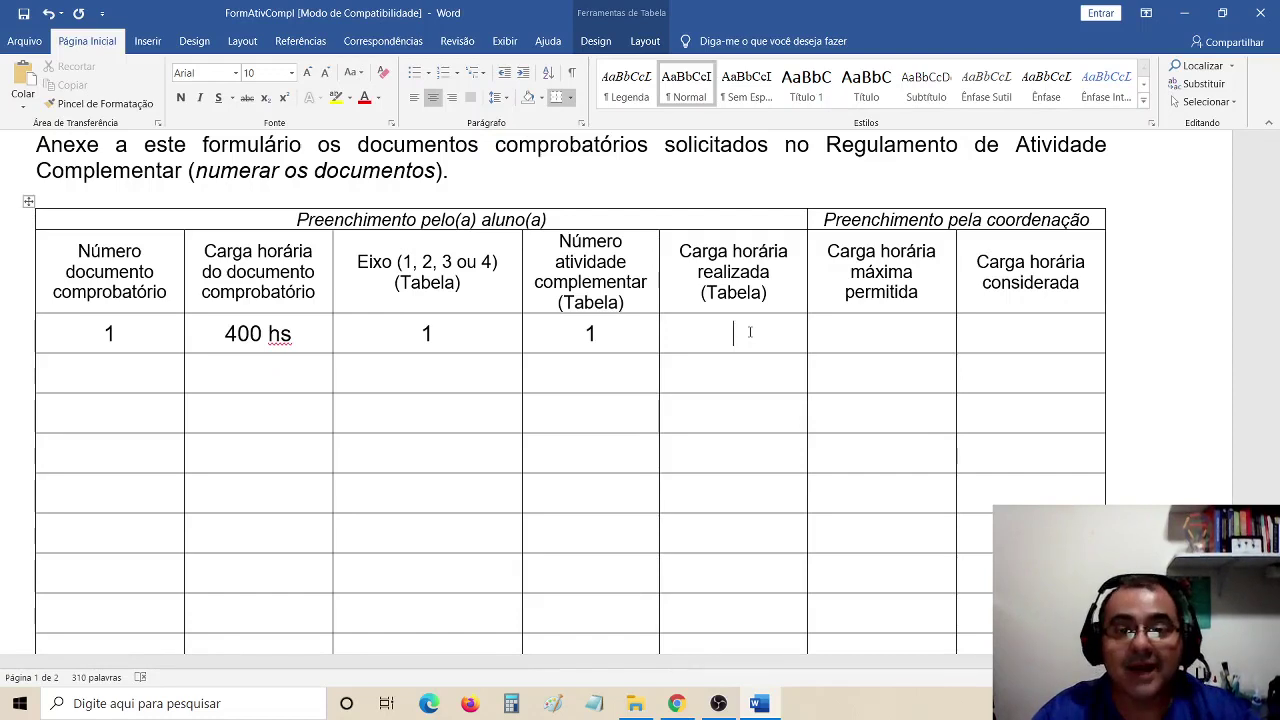
type("160")
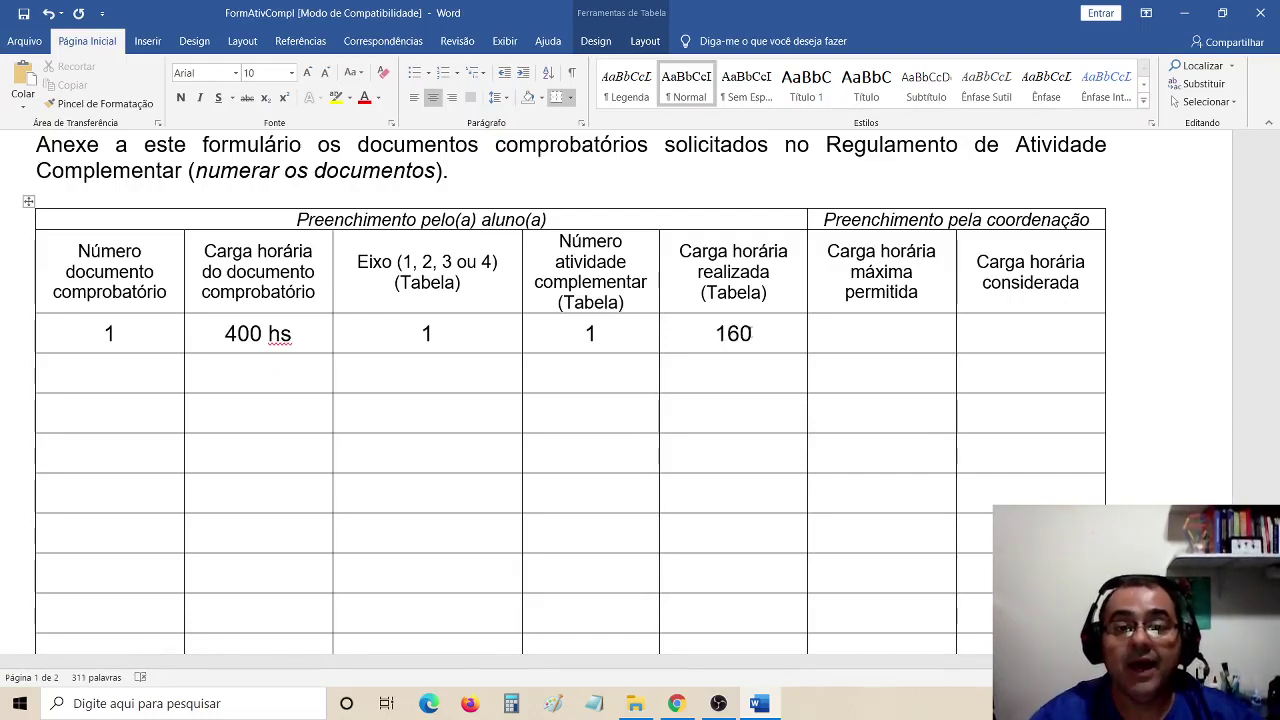
type(" h")
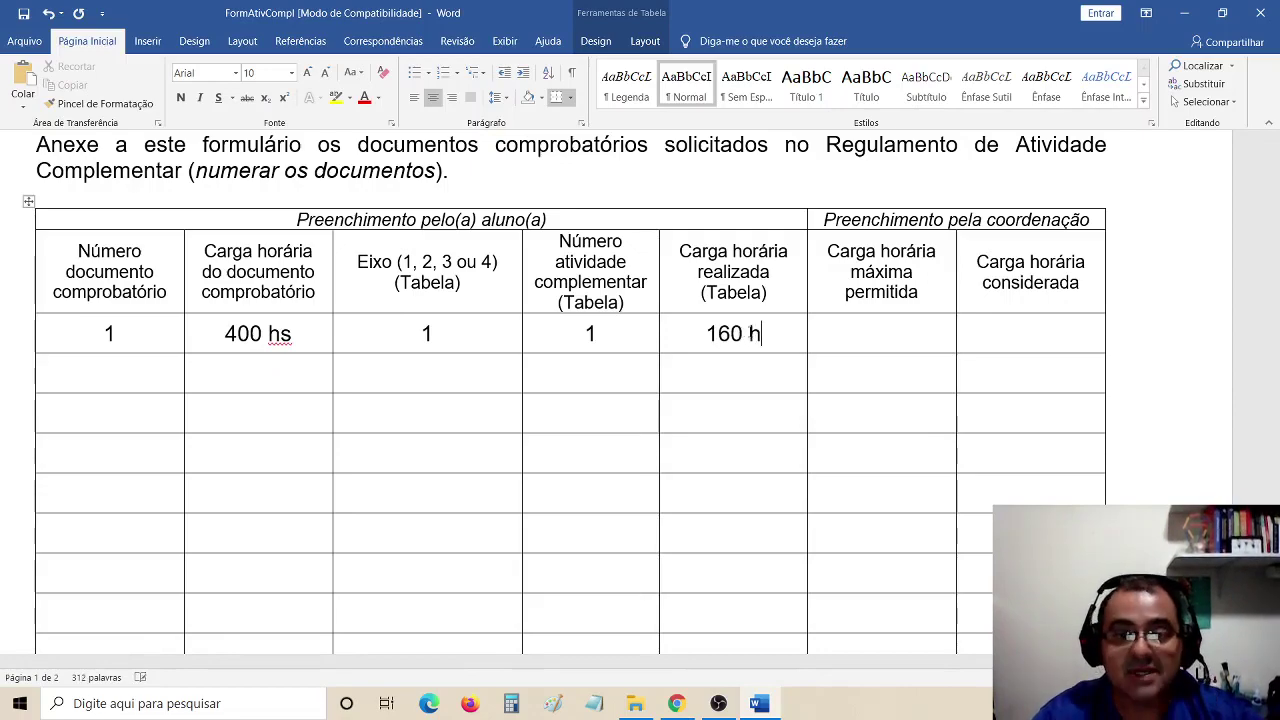
type("s")
- Examine the Aperfeiçoamento acadêmico hour limit on page 2, the completed first row of the form and the columns reserved for the coordination
scroll(677, 432, "down", 15)
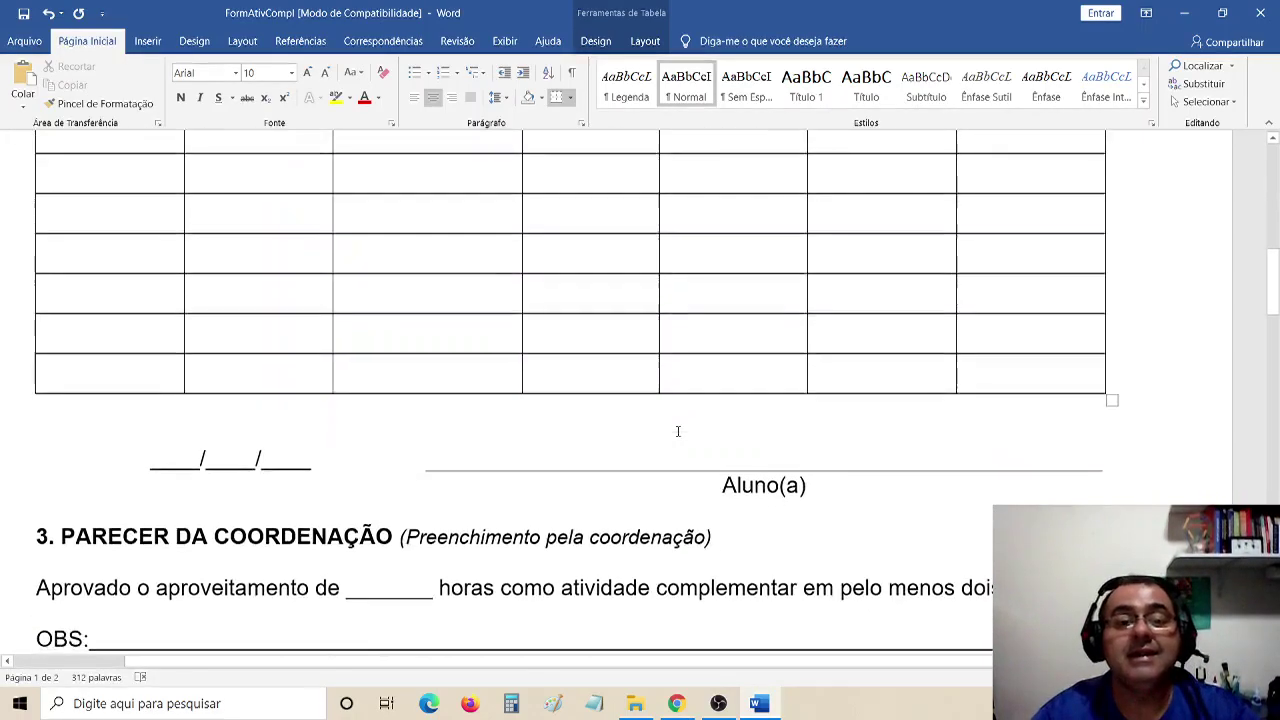
scroll(677, 432, "down", 8)
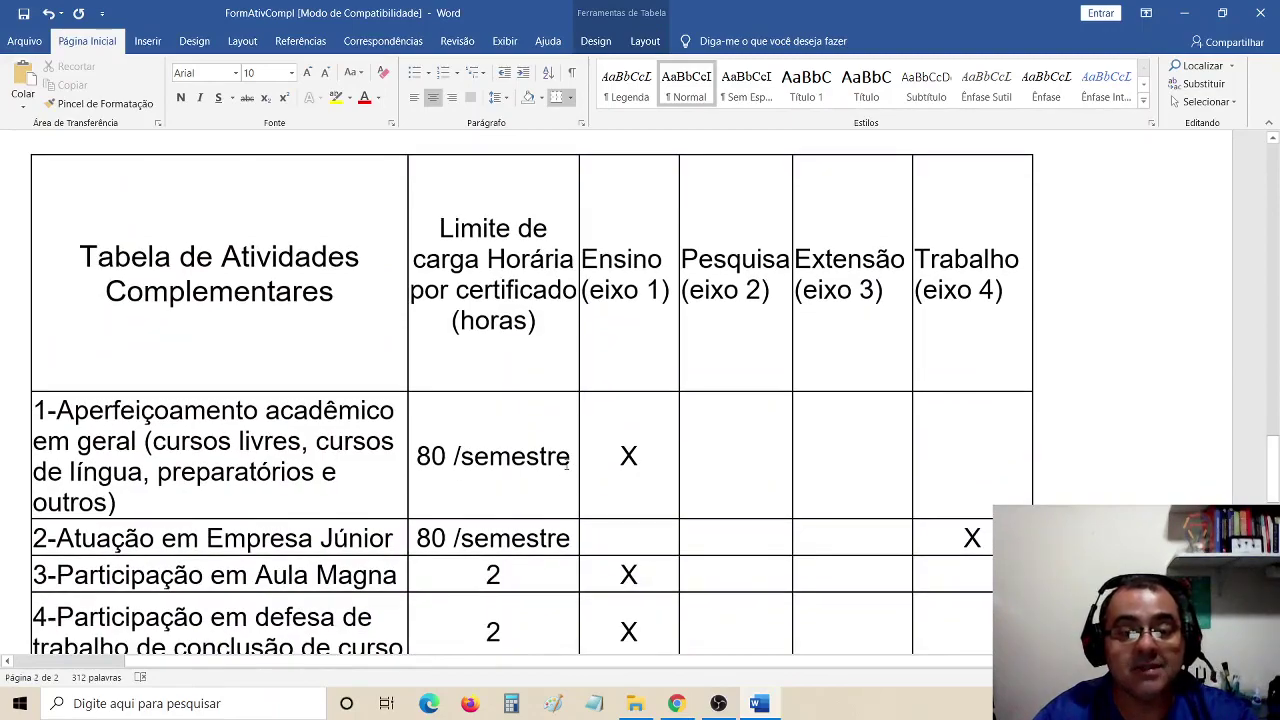
scroll(566, 480, "up", 20)
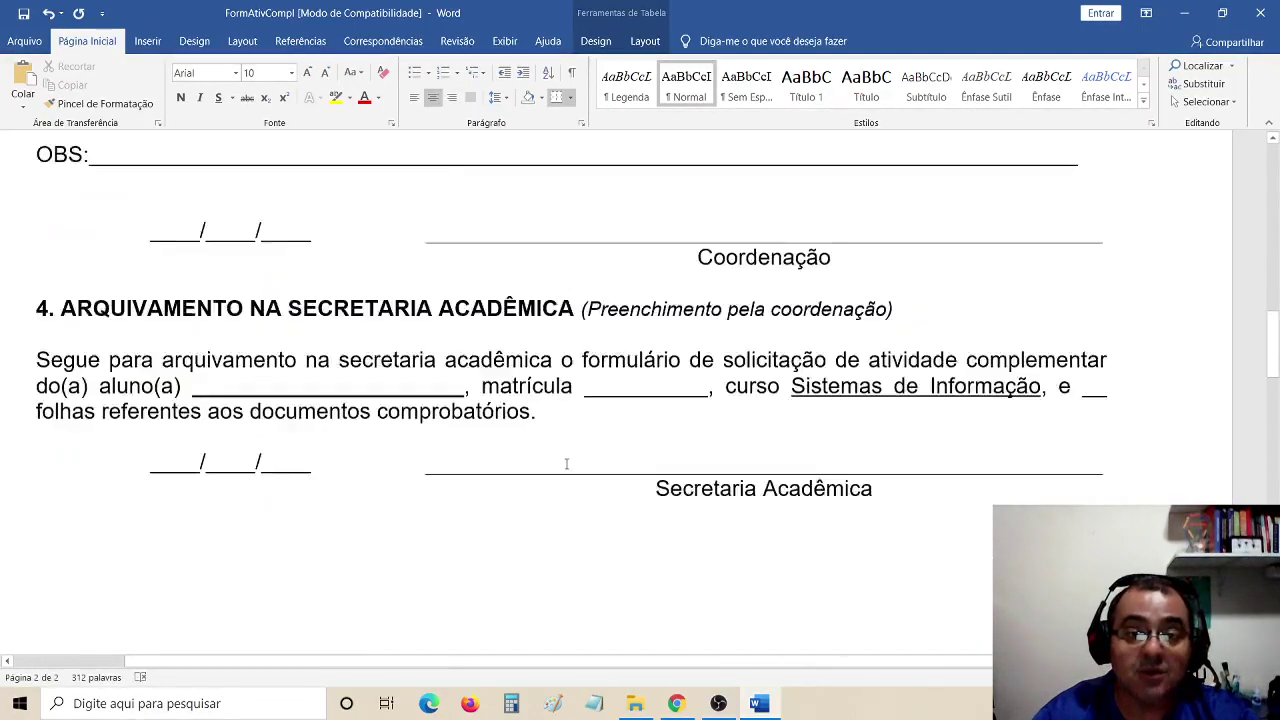
scroll(566, 464, "down", 2)
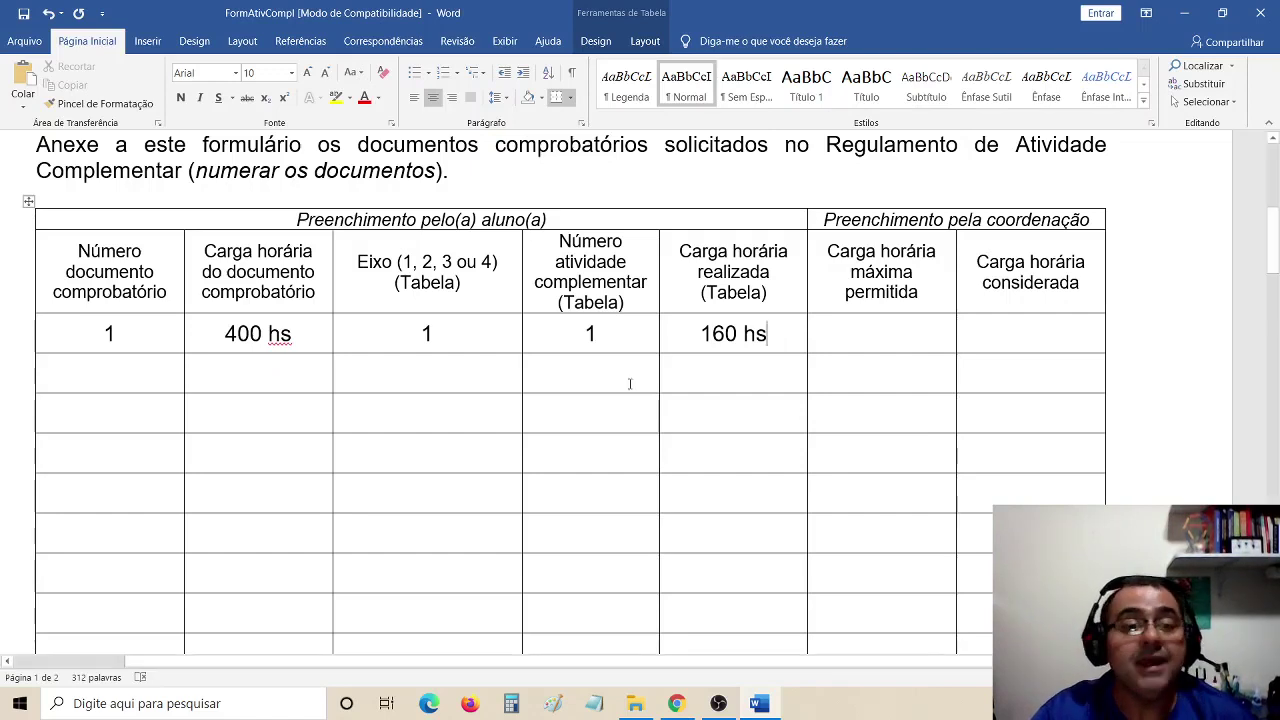
left_click_drag(100, 333, 728, 345)
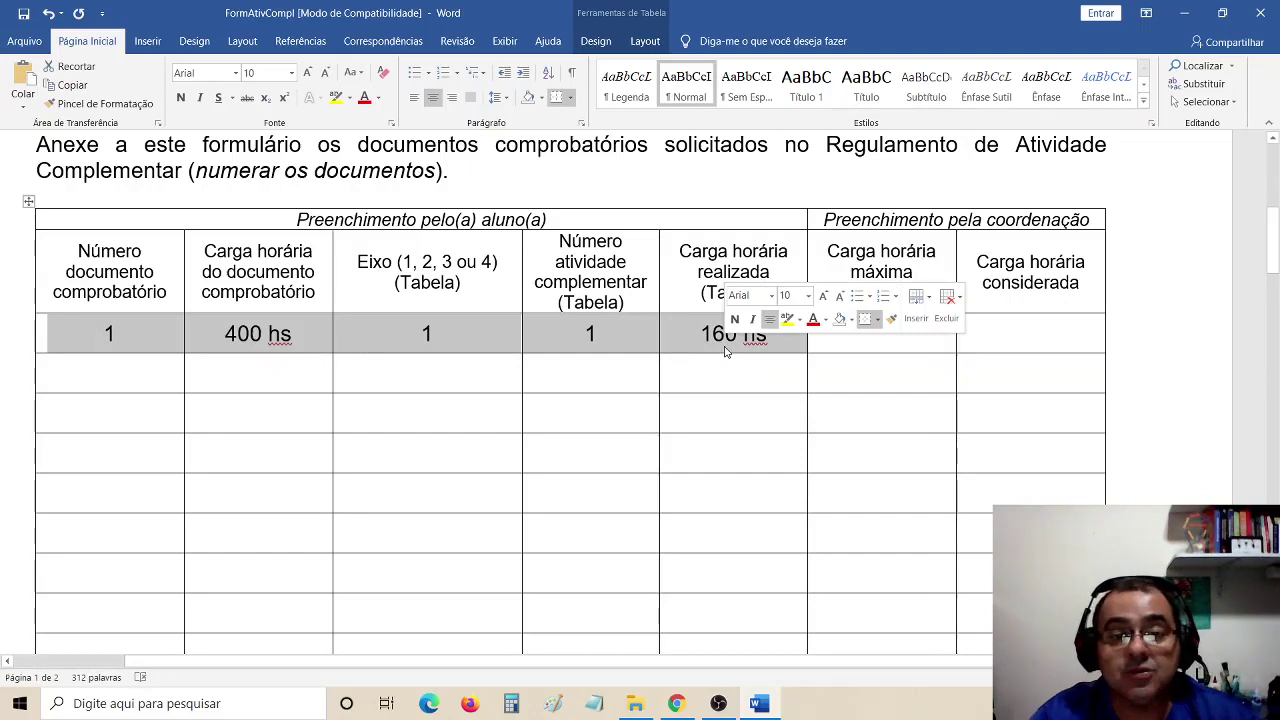
left_click_drag(828, 219, 1082, 251)
left_click(910, 320)
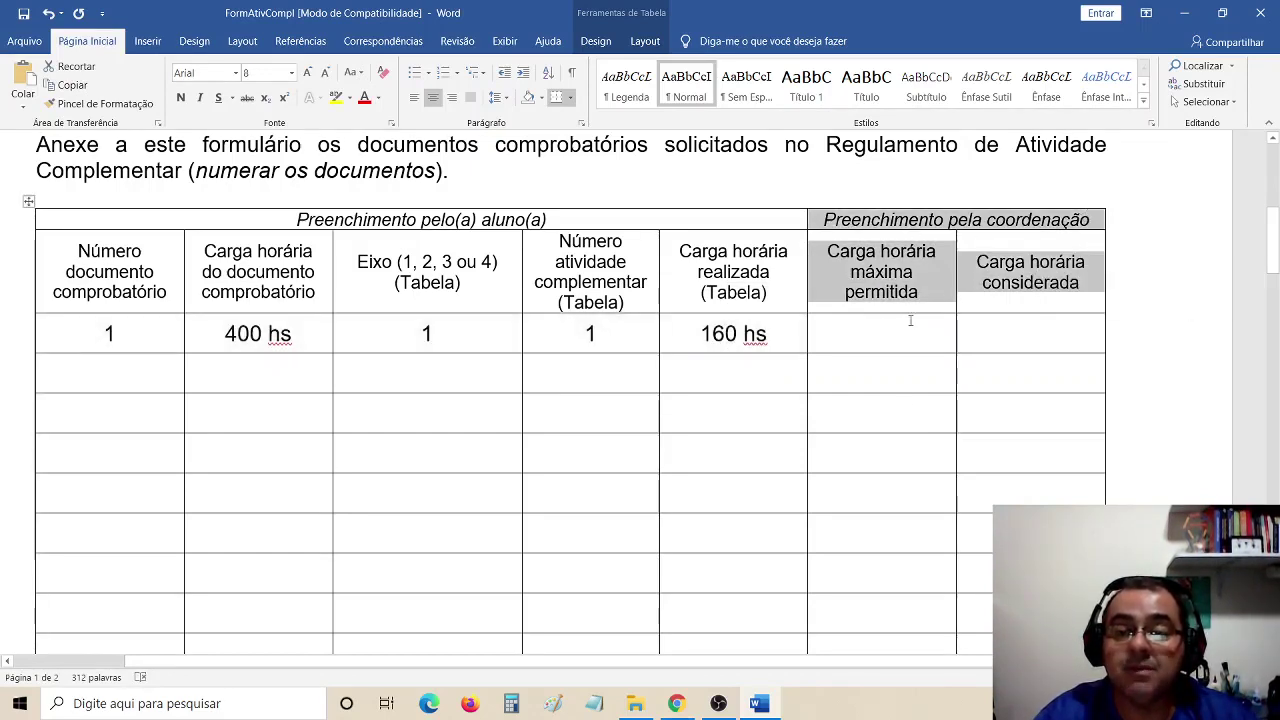
left_click(743, 345)
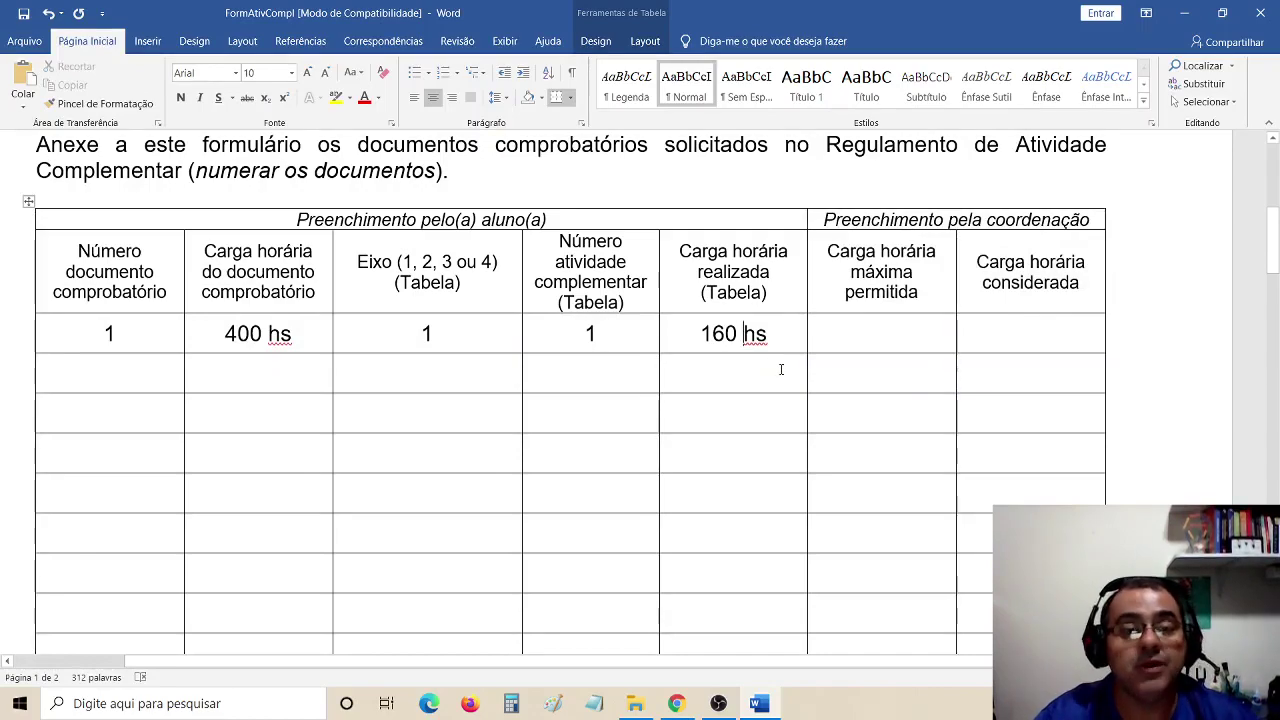
- Prefix the Estágio extracurricular activity in the page 2 table with "5-"
scroll(781, 369, "down", 5)
scroll(781, 369, "down", 15)
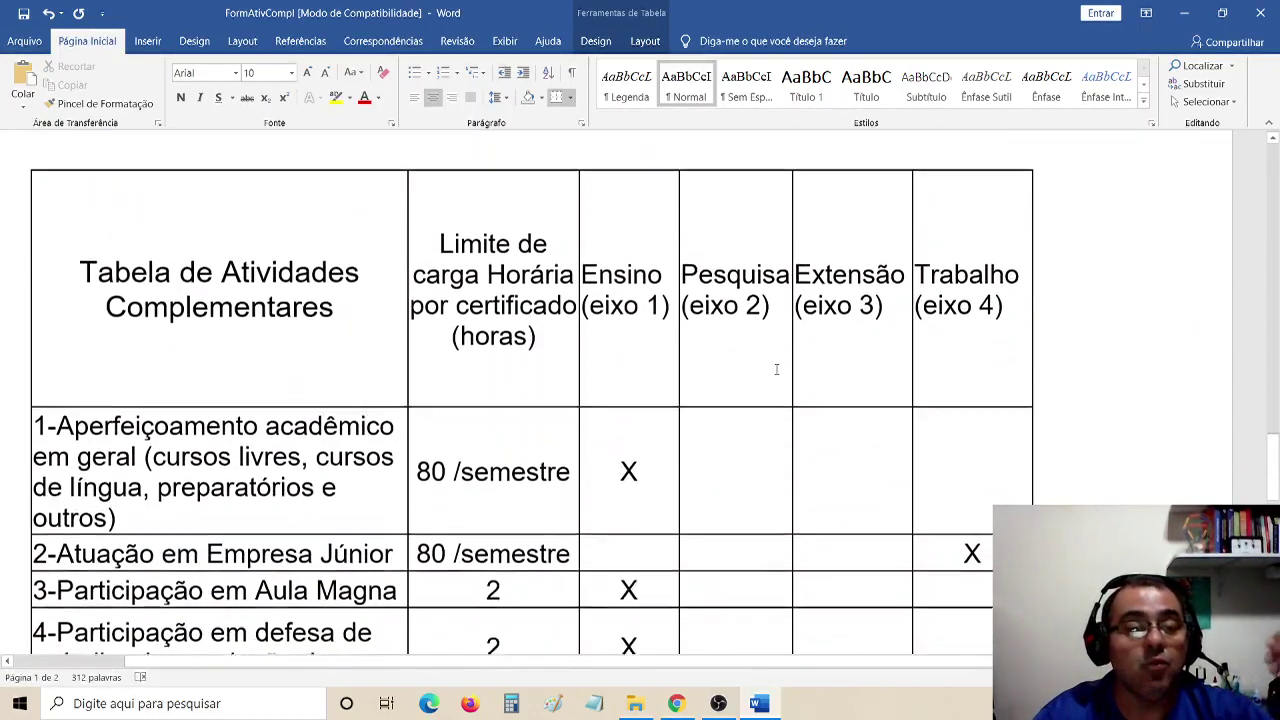
scroll(776, 371, "down", 3)
scroll(776, 370, "down", 2)
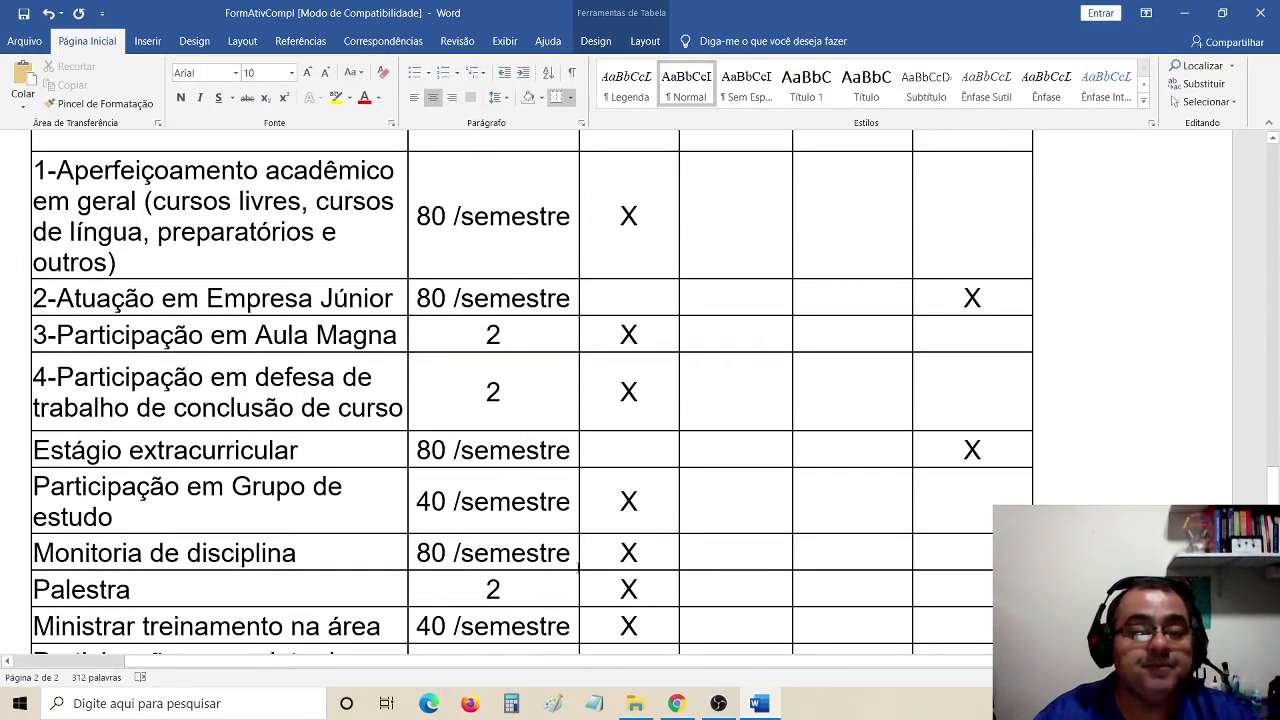
left_click(35, 450)
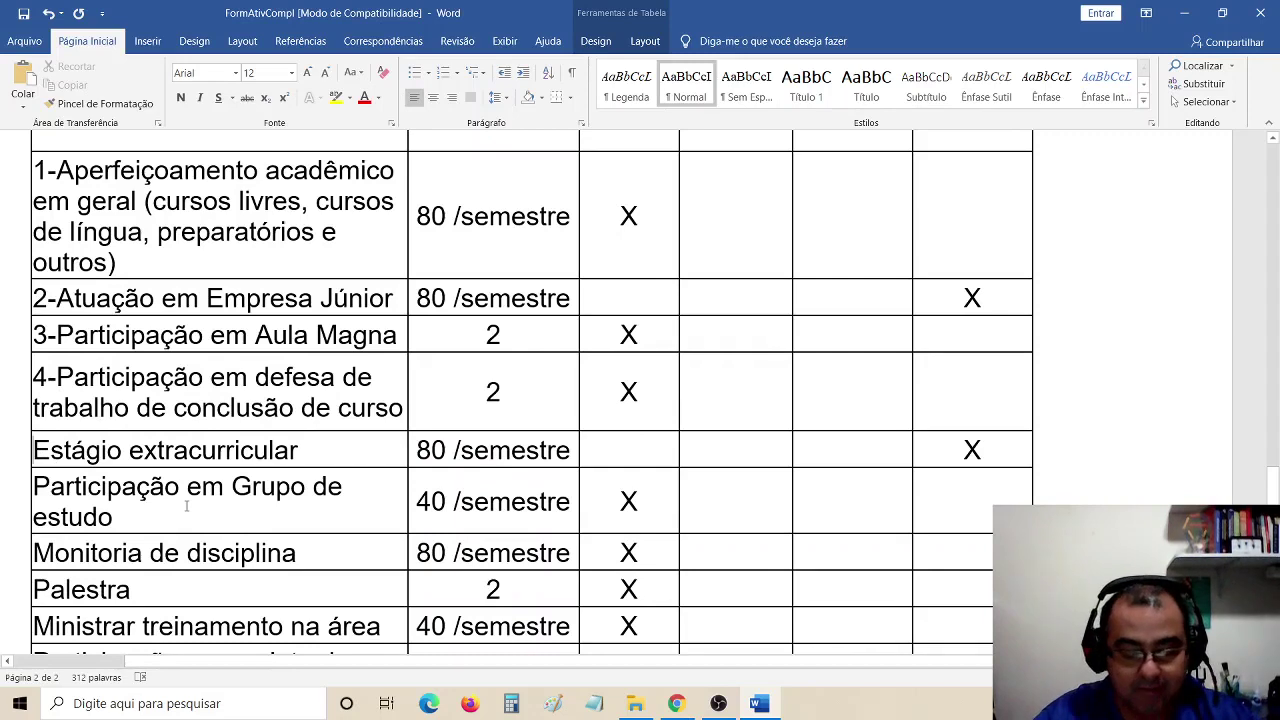
type("5-")
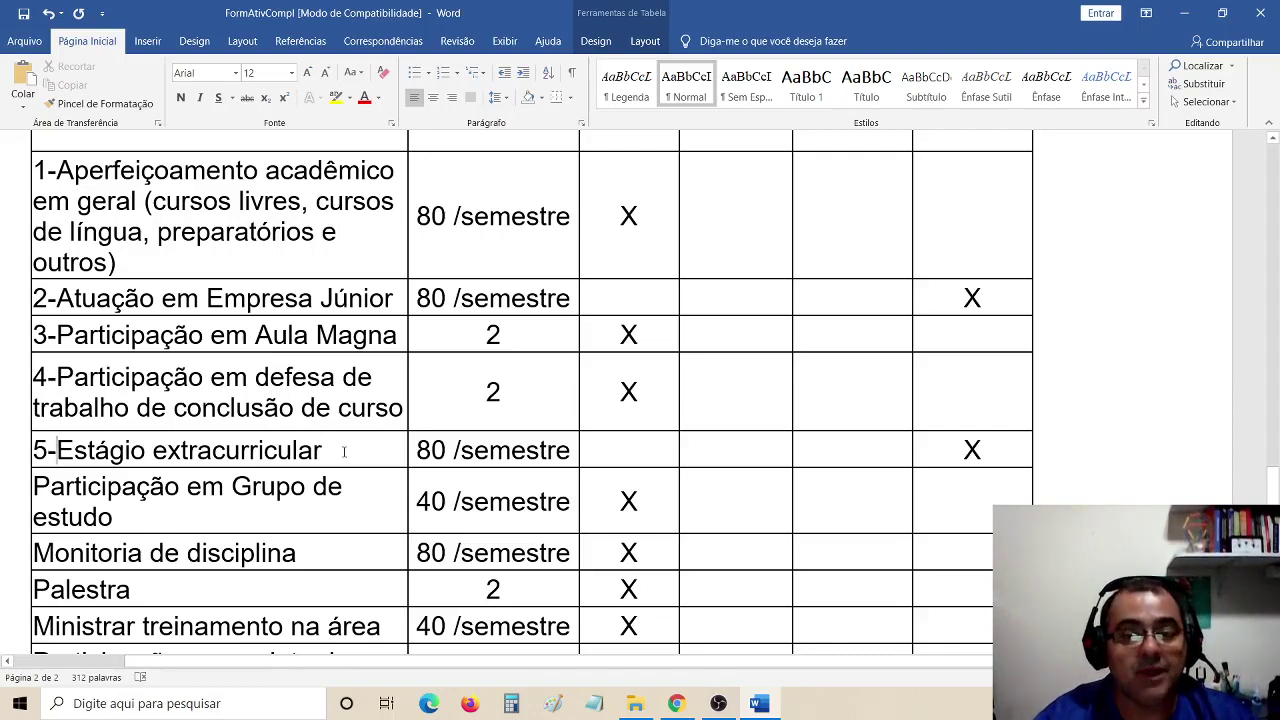
- Enter document number 2 with a Carga horária do documento comprobatório of 180 hs in the form's second row
scroll(470, 437, "up", 15)
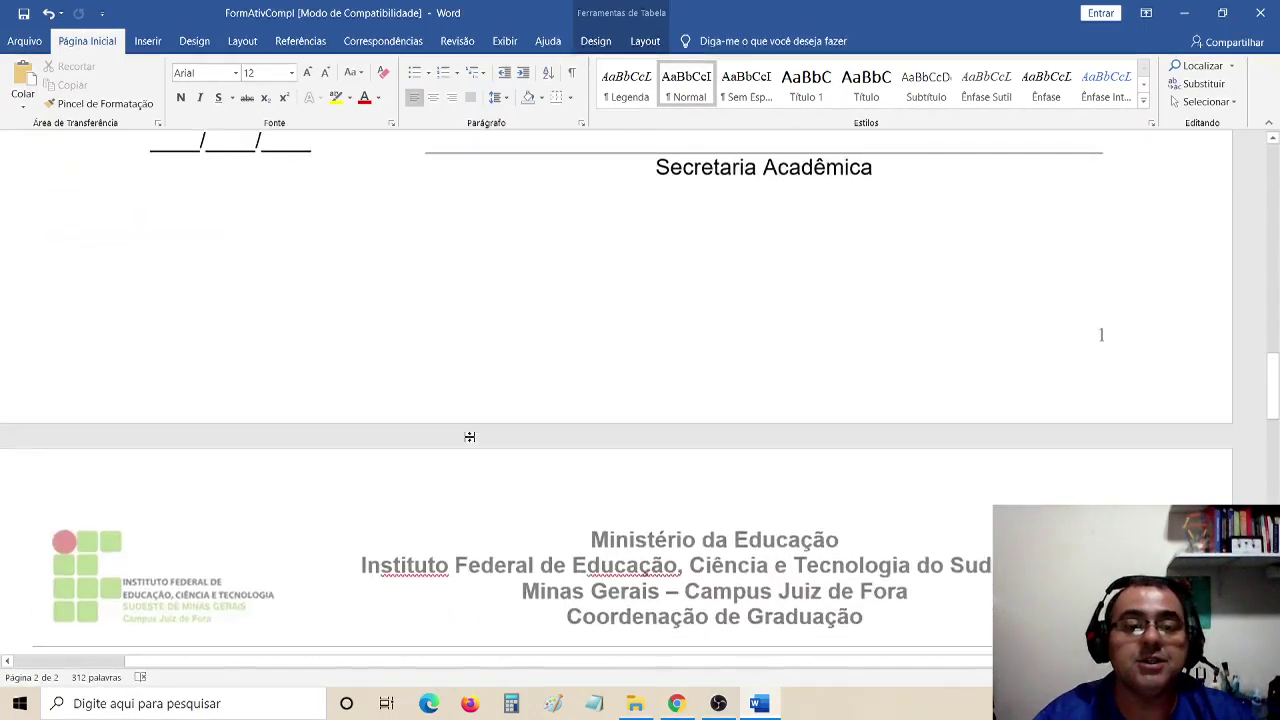
scroll(470, 437, "up", 10)
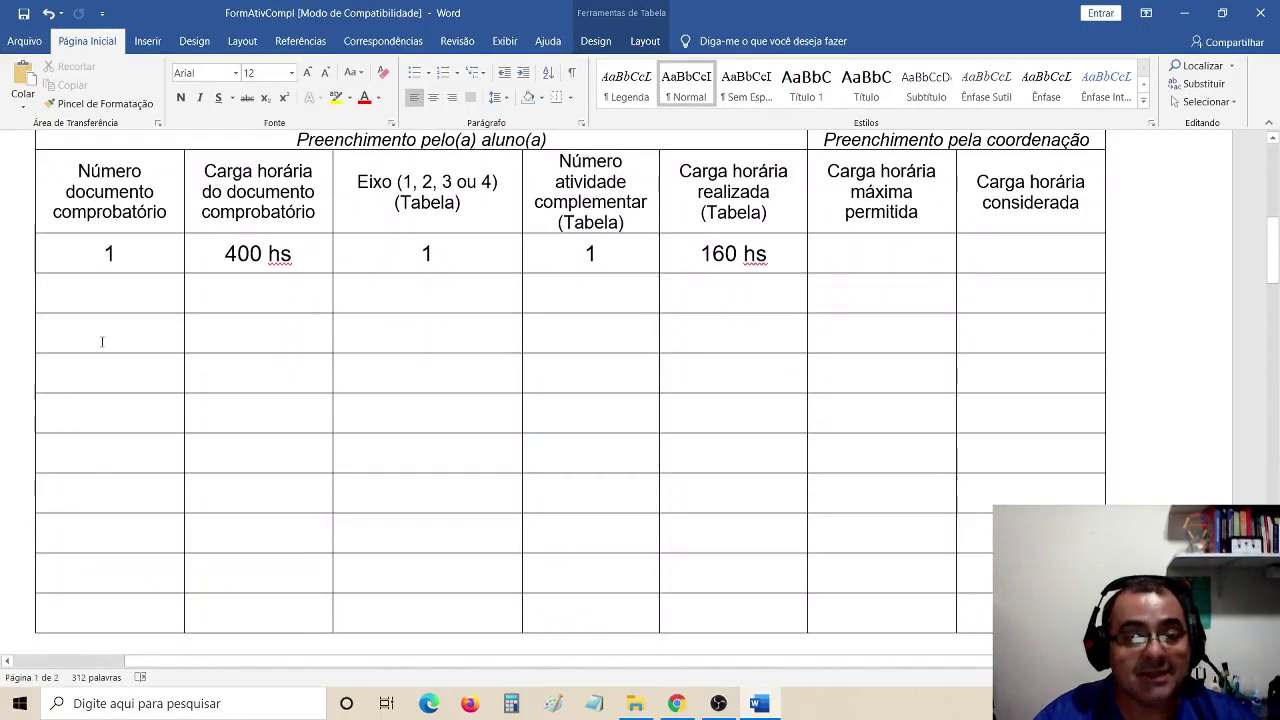
left_click(120, 288)
type("2")
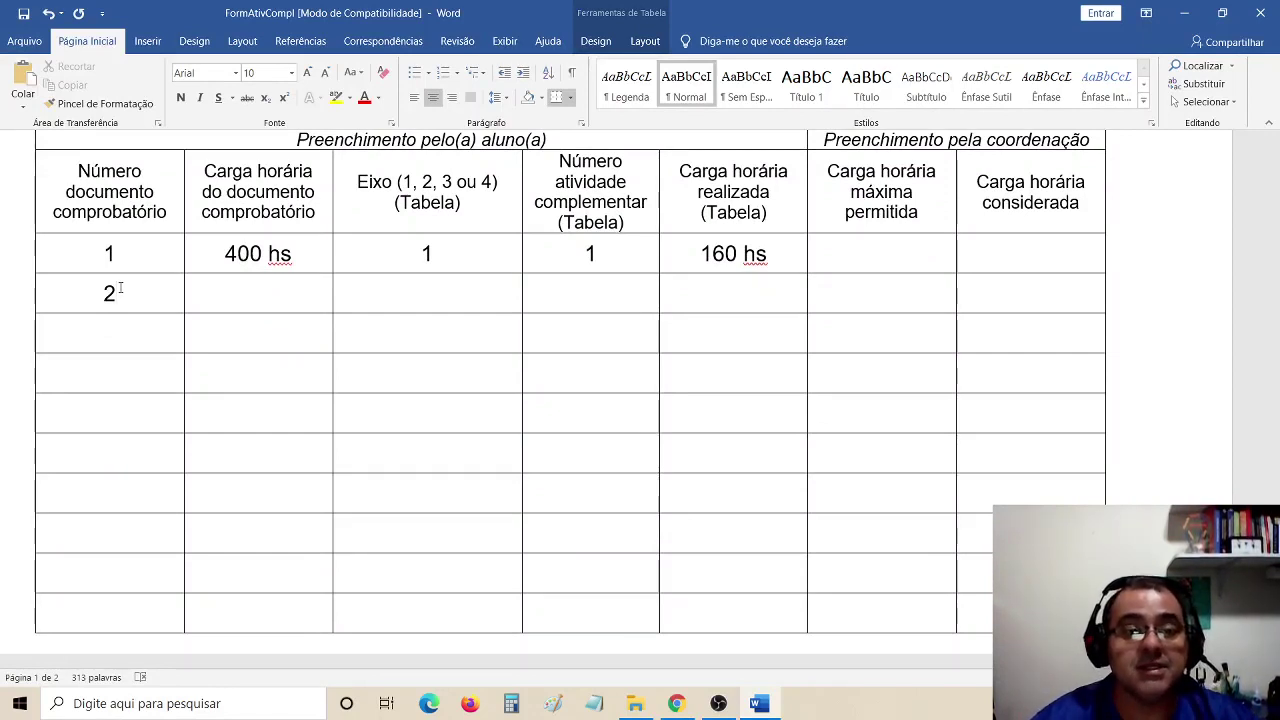
key("Tab")
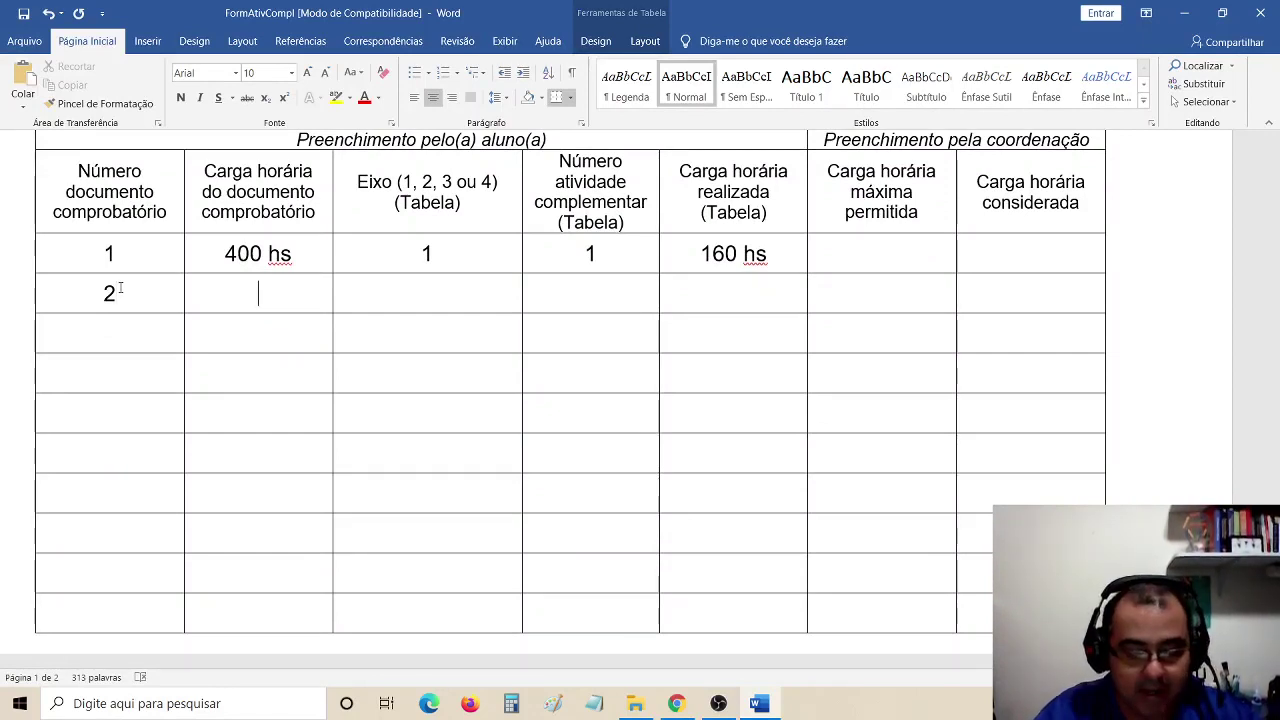
type("180")
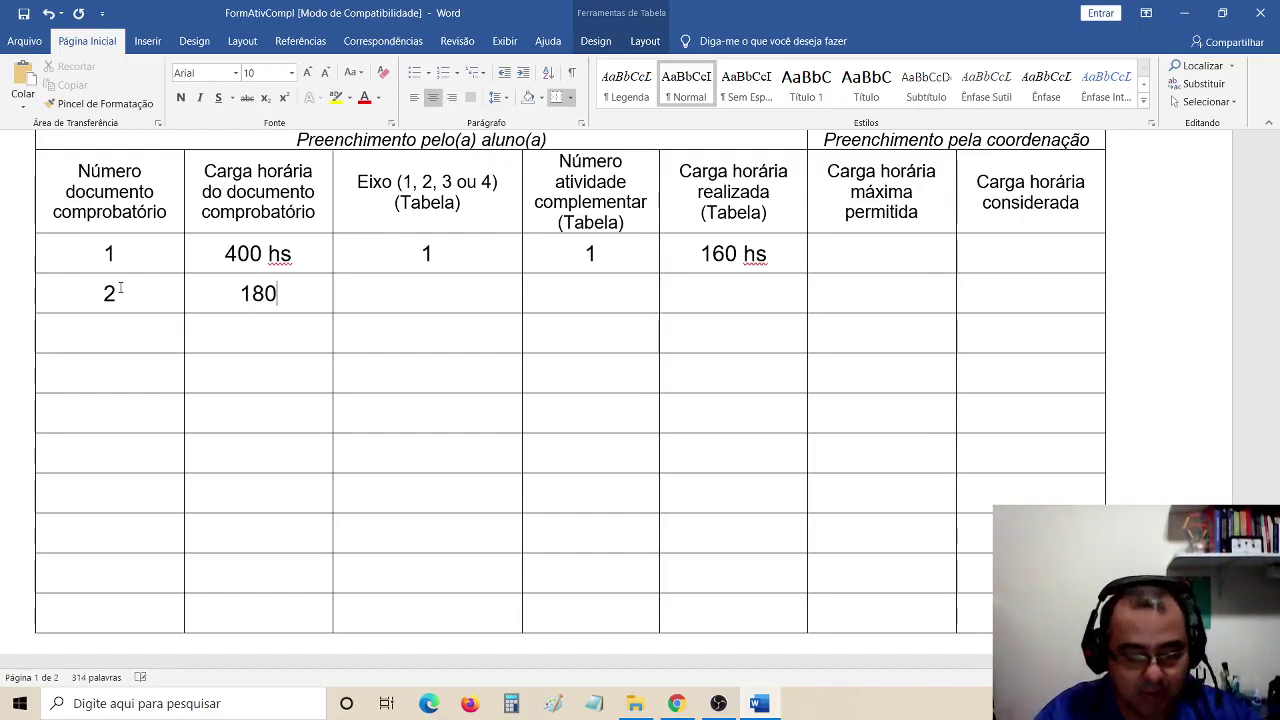
type(" hs")
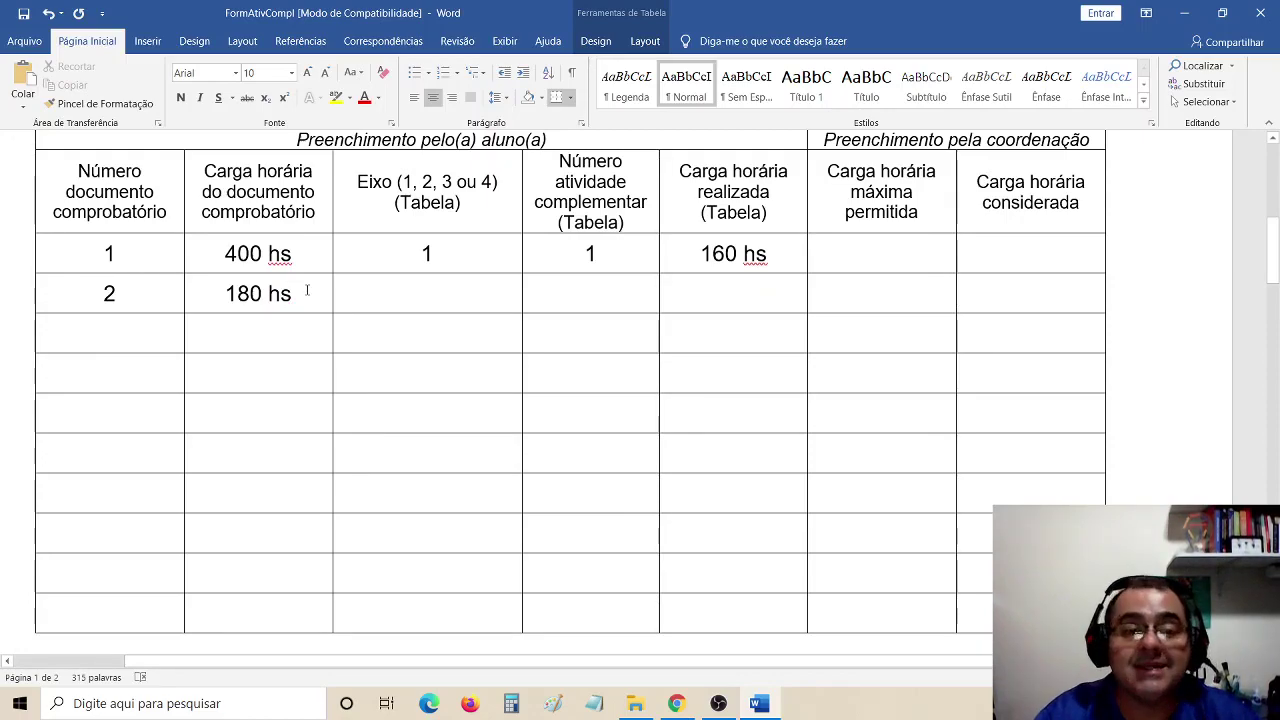
- Examine the hour limits per certificate in the page 2 activities table and return to the form table
scroll(343, 323, "down", 15)
scroll(347, 331, "down", 10)
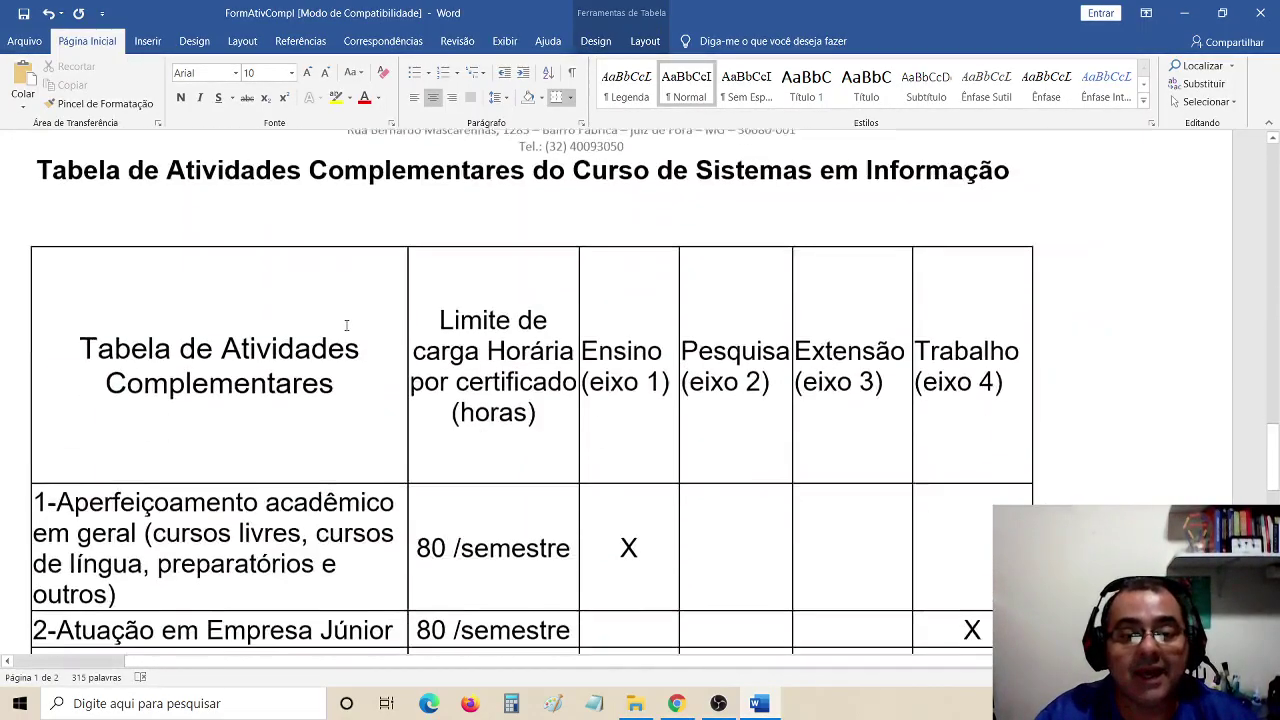
left_click_drag(420, 208, 529, 586)
scroll(479, 395, "up", 3)
scroll(479, 395, "down", 5)
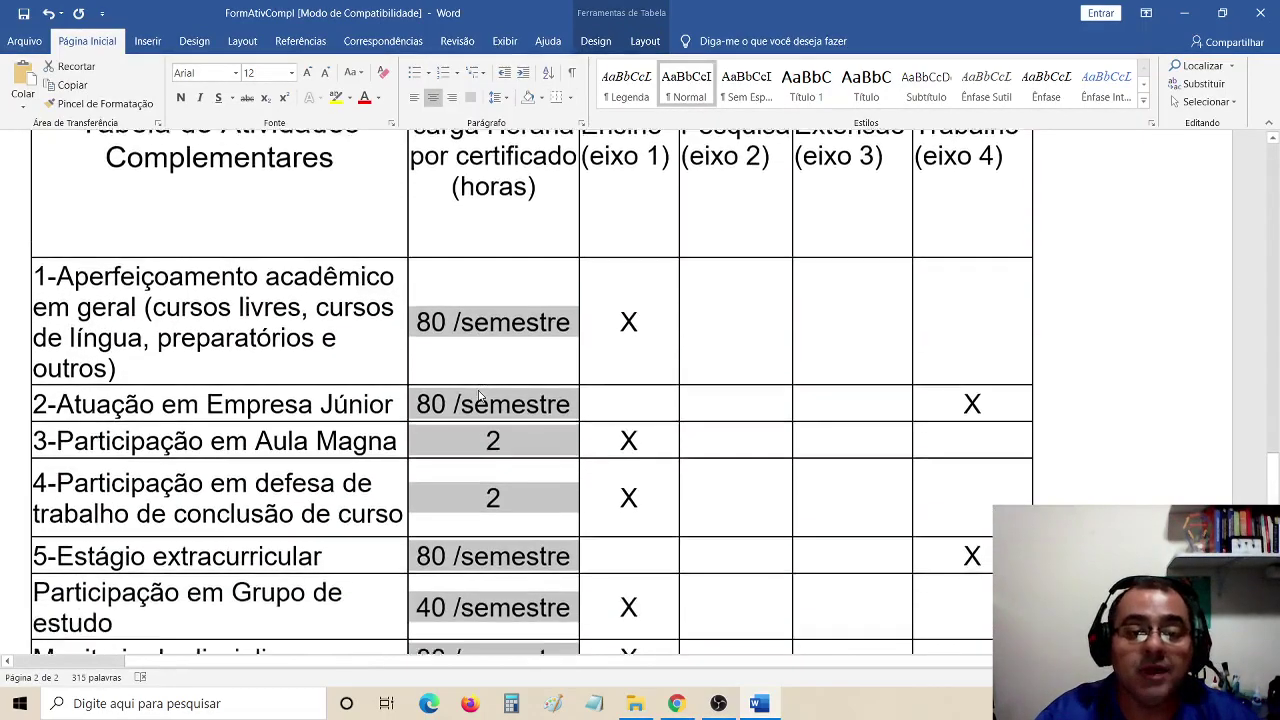
scroll(479, 395, "up", 12)
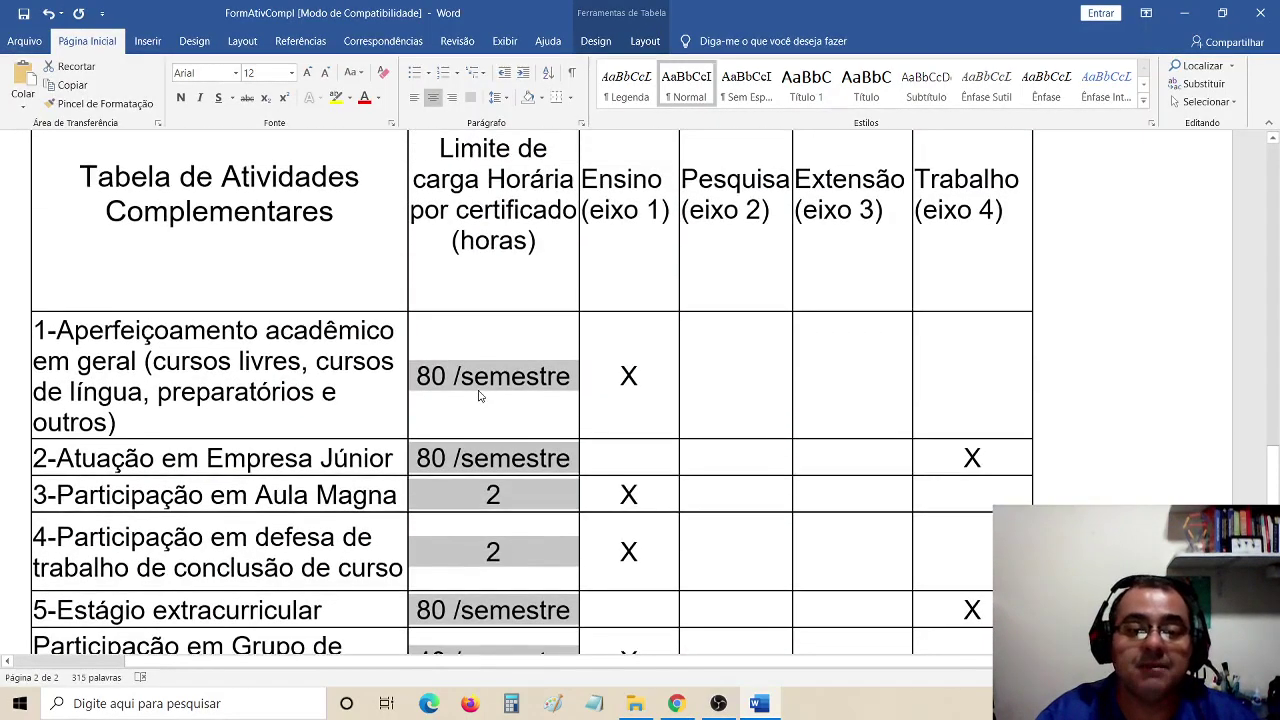
scroll(479, 390, "up", 10)
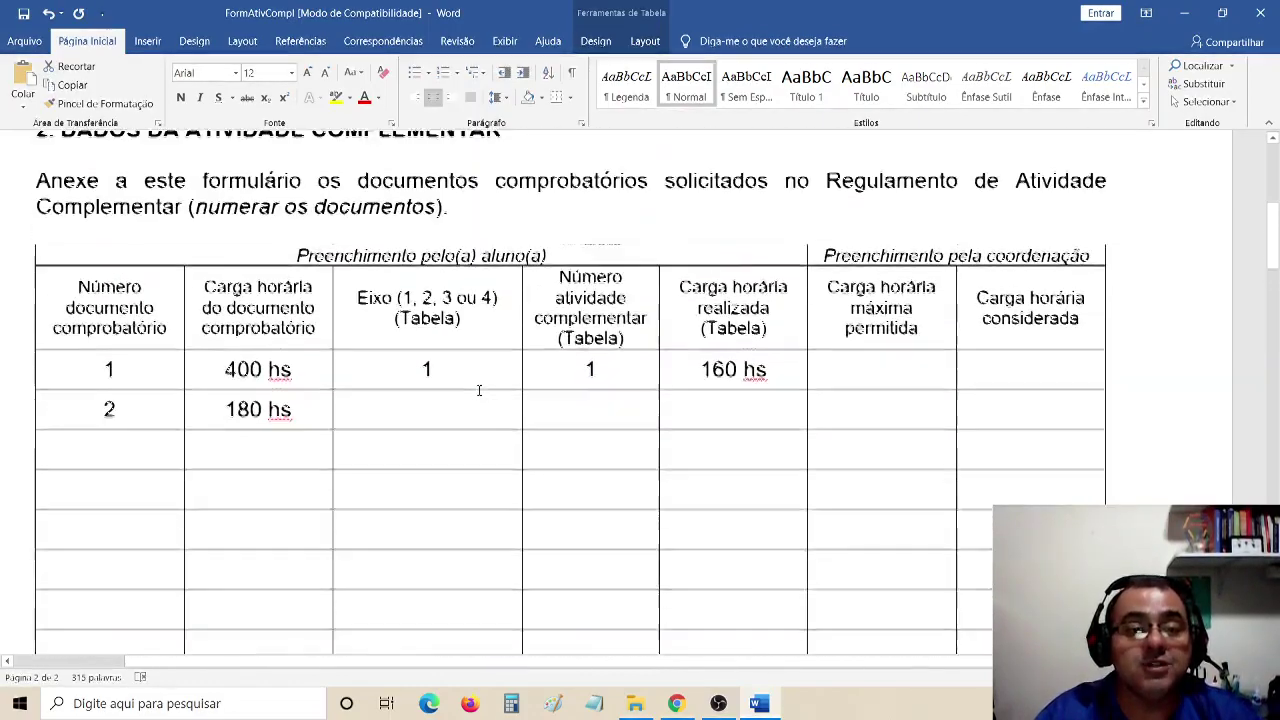
scroll(332, 377, "down", 2)
- Try a dash as the document hours in the form's second row and re-enter 180 hs
left_click_drag(226, 373, 297, 372)
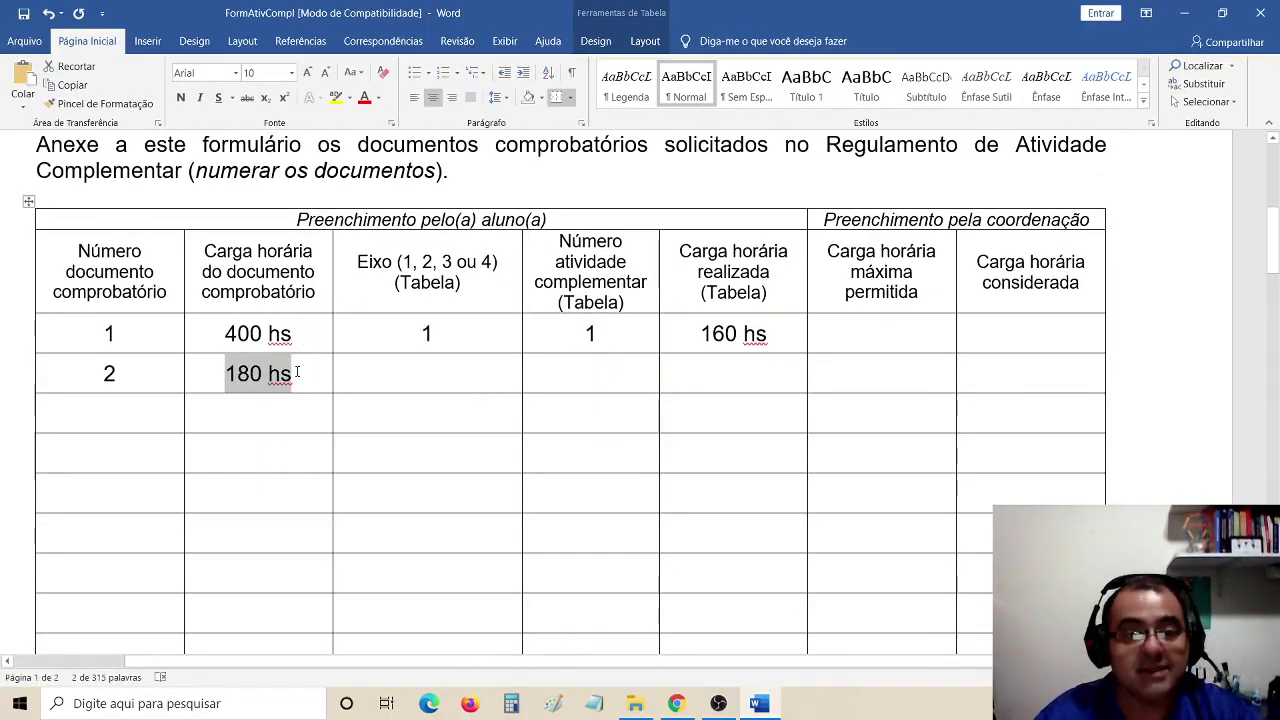
type("-")
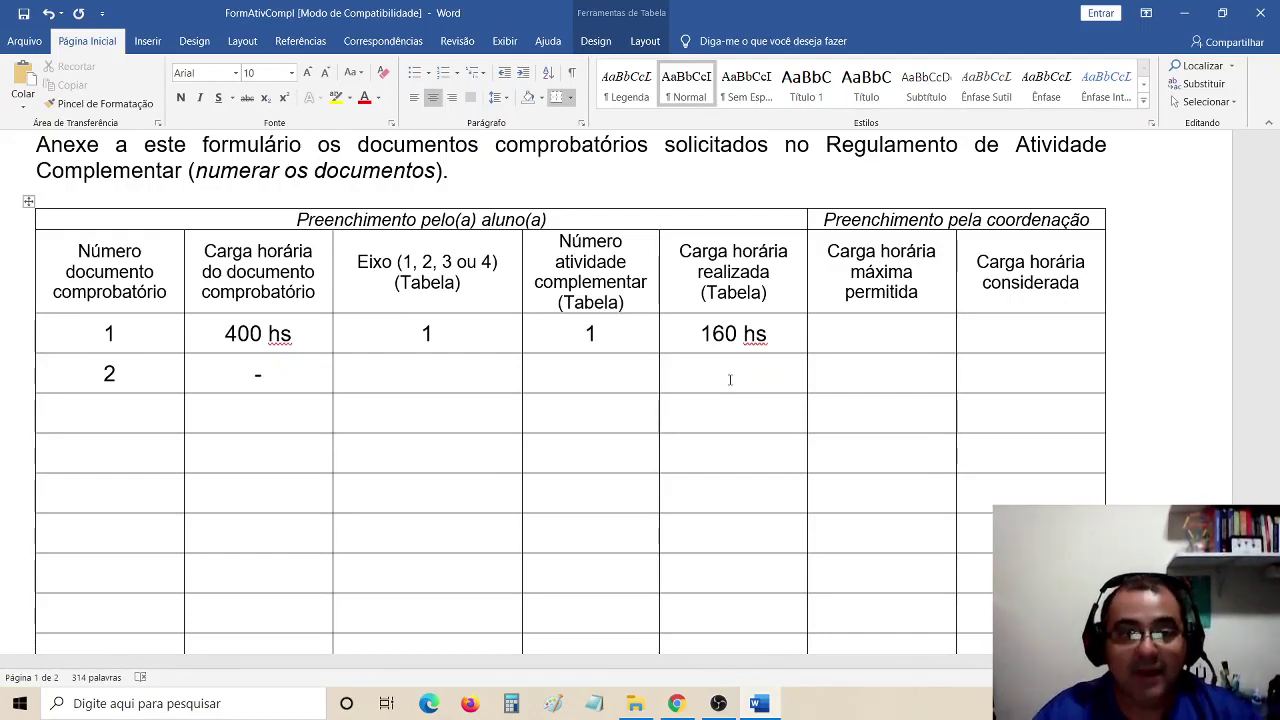
key("BackSpace")
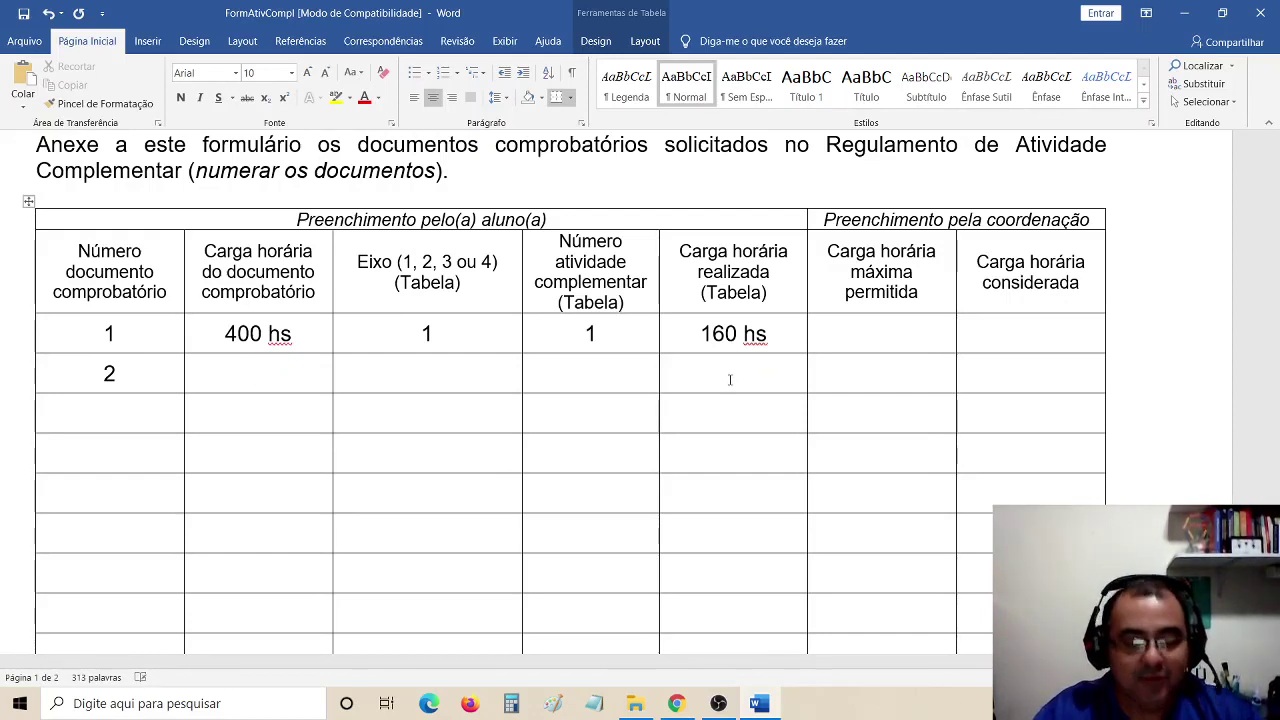
type("180 hs")
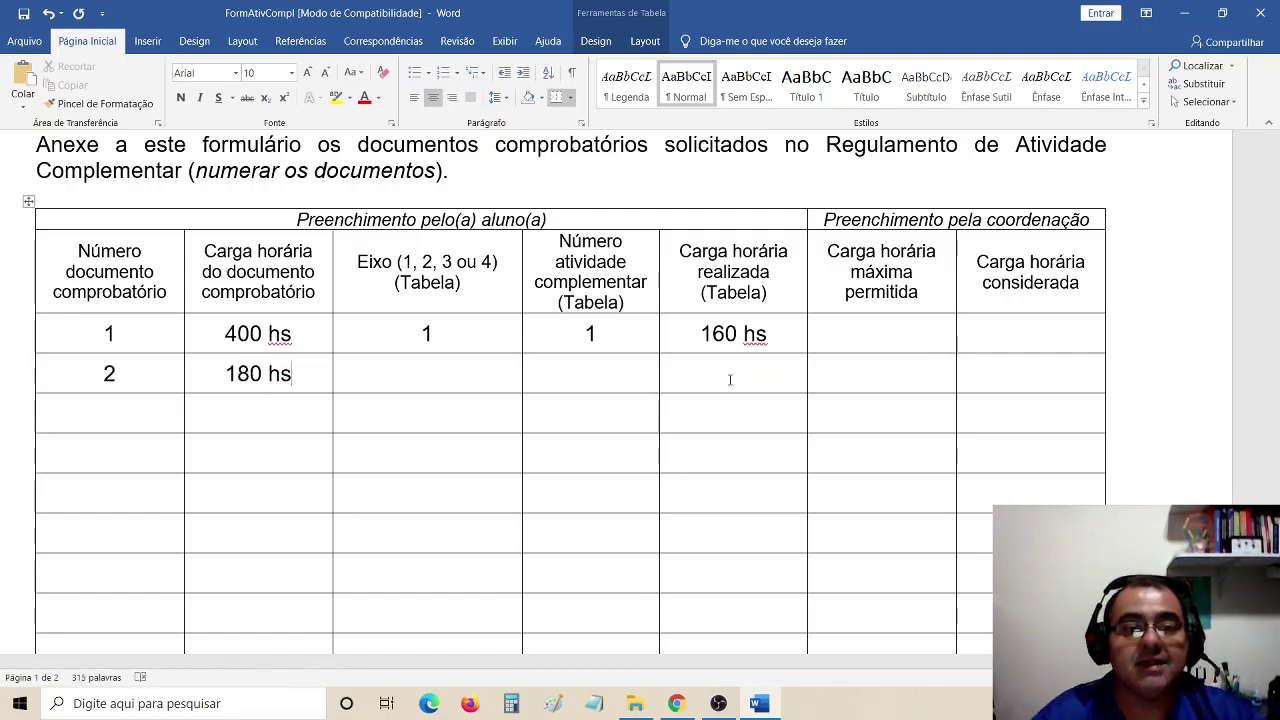
- Check the axis marked for Estágio extracurricular in the activities table and enter 4 as the Eixo in the form's second row
key("Tab")
scroll(603, 463, "up", 1)
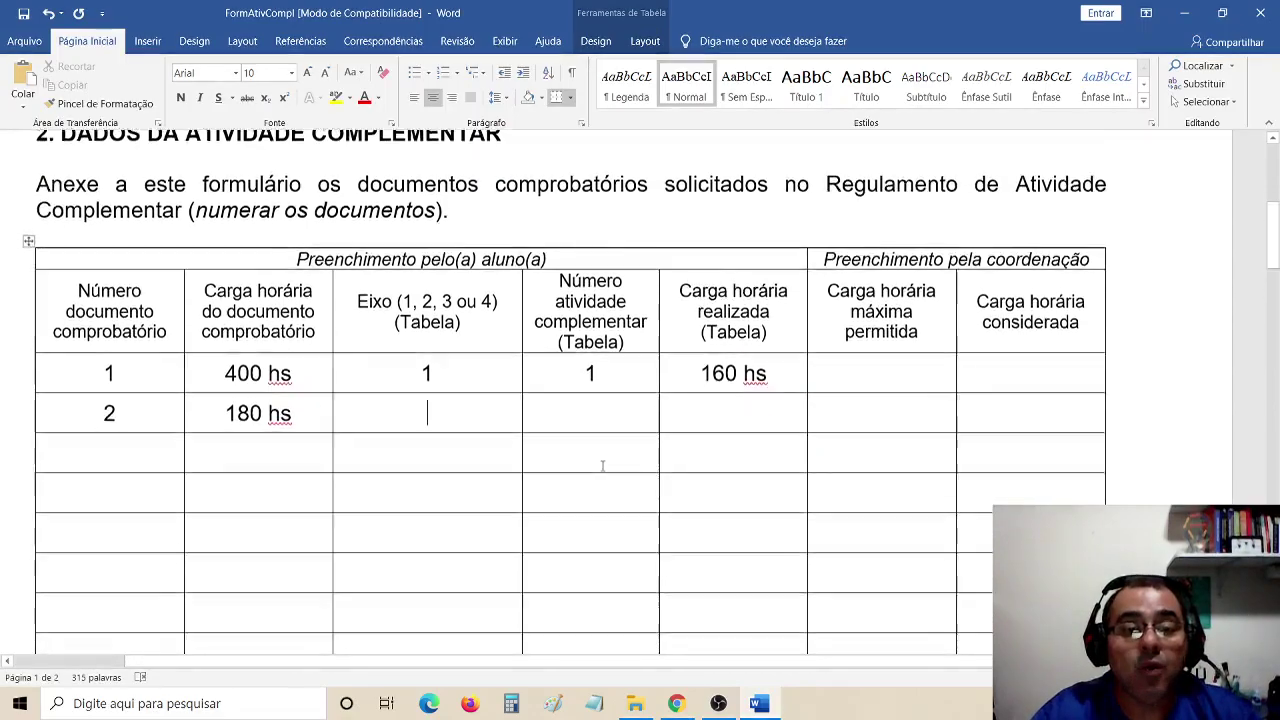
scroll(603, 463, "down", 10)
scroll(603, 467, "down", 12)
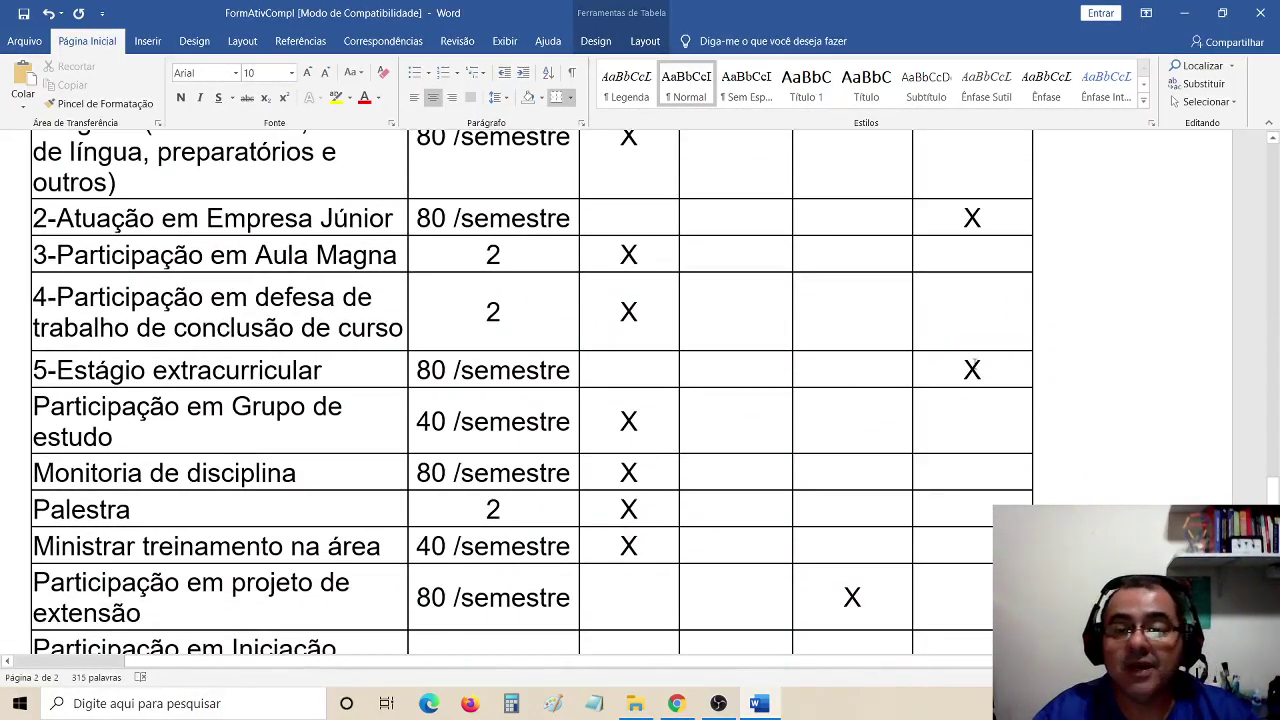
scroll(972, 367, "up", 10)
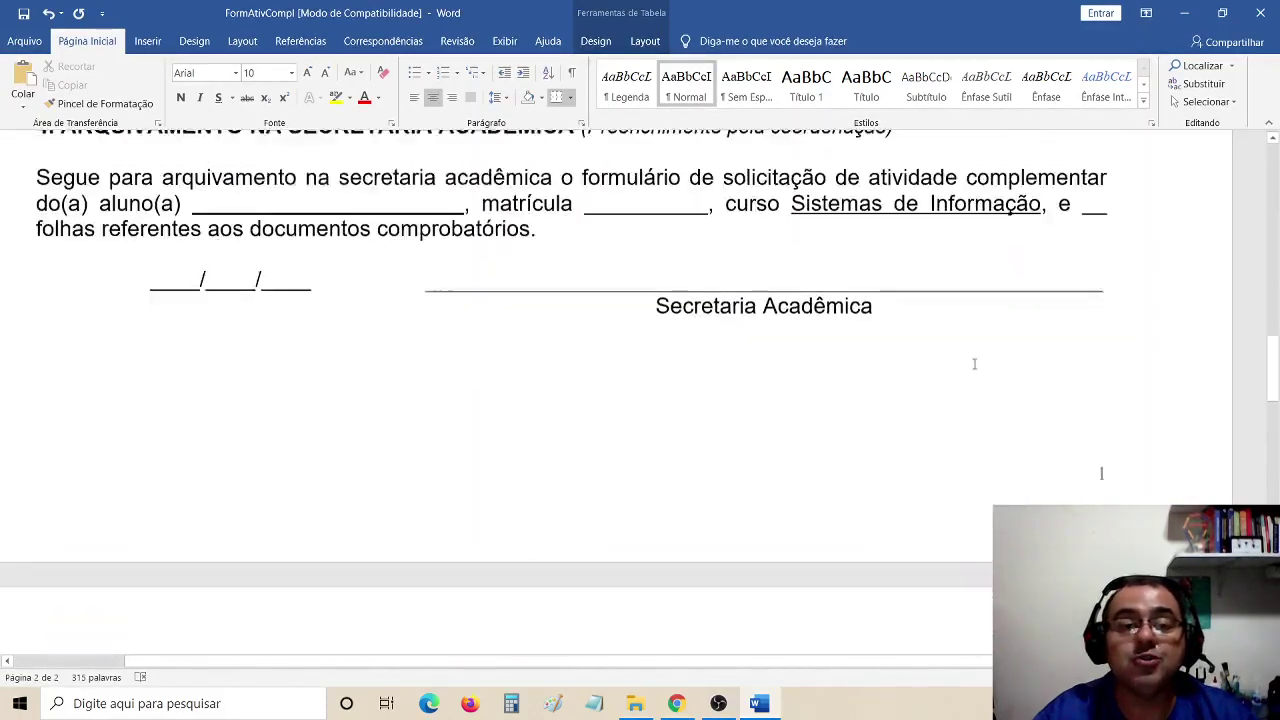
scroll(974, 364, "up", 8)
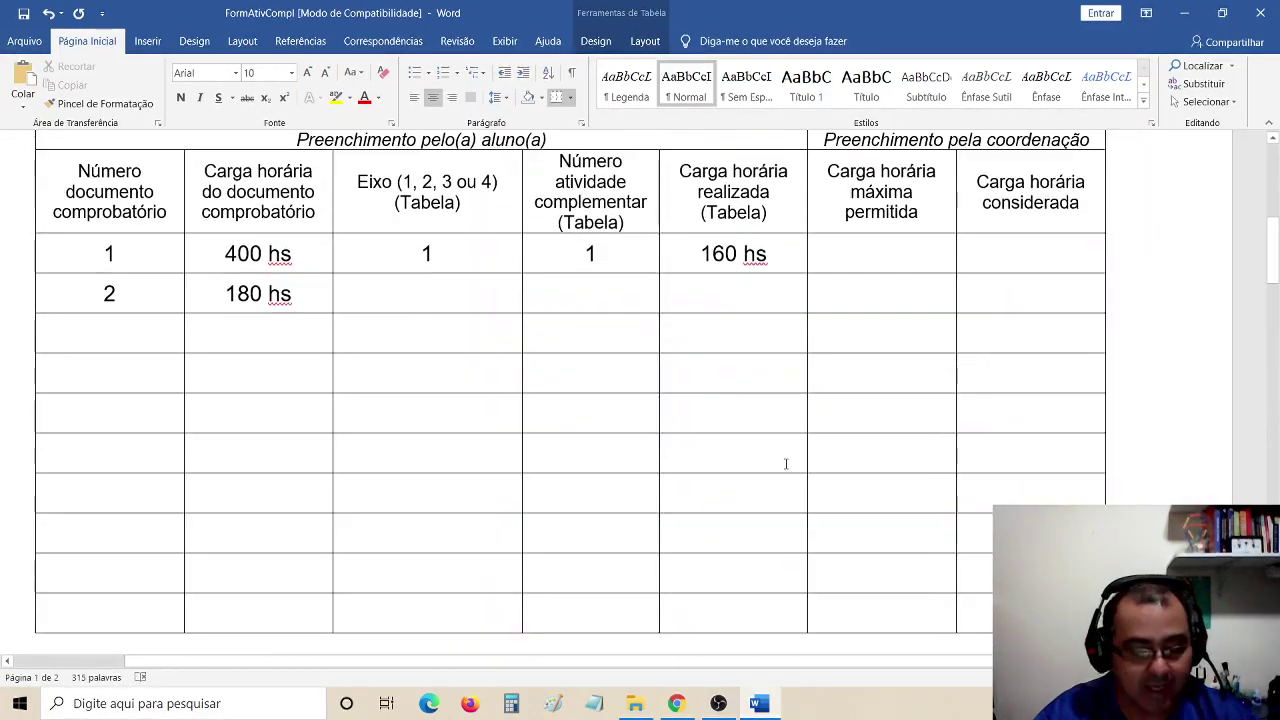
type("4")
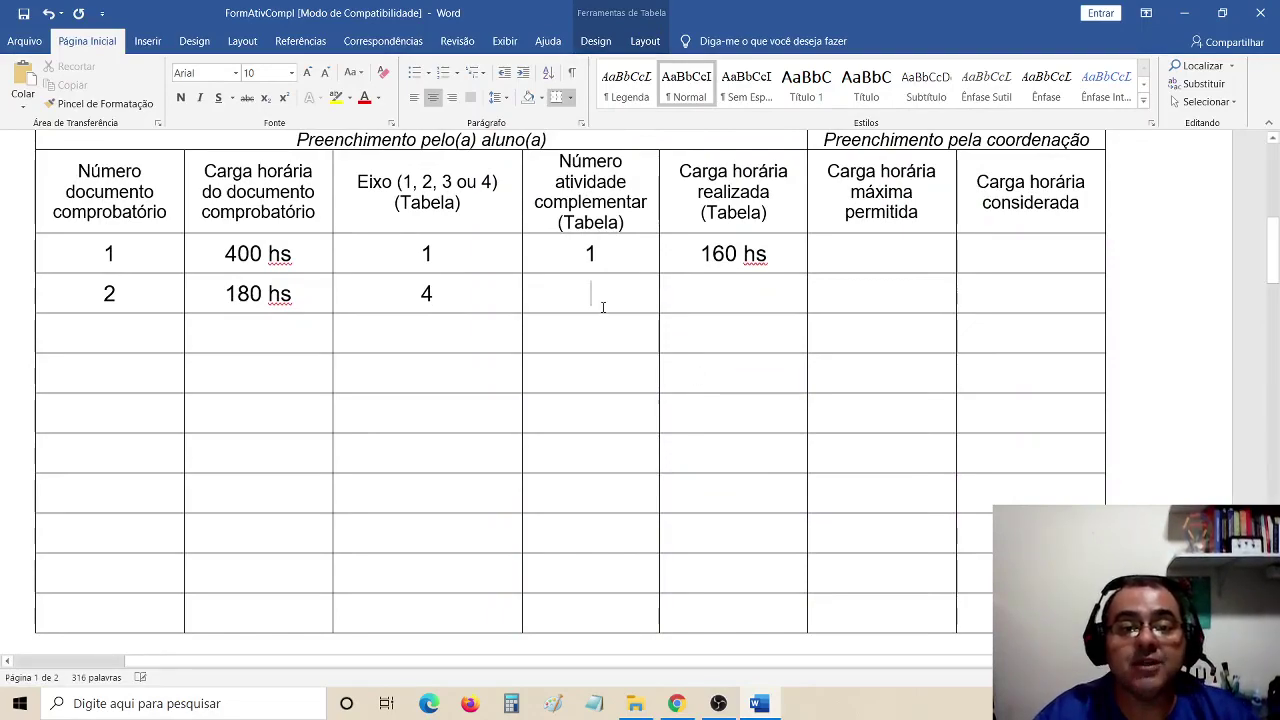
- Check the number of Estágio extracurricular in the activities table and enter activity 5 with 80 hs realizadas in the form's second row
scroll(600, 300, "down", 15)
scroll(602, 313, "down", 8)
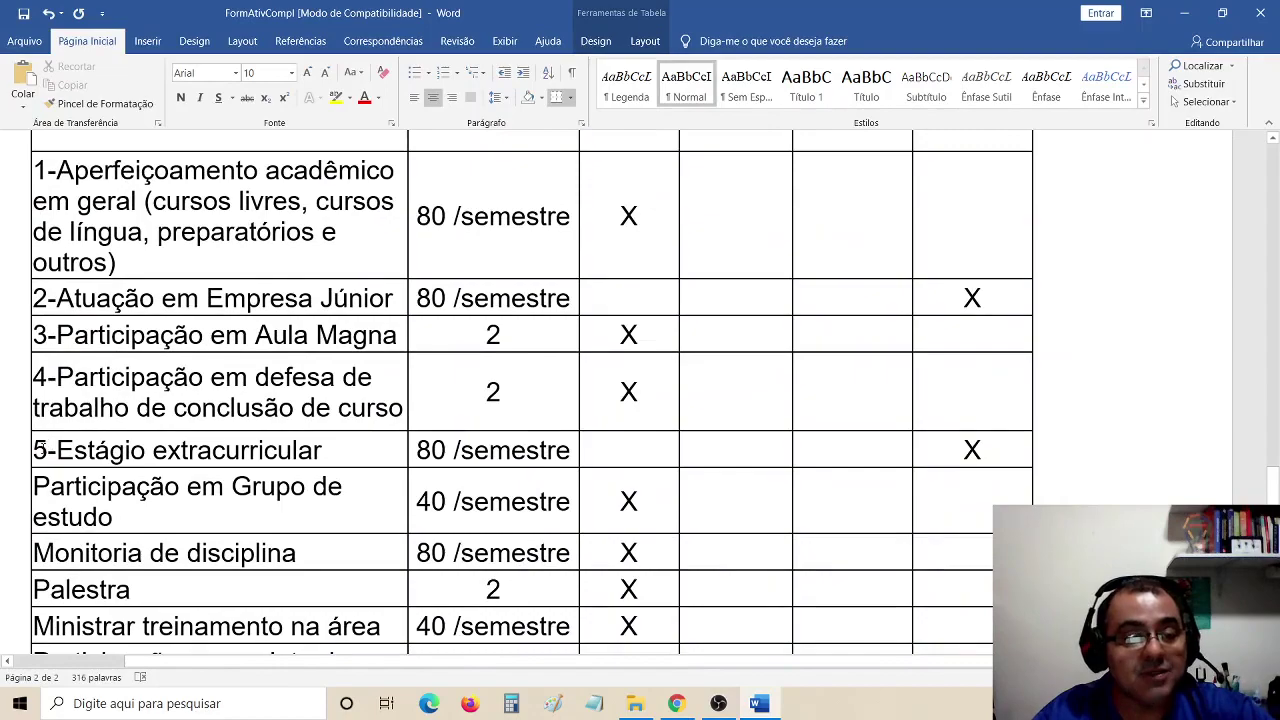
scroll(300, 400, "up", 20)
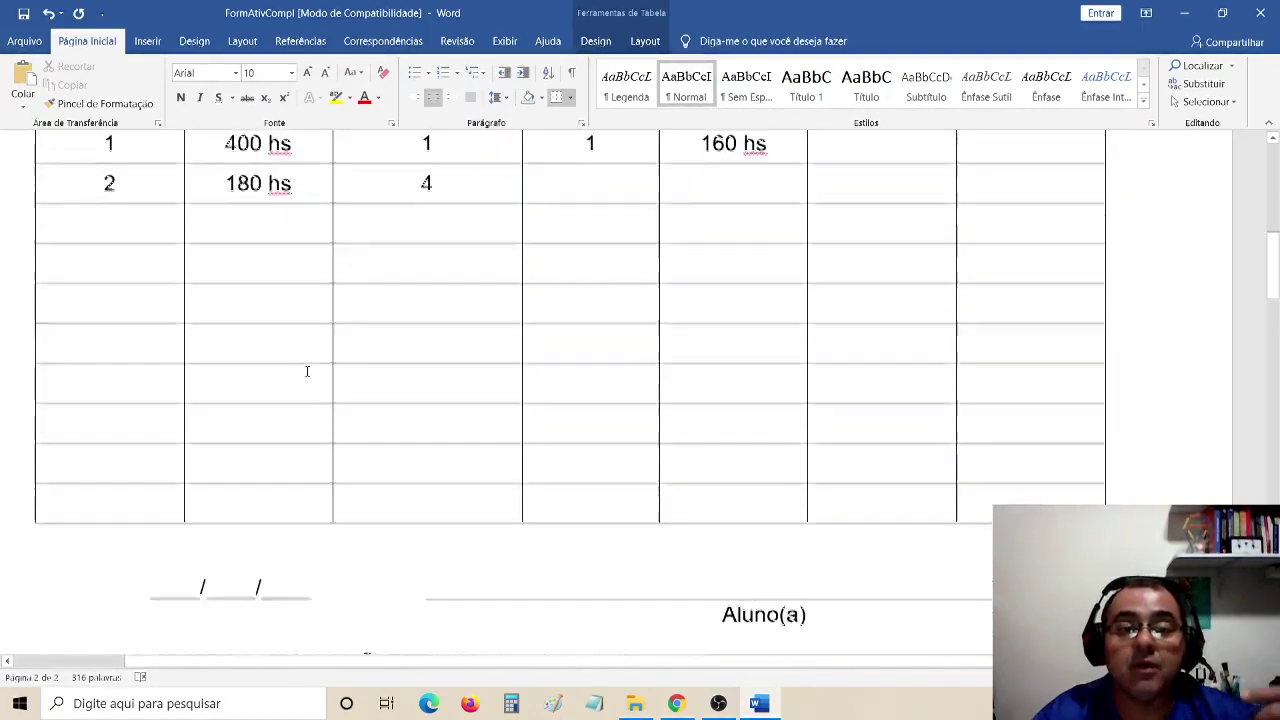
scroll(307, 371, "up", 3)
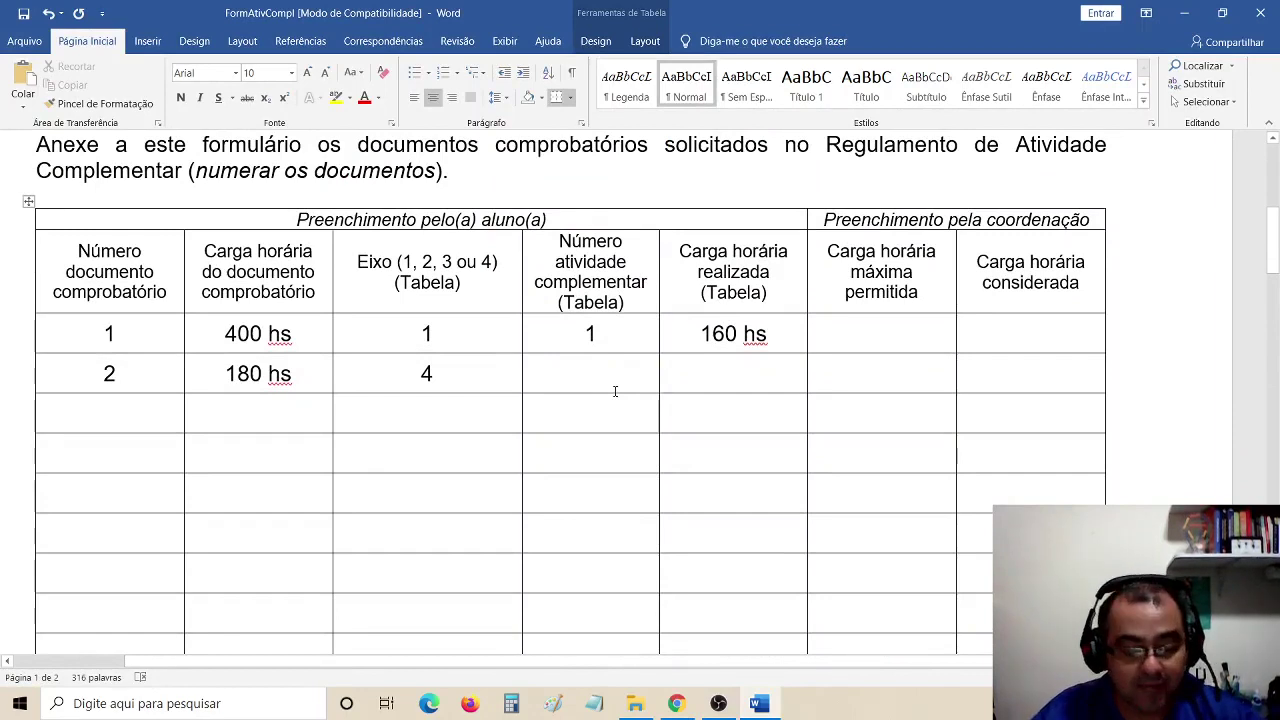
type("5")
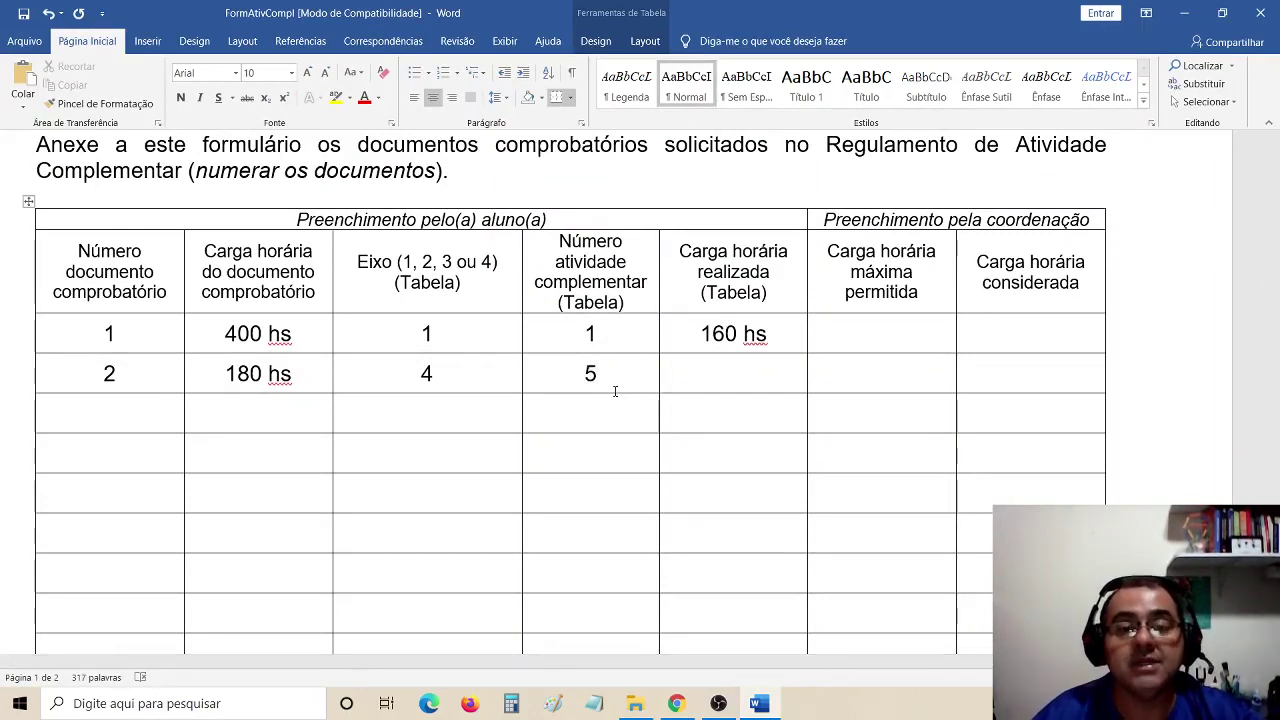
key("Tab")
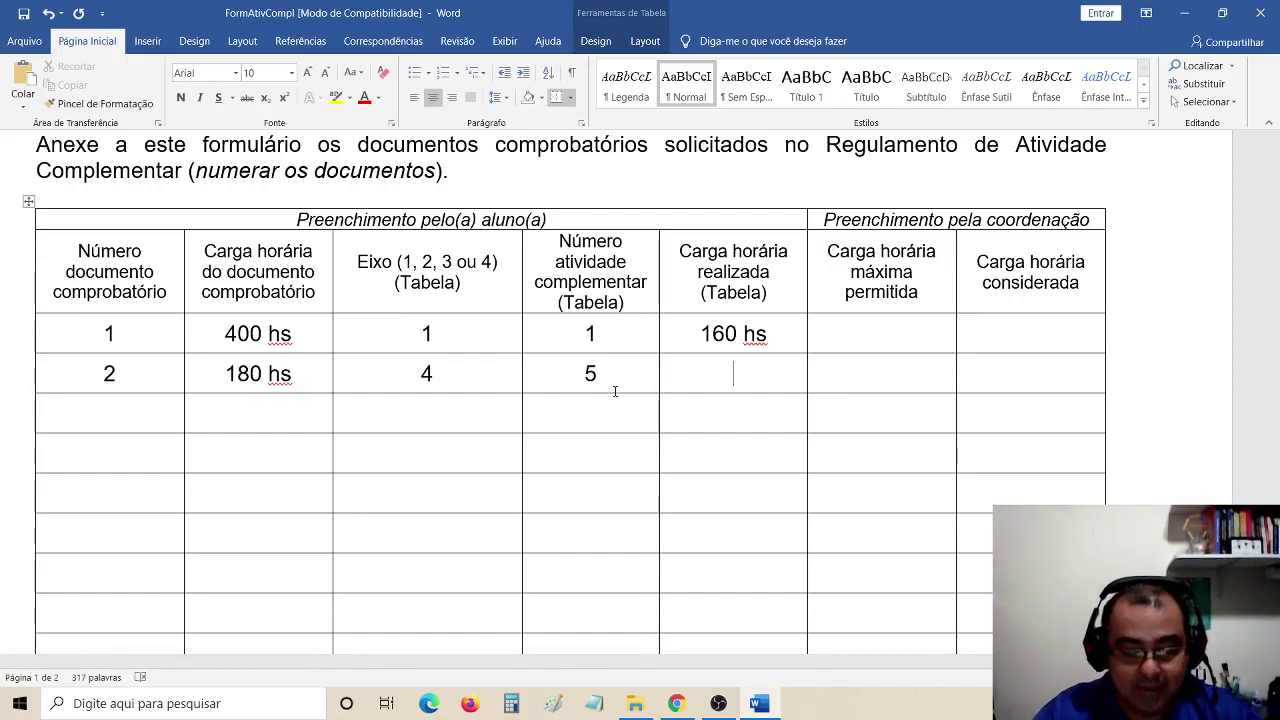
type("80 hs")
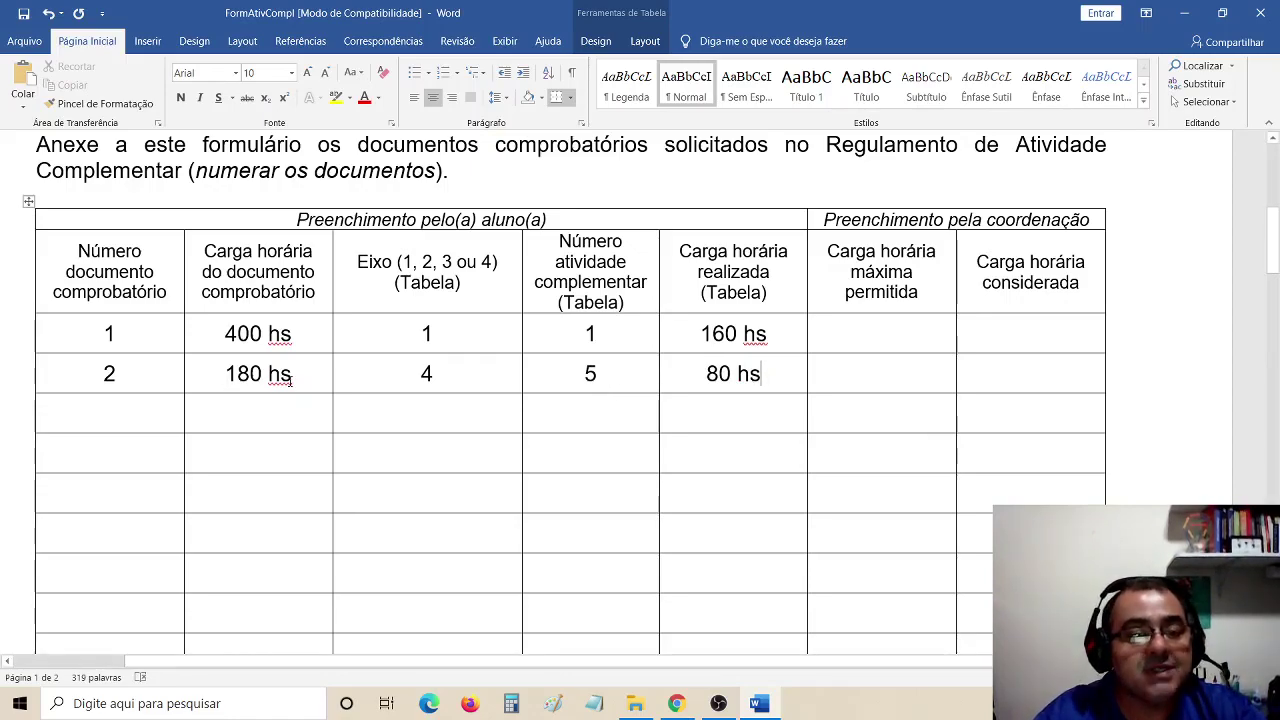
- Examine the hour limit per certificate for Estágio extracurricular and compare it with the Carga horária realizada entries in the form's first two rows
scroll(290, 380, "down", 20)
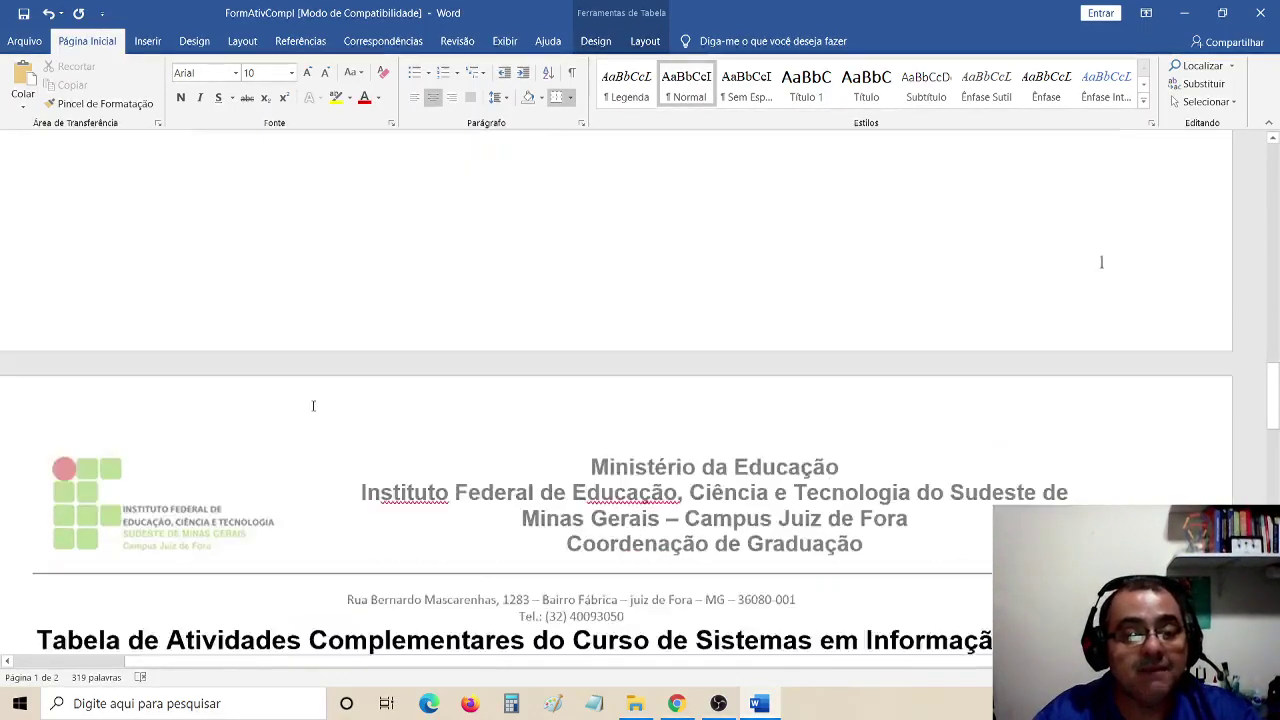
scroll(313, 405, "up", 3)
scroll(383, 270, "down", 8)
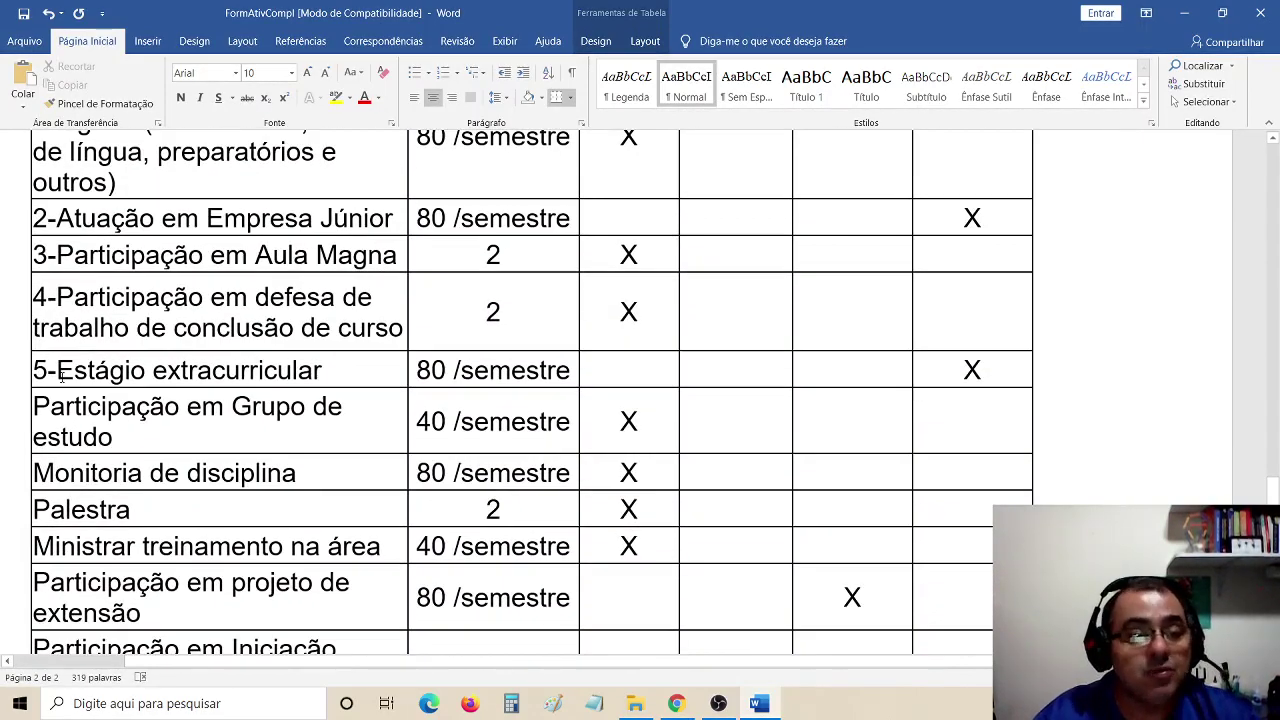
left_click_drag(60, 376, 320, 374)
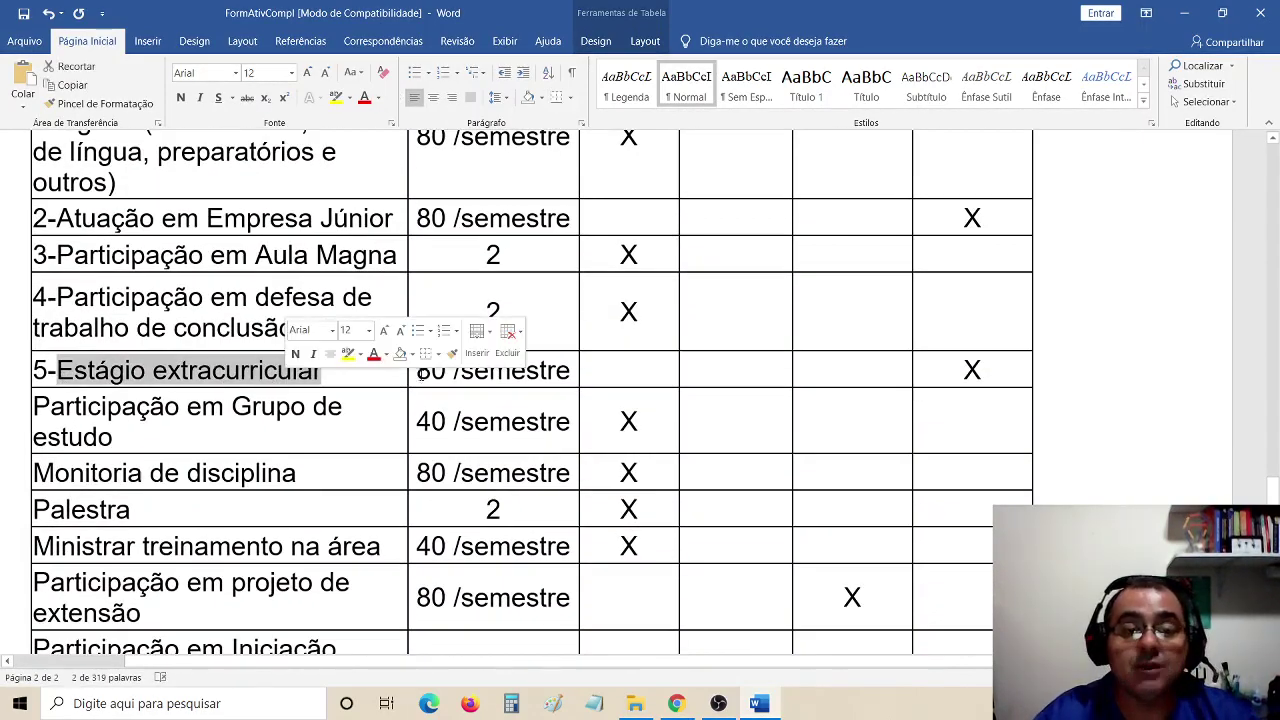
left_click_drag(418, 372, 572, 372)
scroll(545, 377, "up", 3)
scroll(545, 377, "up", 15)
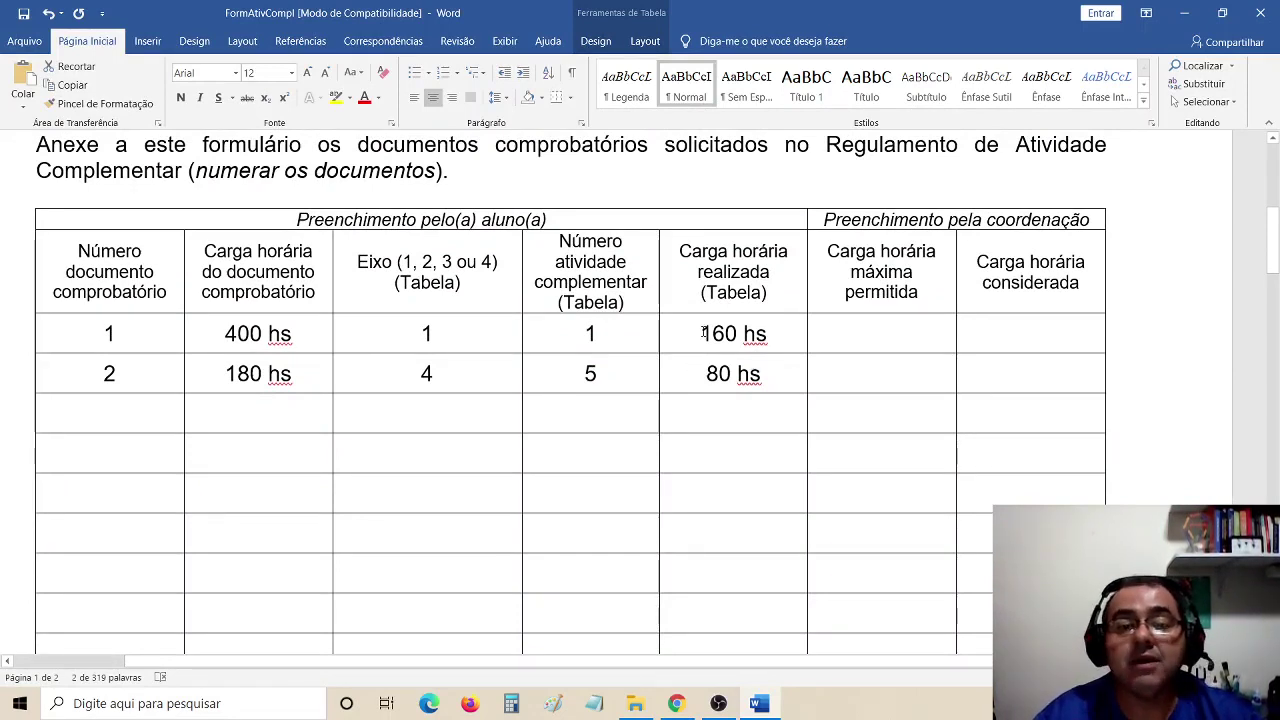
left_click_drag(704, 333, 704, 376)
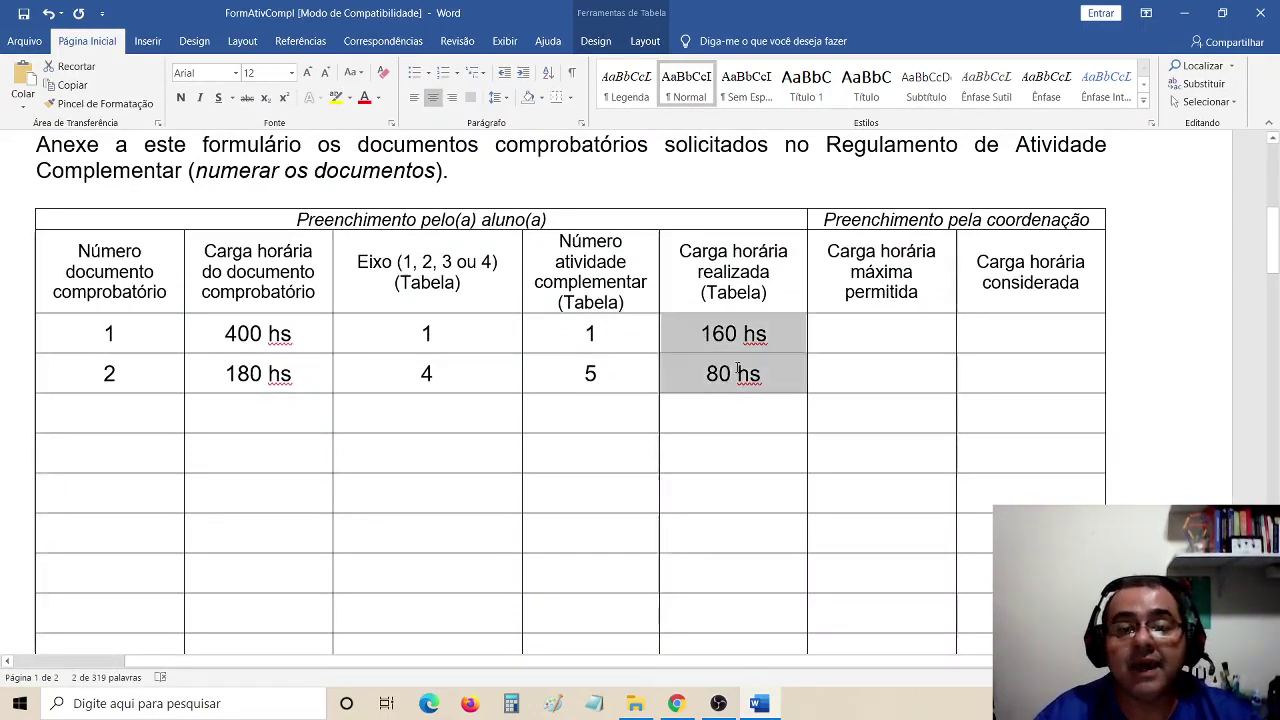
left_click(711, 424)
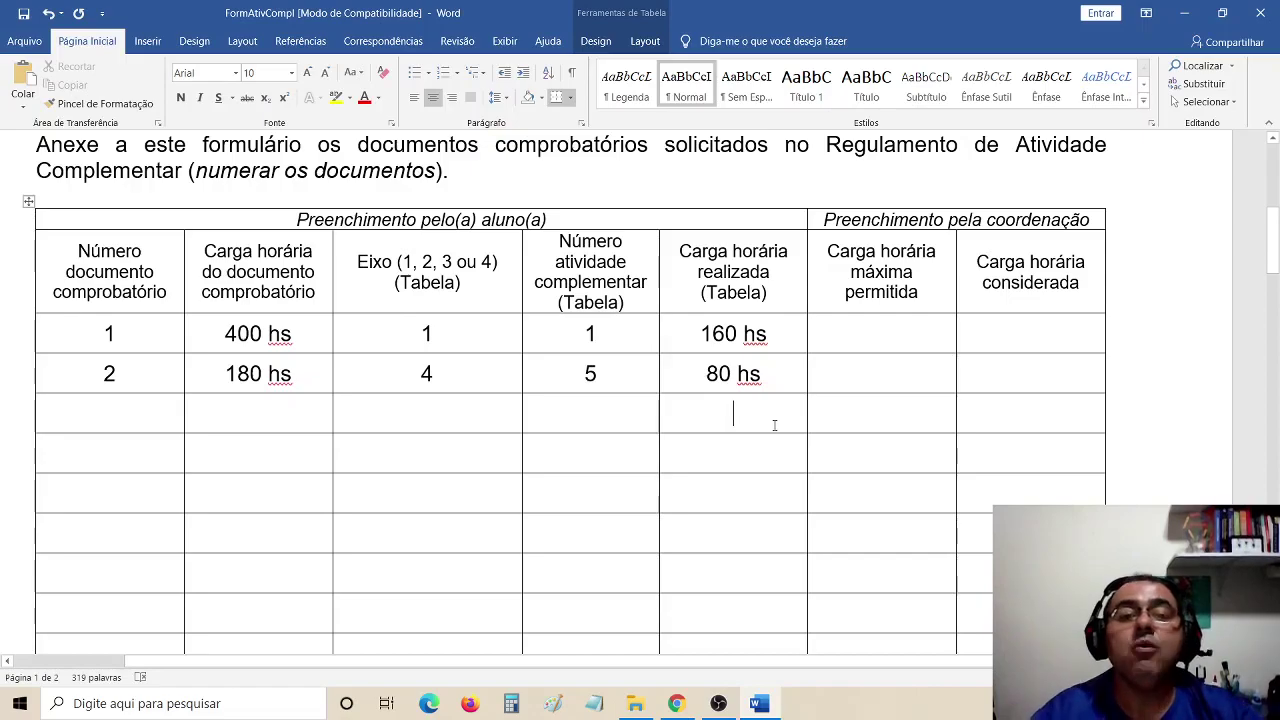
- Review the activities table and enter document number 3 with a Carga horária do documento comprobatório of 2 hs in the form's third row
scroll(774, 425, "down", 20)
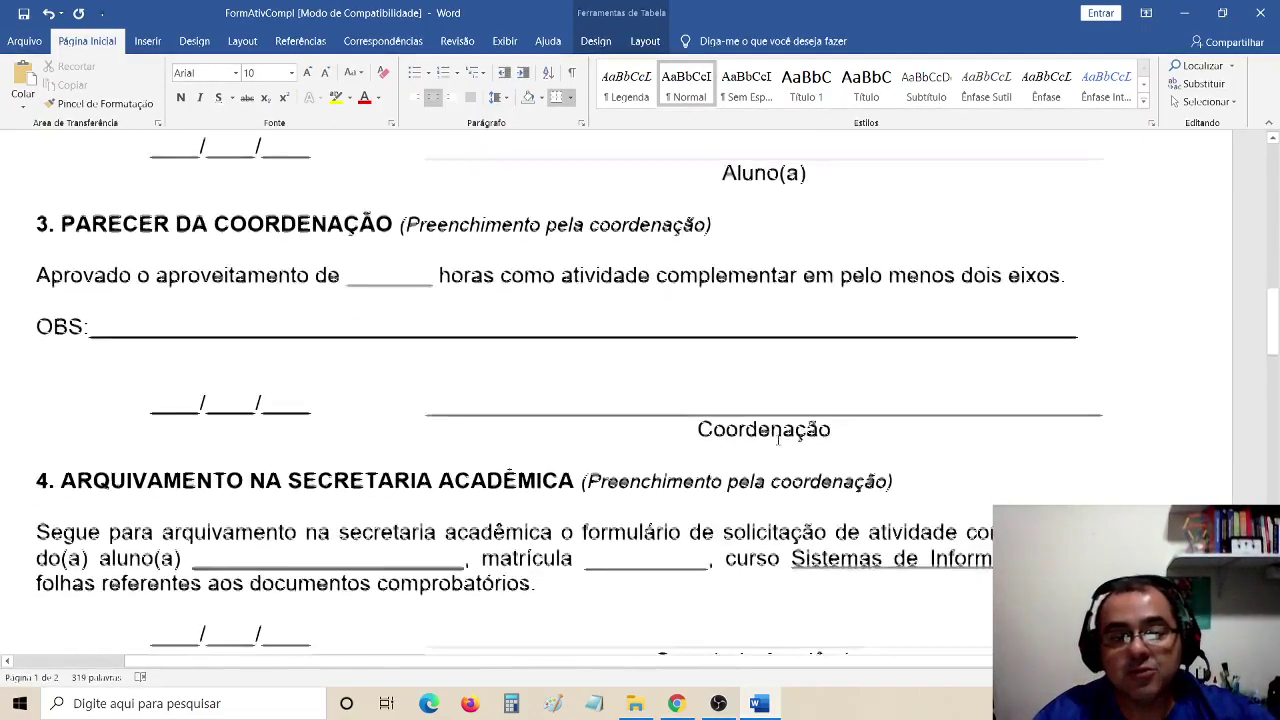
scroll(778, 440, "down", 6)
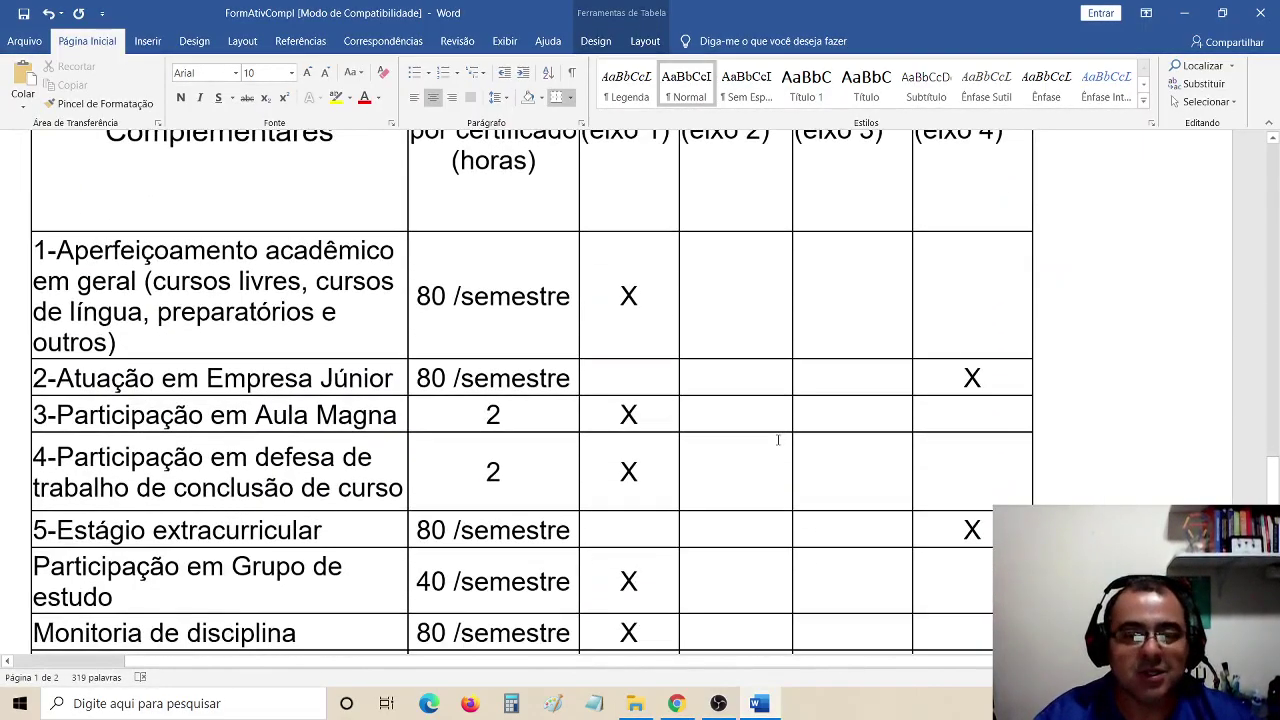
scroll(403, 426, "down", 2)
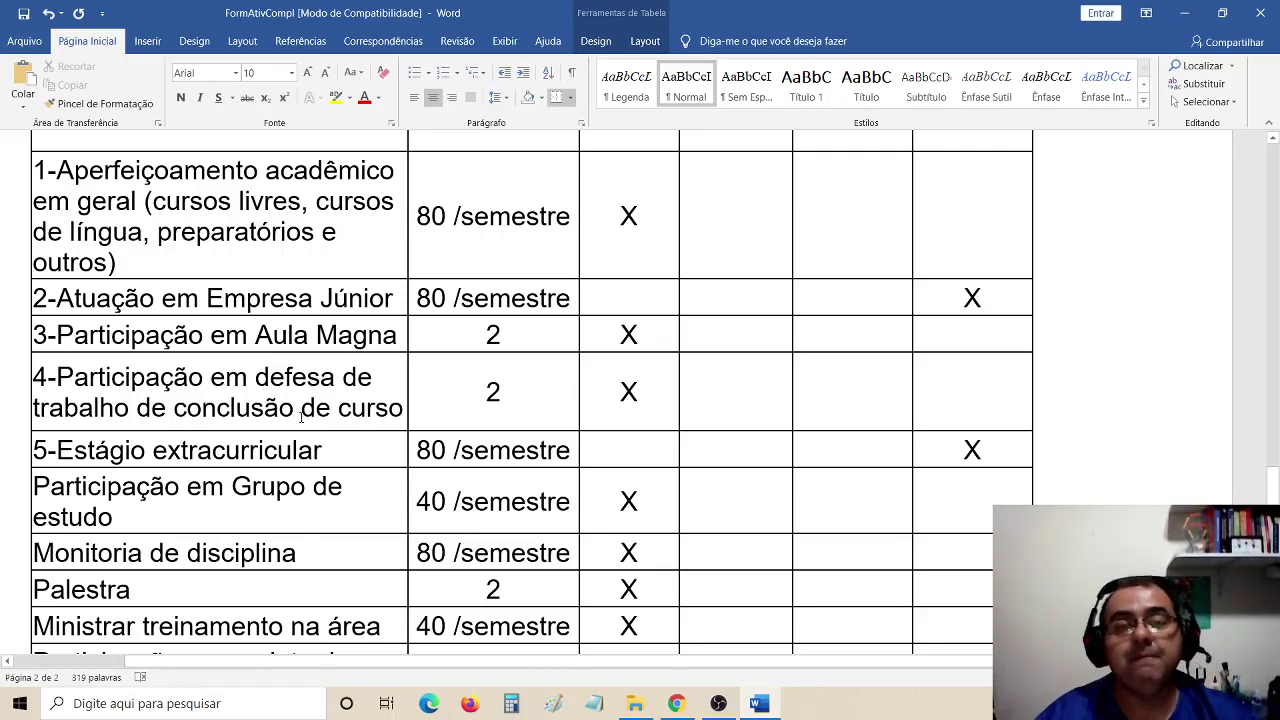
scroll(300, 418, "down", 3)
scroll(300, 418, "up", 5)
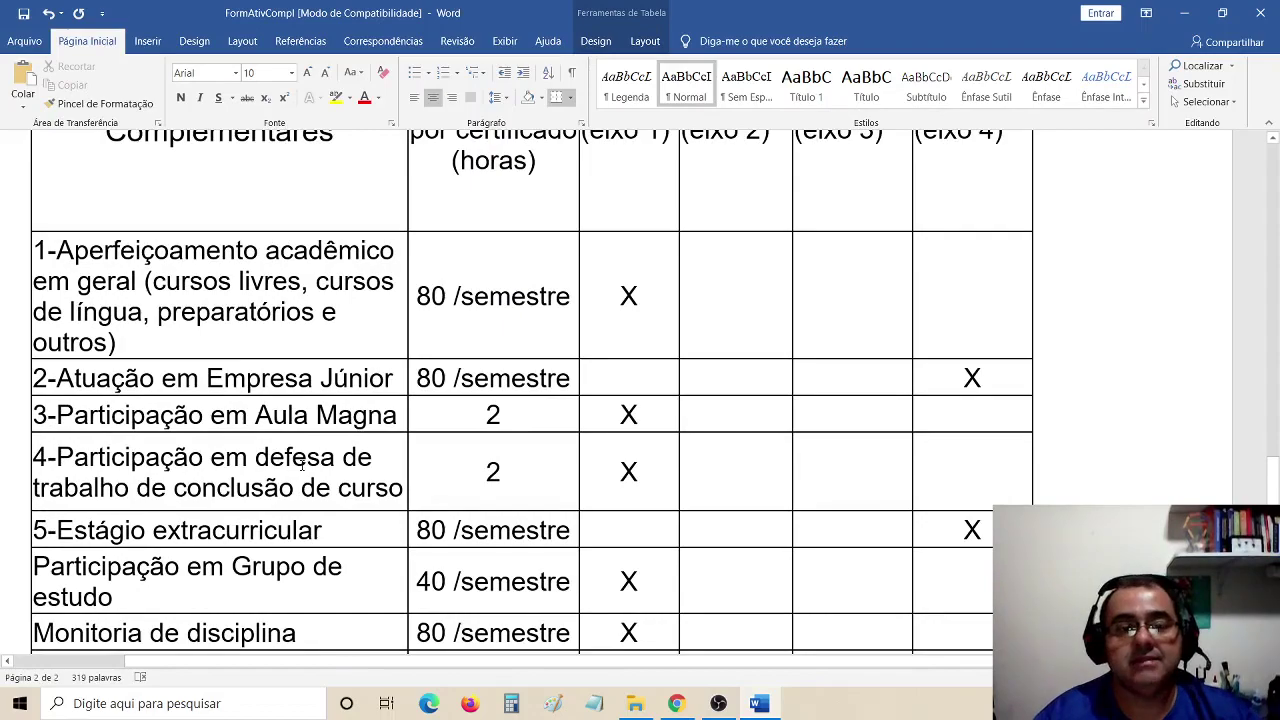
scroll(287, 461, "up", 20)
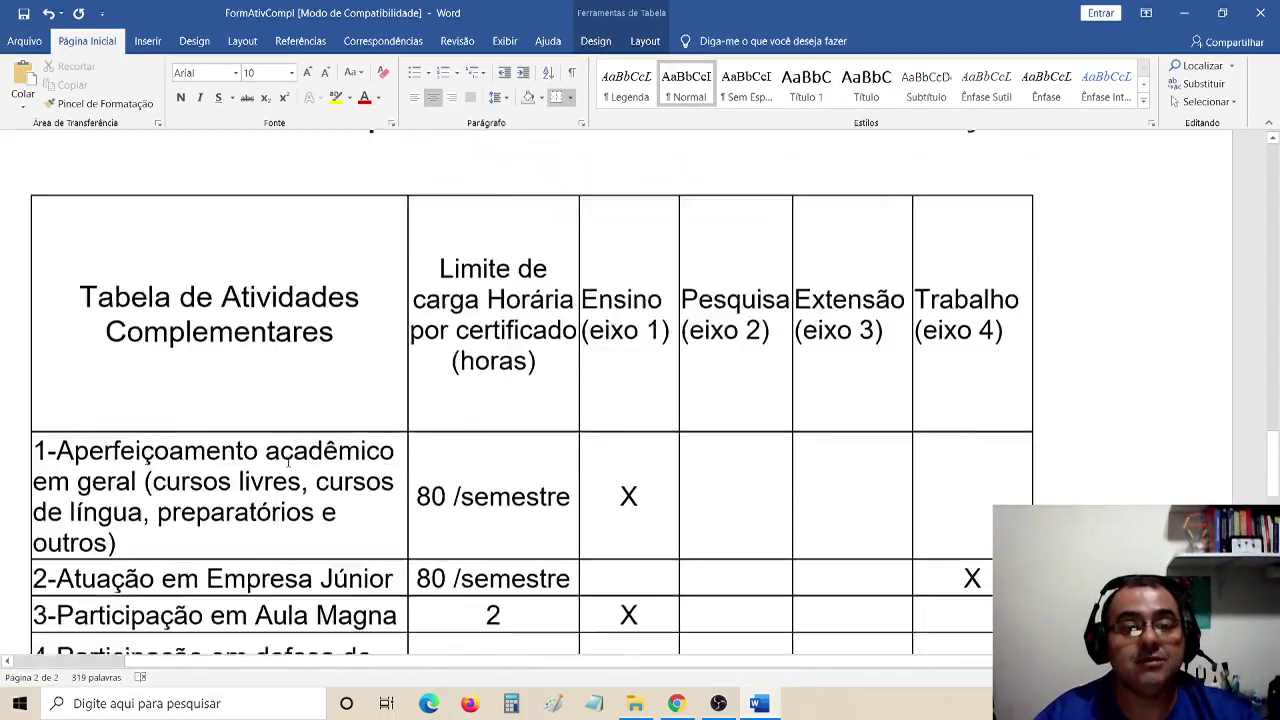
scroll(287, 461, "down", 4)
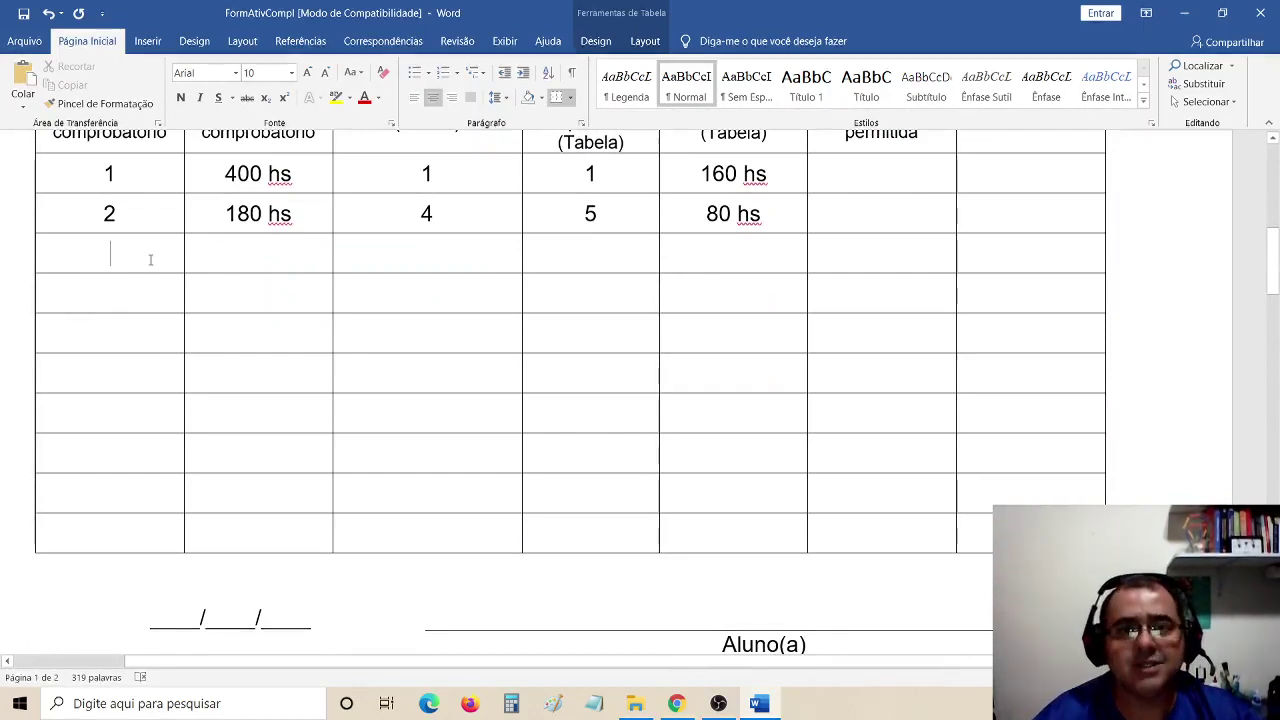
type("3")
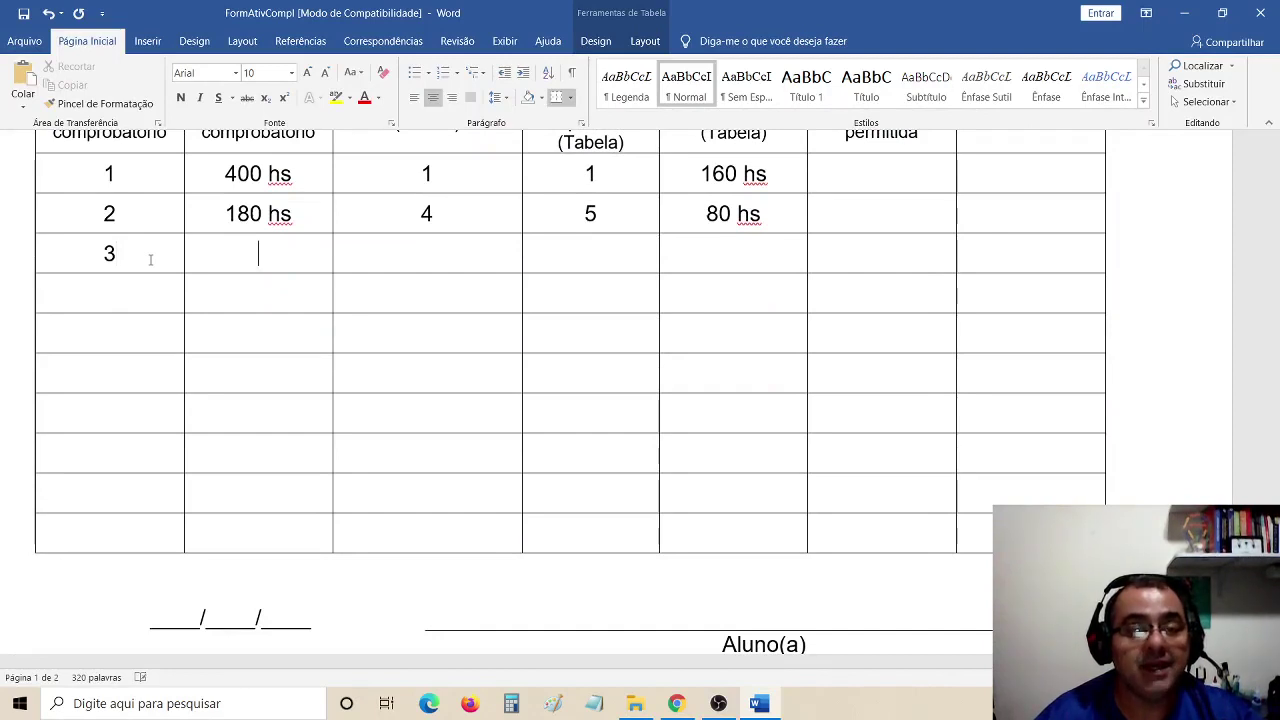
type("2")
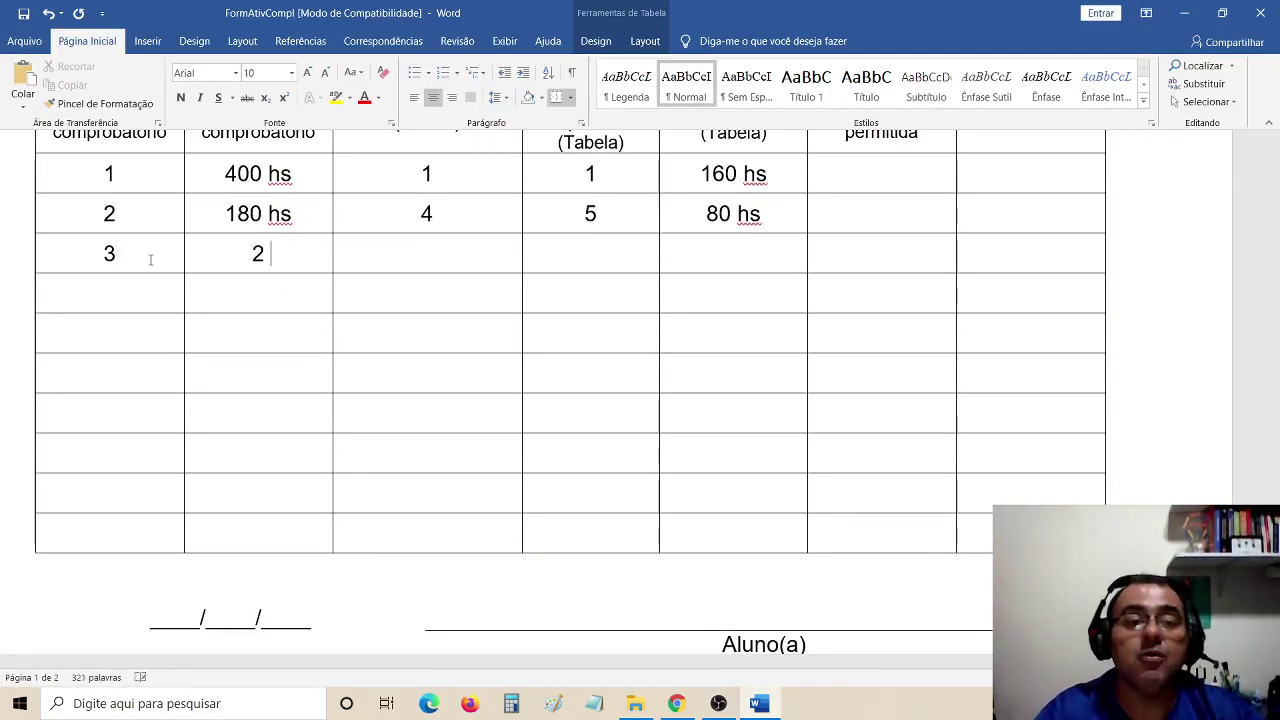
type(" hs")
key("Tab")
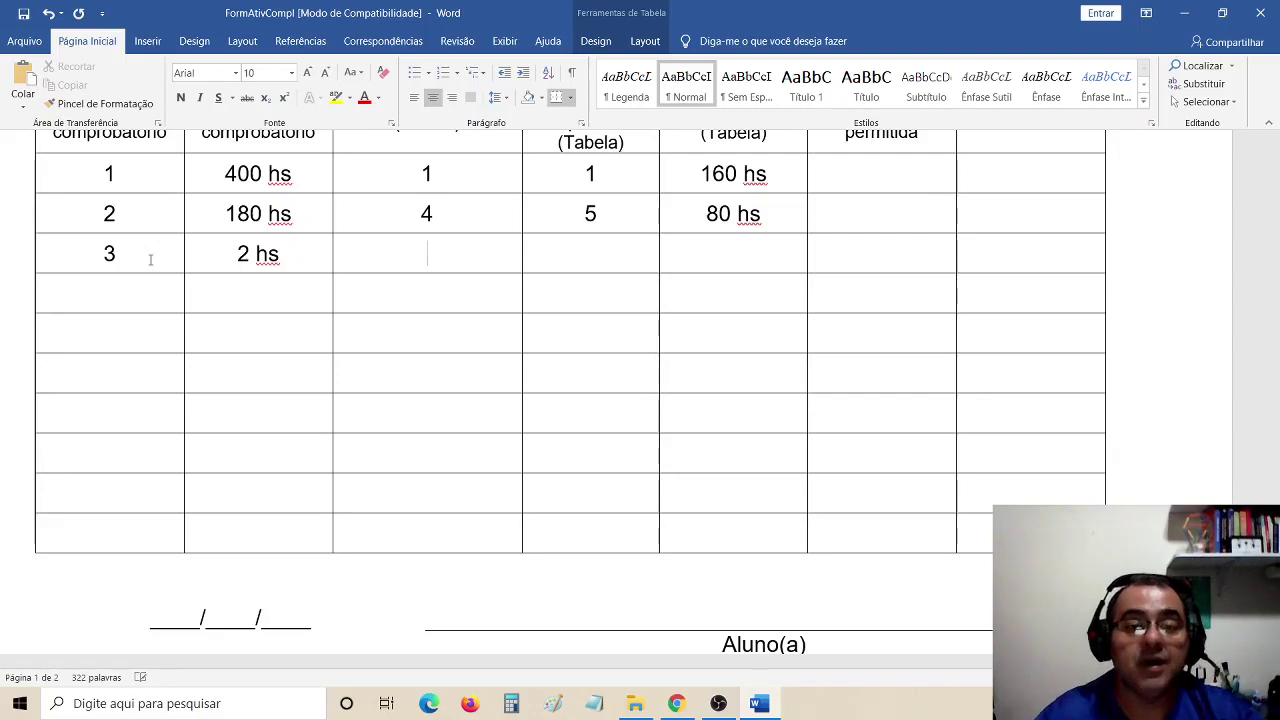
- Check the axis marked for Participação em defesa de trabalho de conclusão de curso and enter 1 as the Eixo in the form's third row
scroll(217, 374, "up", 1)
scroll(269, 383, "down", 10)
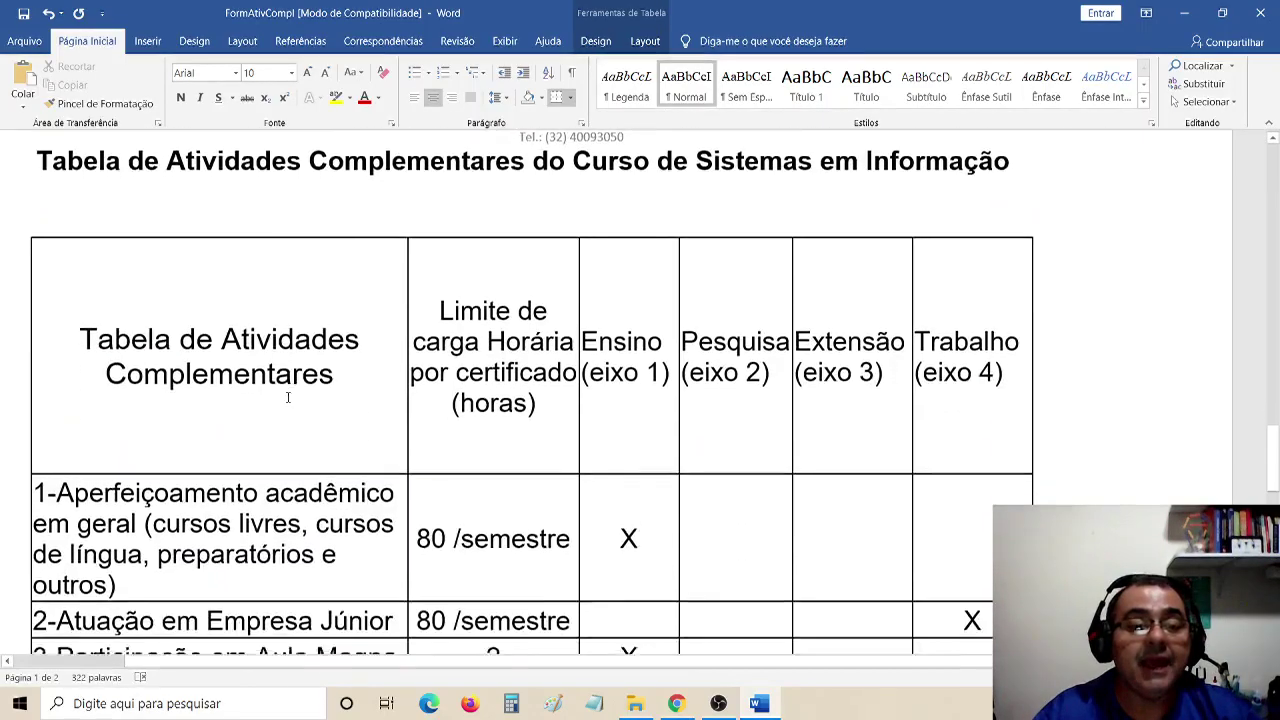
scroll(287, 397, "down", 5)
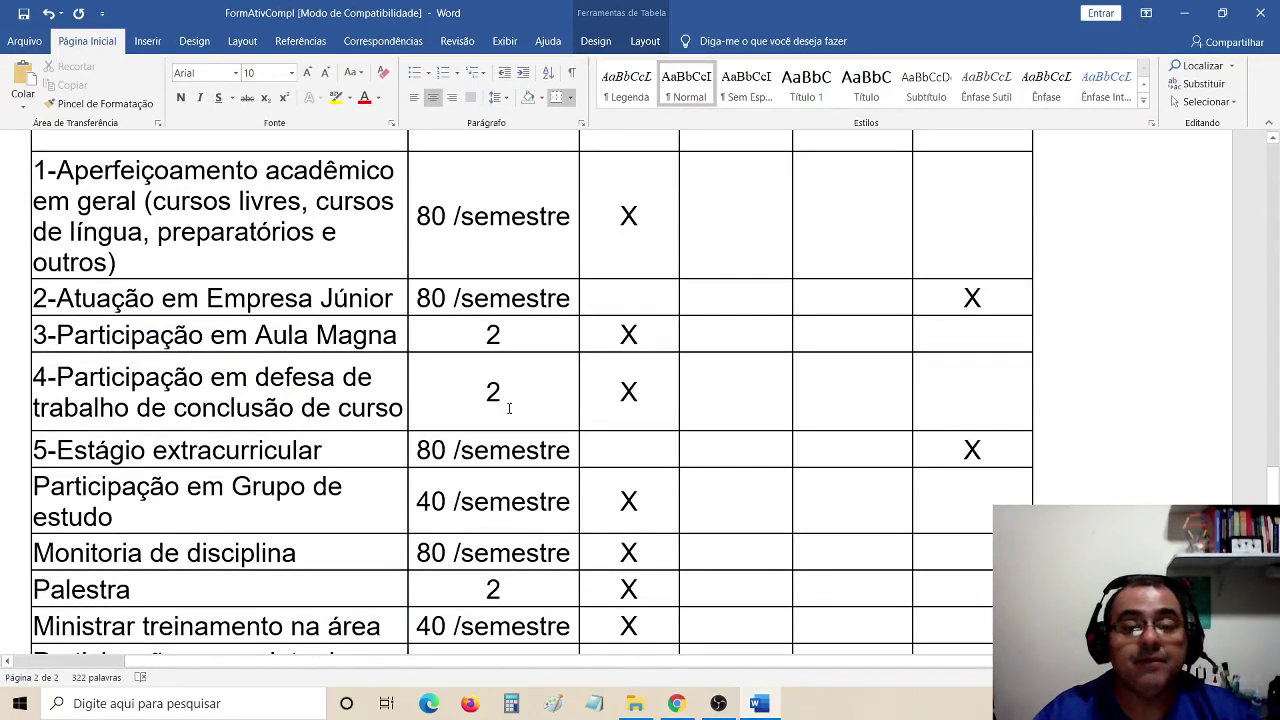
left_click_drag(643, 392, 591, 398)
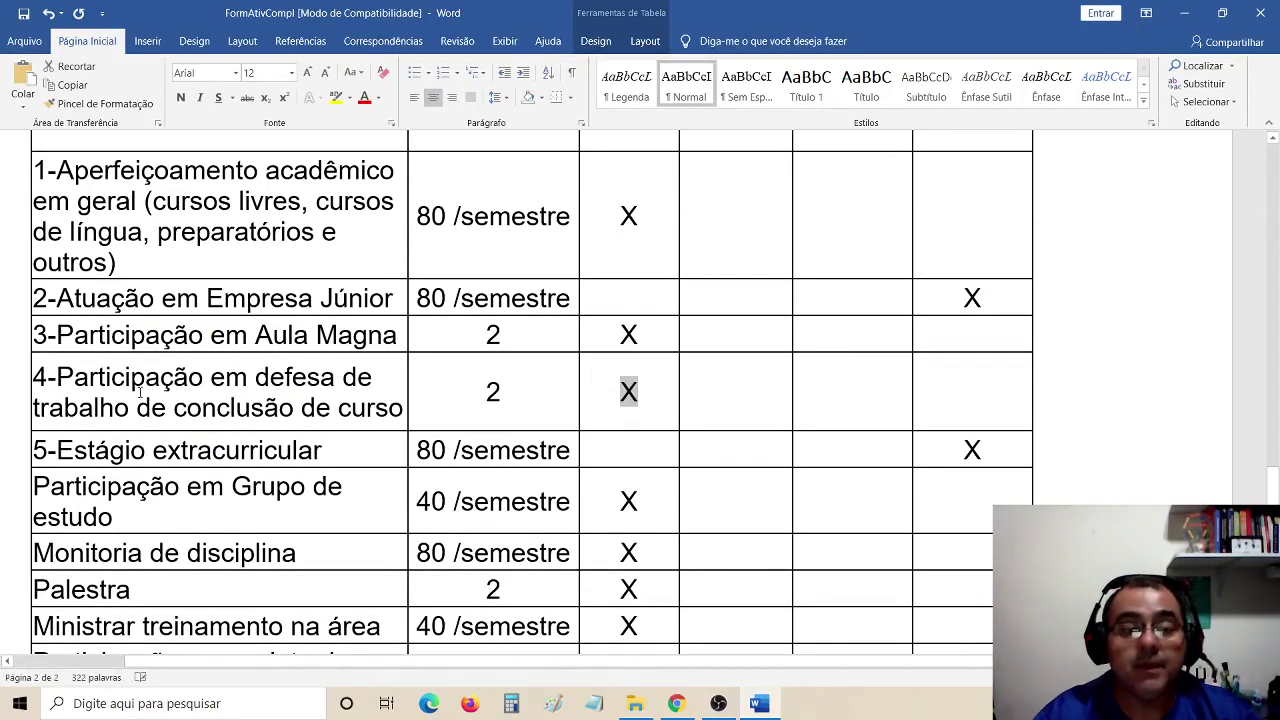
scroll(50, 392, "up", 10)
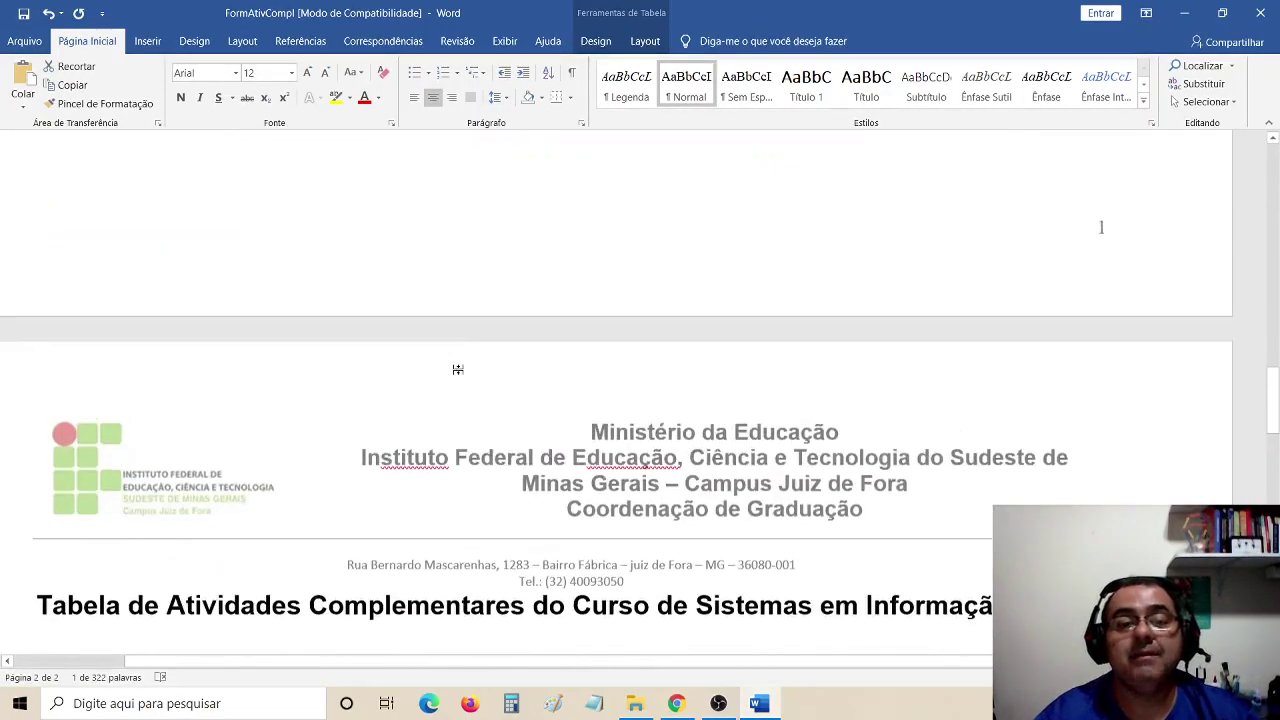
scroll(459, 370, "down", 15)
scroll(459, 370, "up", 5)
scroll(459, 370, "up", 6)
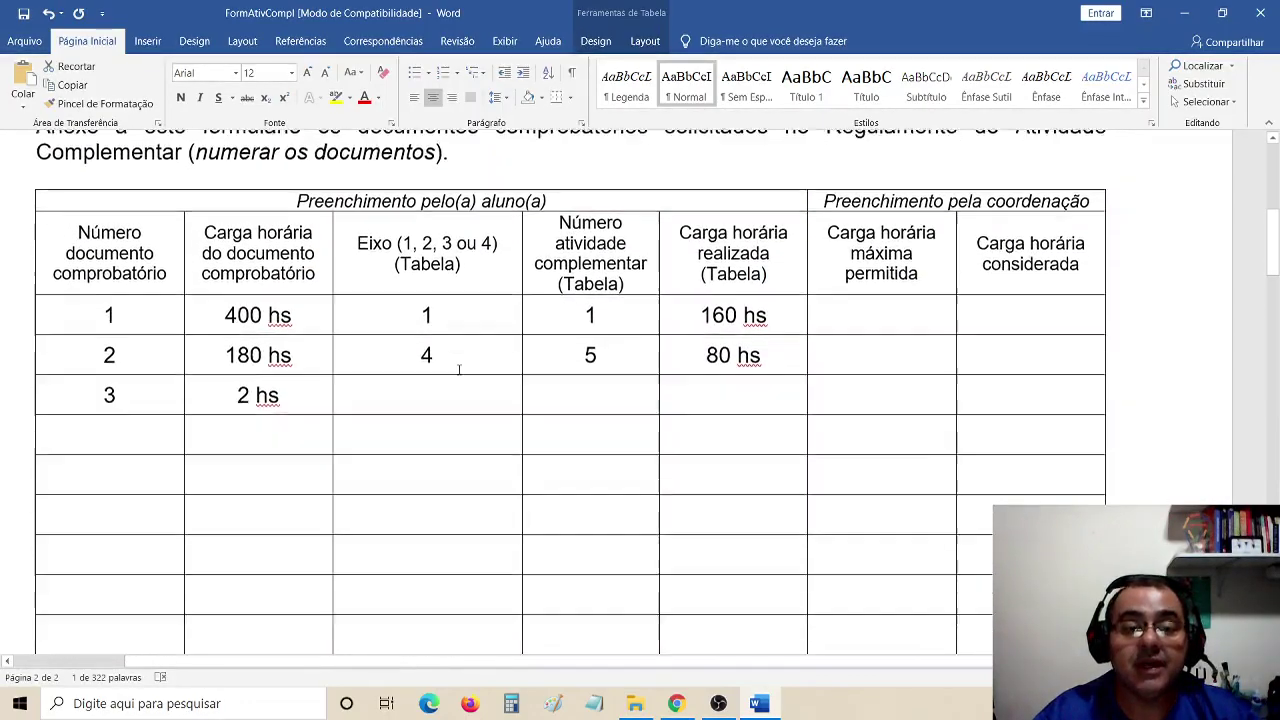
scroll(460, 375, "down", 1)
left_click(460, 378)
type("1")
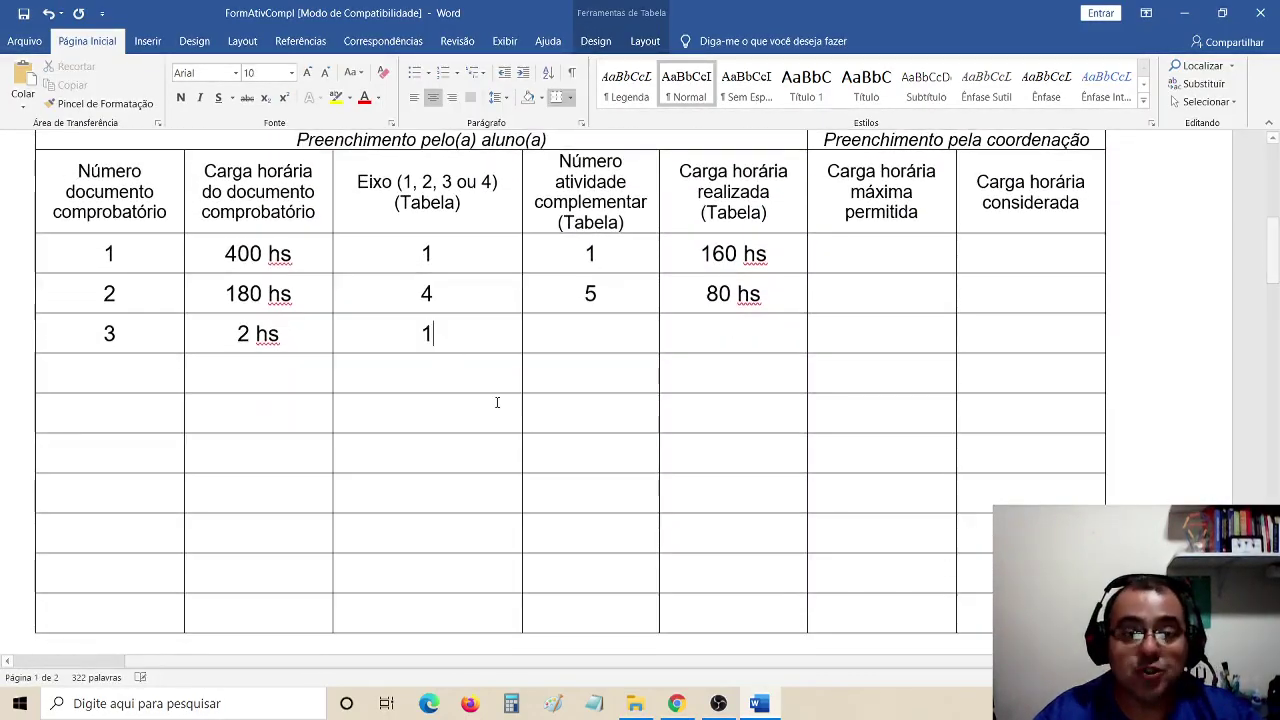
- Enter complementary activity number 4 and a Carga horária realizada of 2 hs in the form's third row
left_click(592, 342)
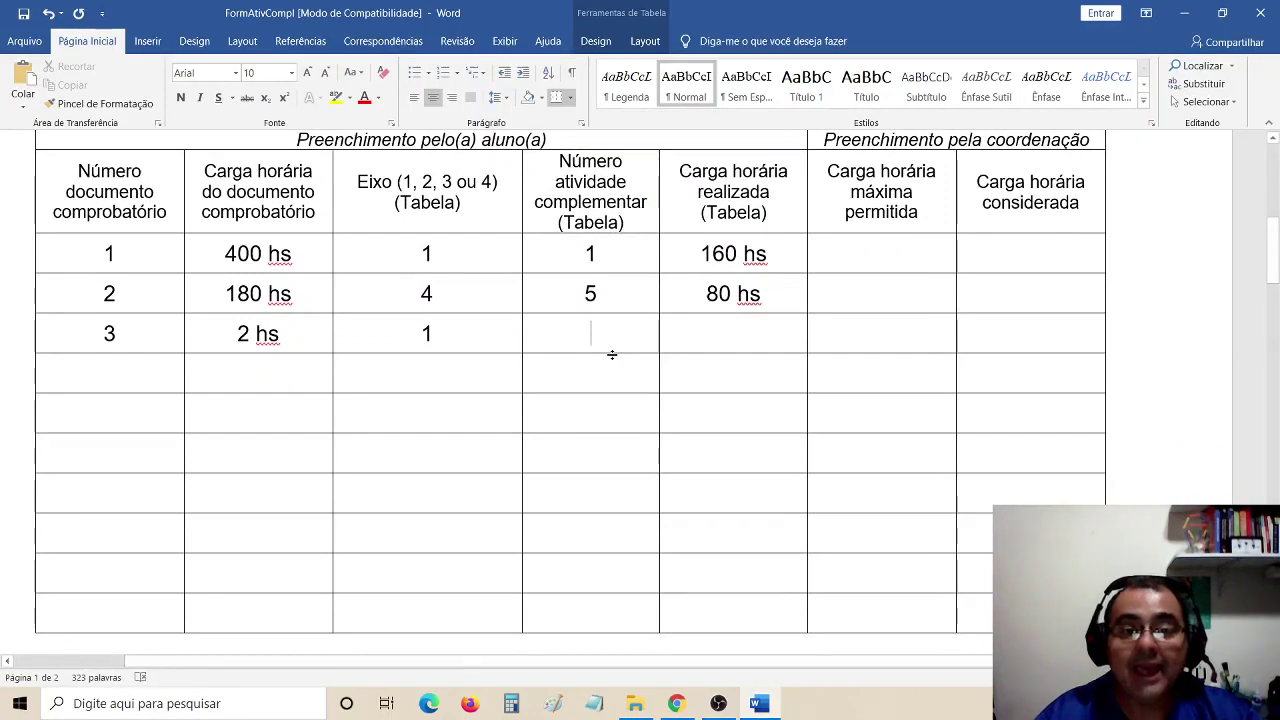
type("4")
left_click(734, 337)
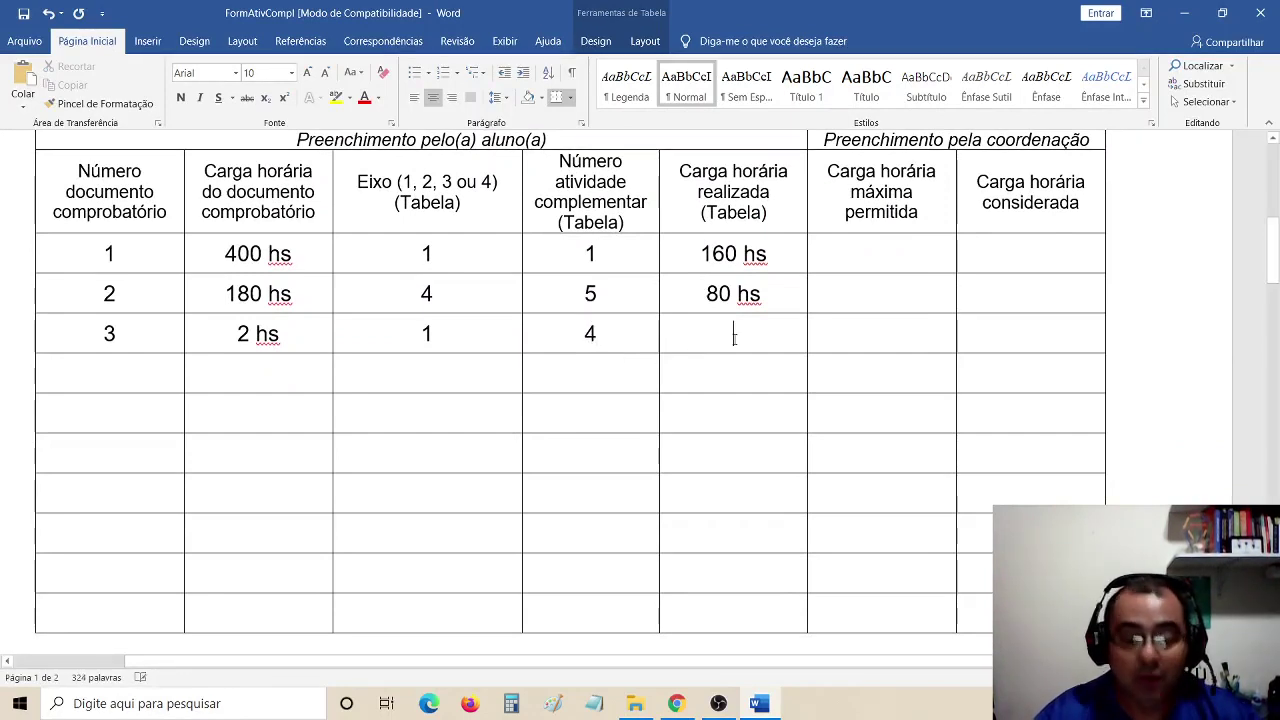
type("2 hs")
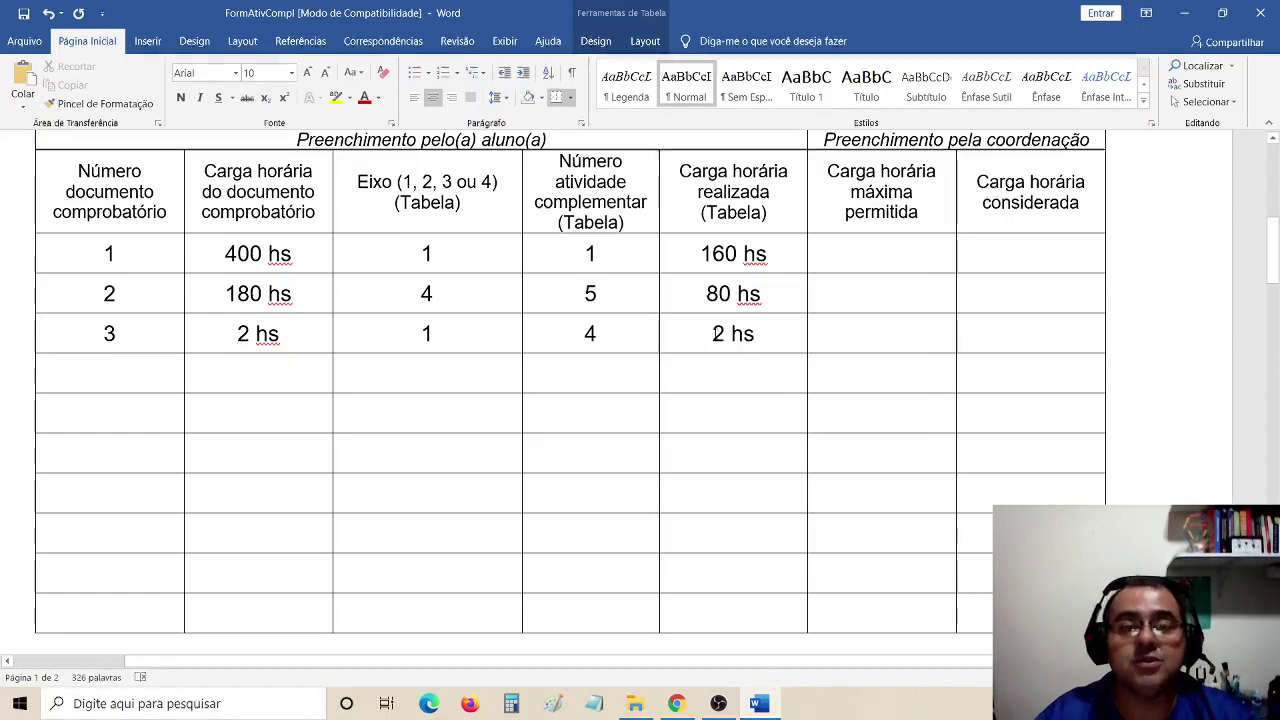
- Enter document number 4 in the form's fourth row and copy the third row's hours, axis, activity number and Carga horária realizada into it
left_click(110, 373)
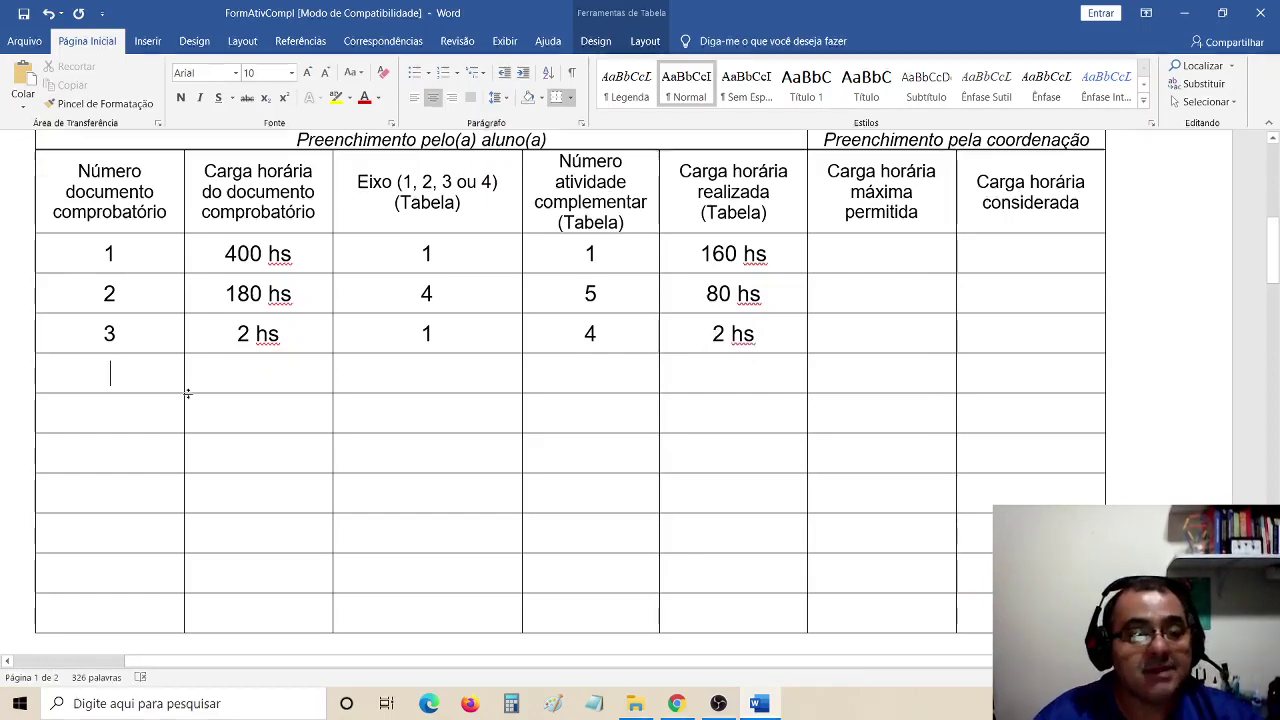
type("4")
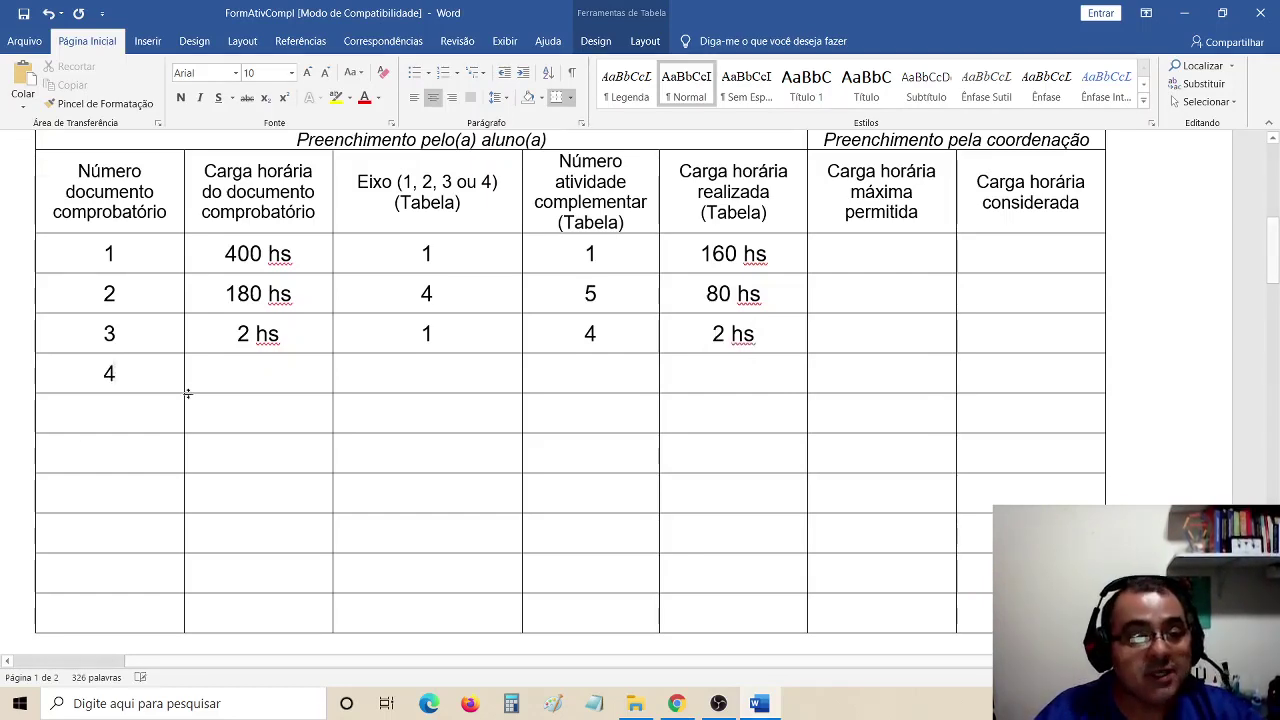
key("Tab")
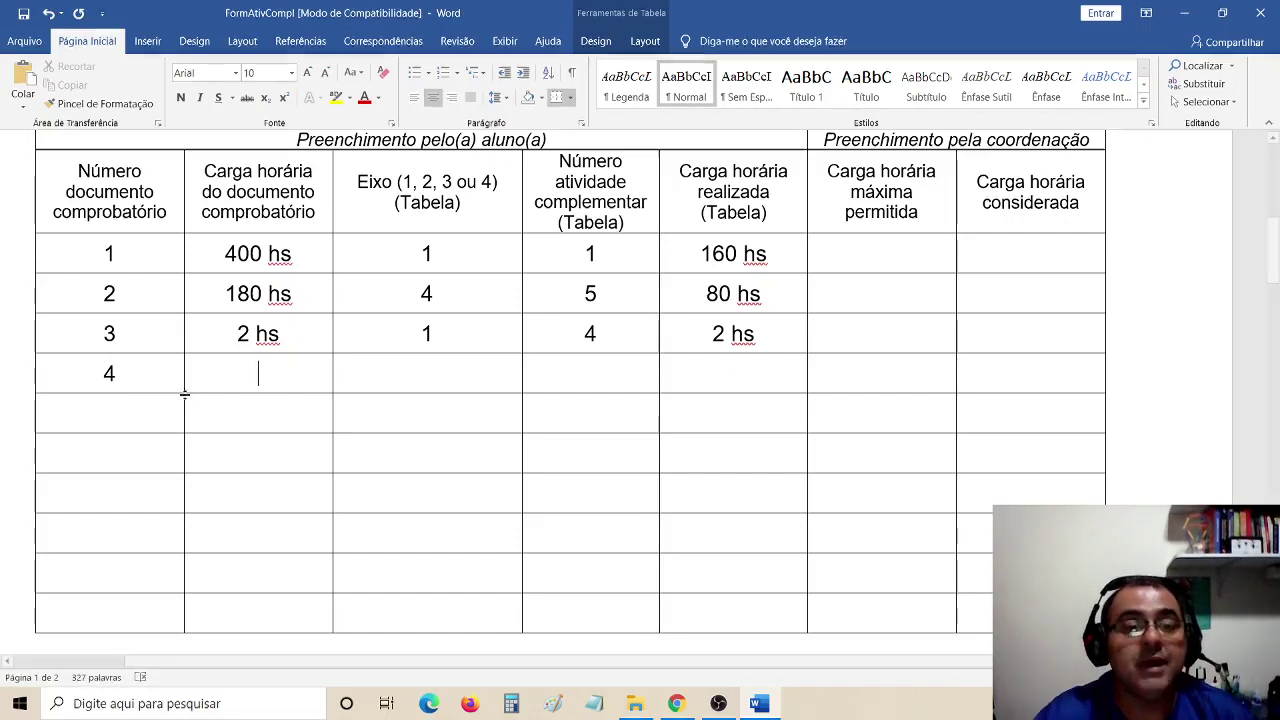
left_click_drag(231, 335, 680, 343)
key("ctrl+c")
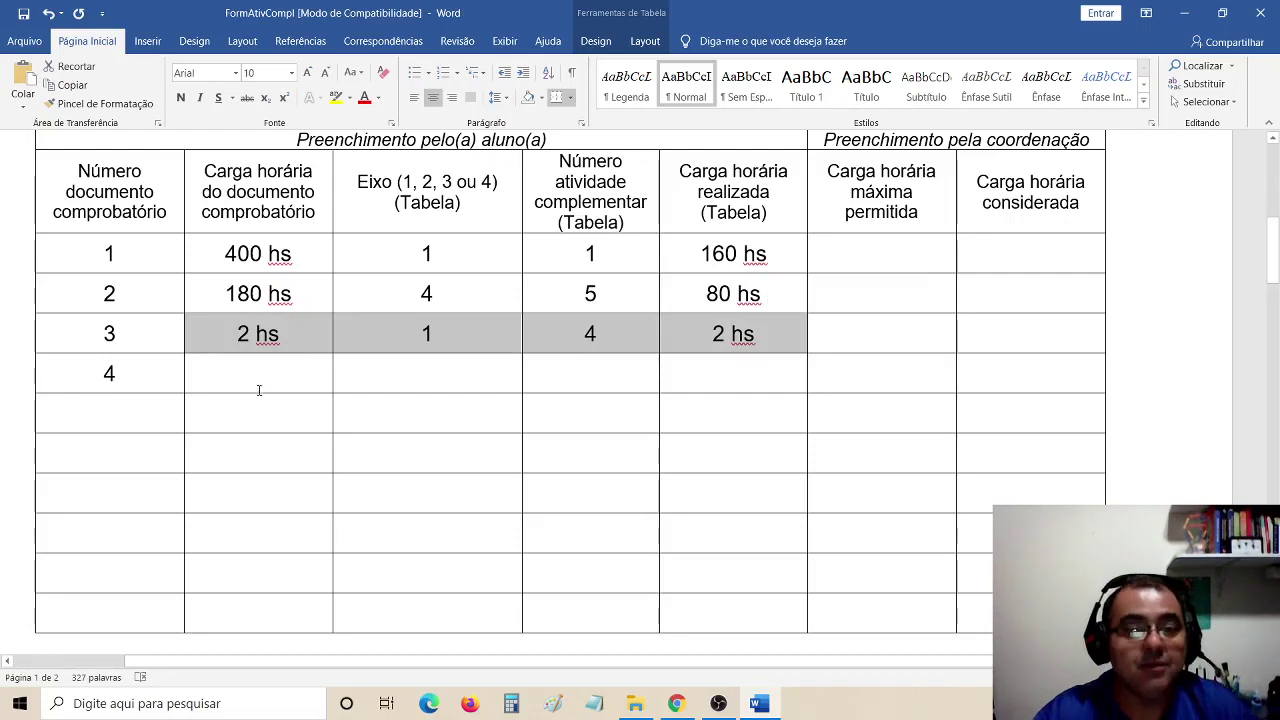
left_click(258, 383)
key("ctrl+v")
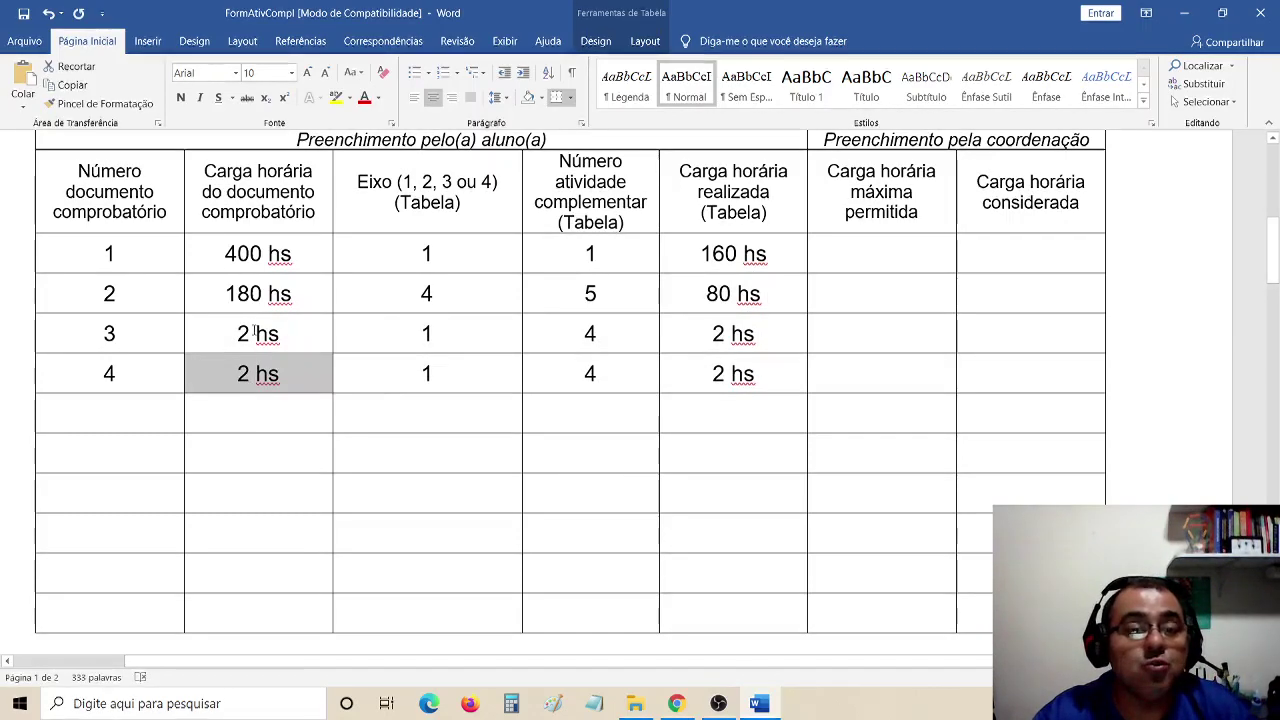
- Check the hours, axis, activity number and Carga horária realizada entered in the form's third and fourth rows
left_click(264, 335)
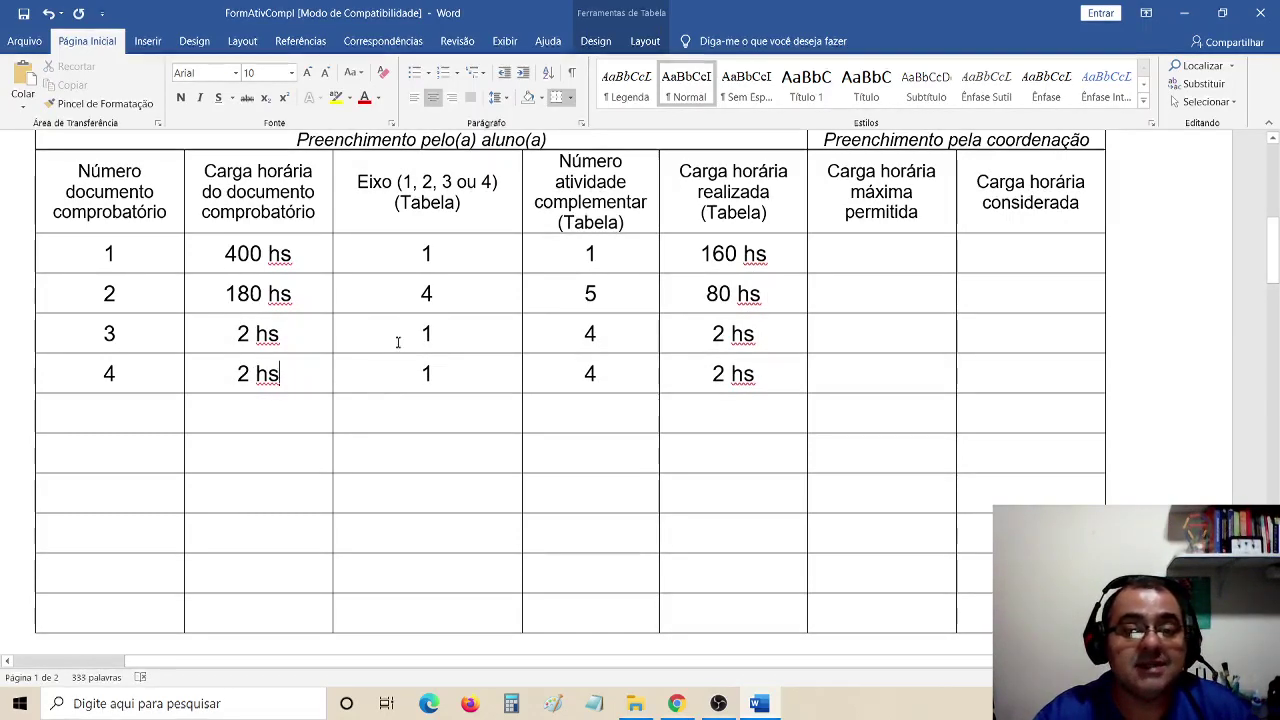
left_click(421, 373)
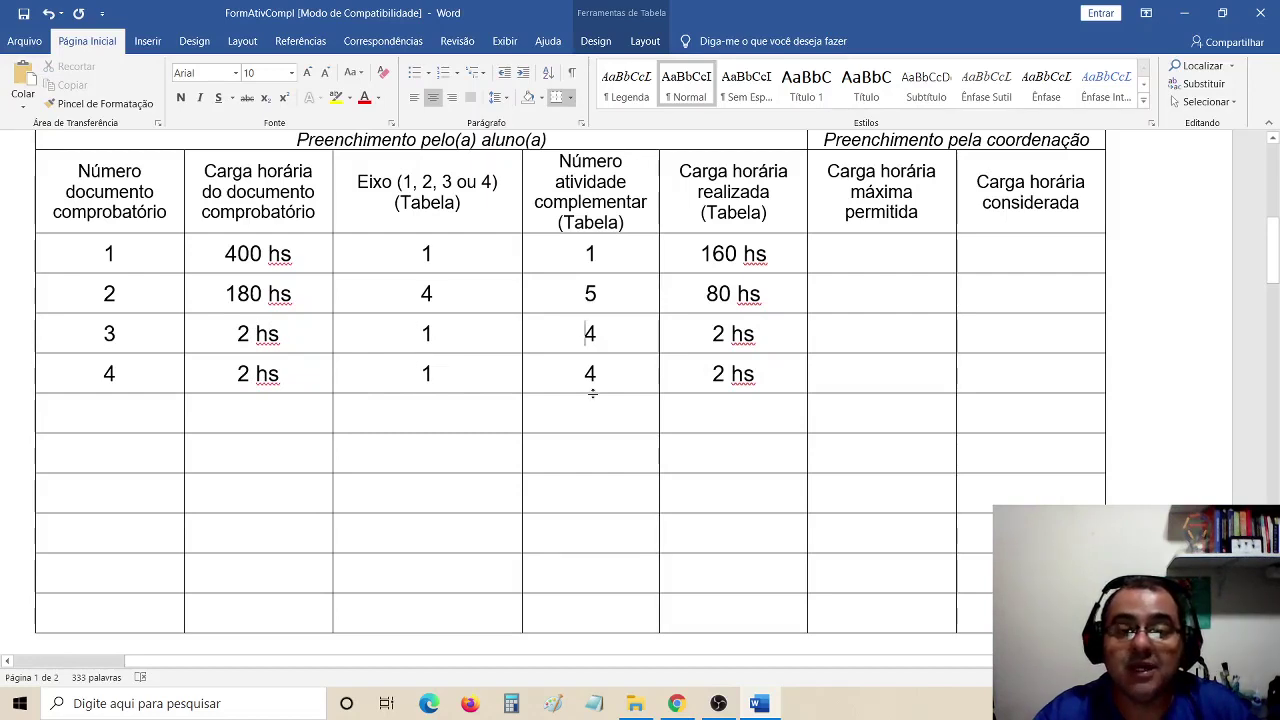
left_click(729, 373)
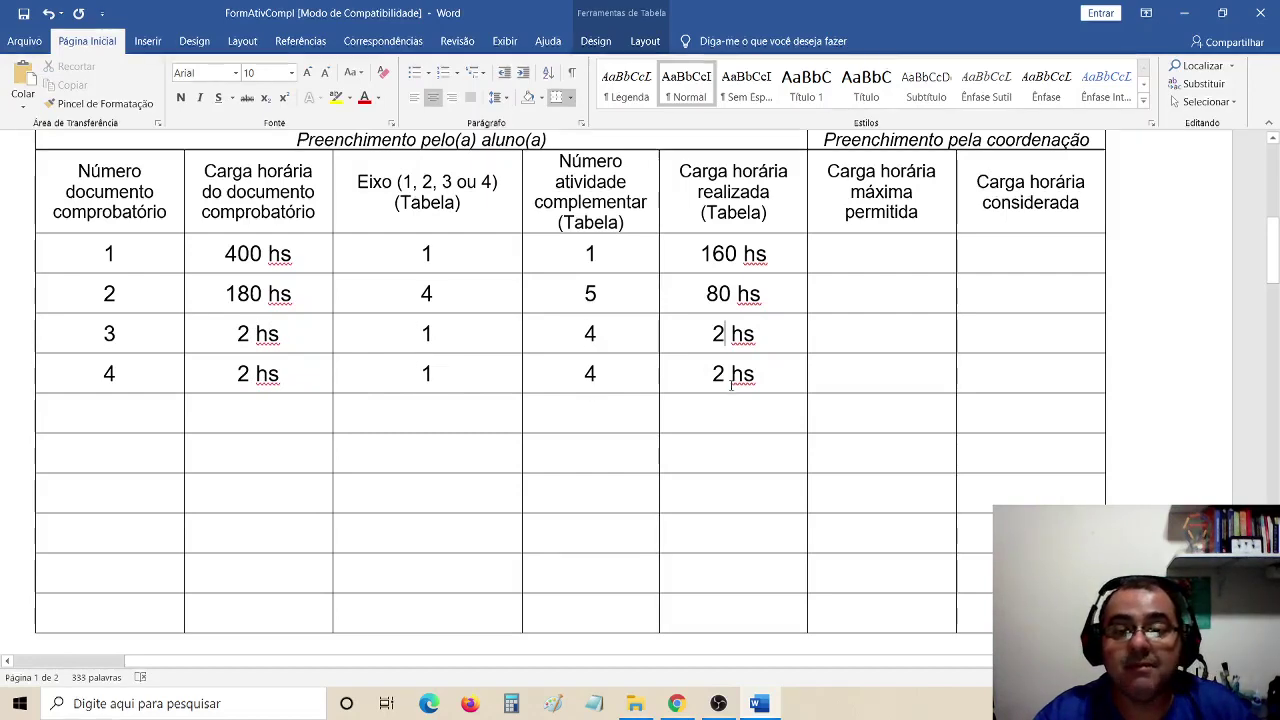
left_click(846, 380)
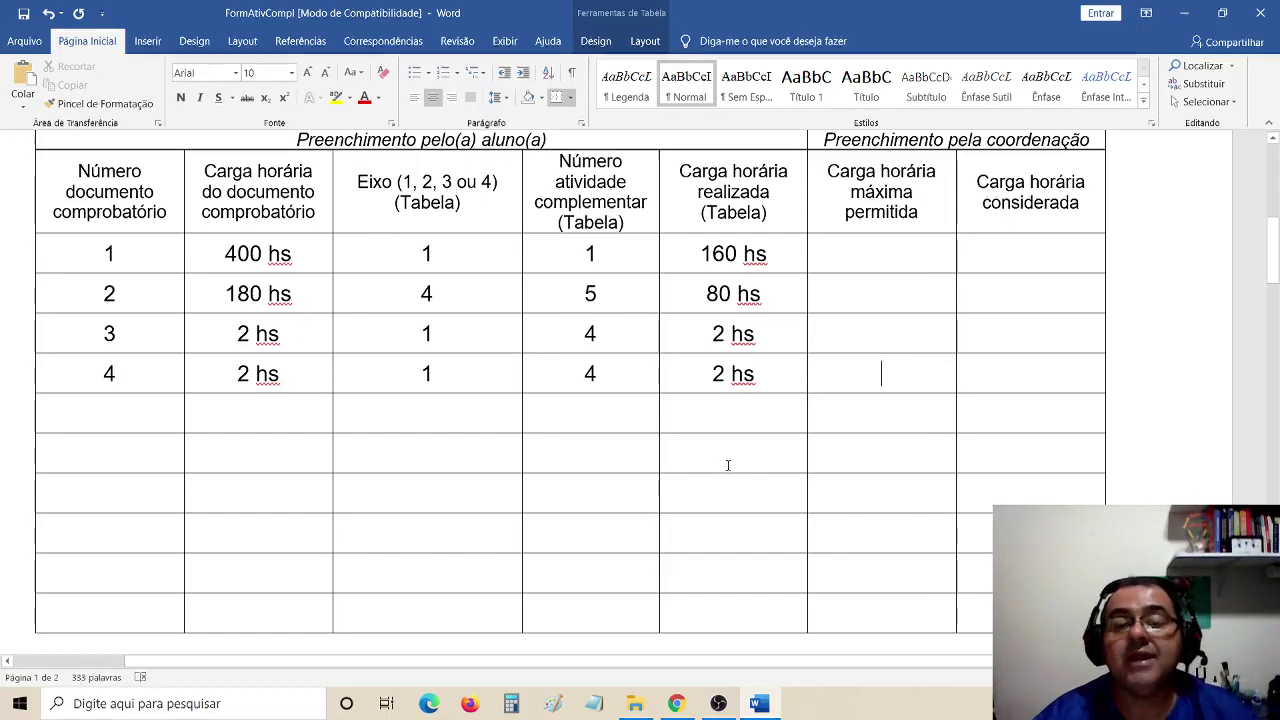
scroll(868, 420, "down", 4)
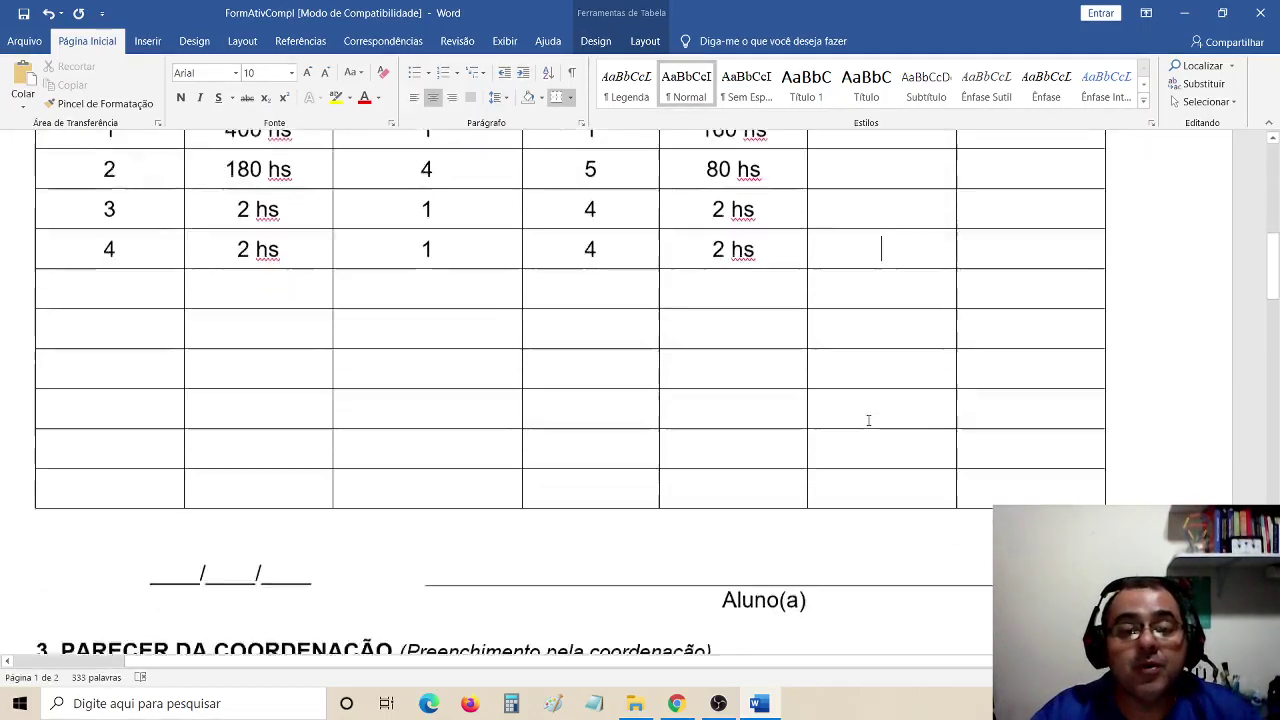
scroll(868, 420, "up", 5)
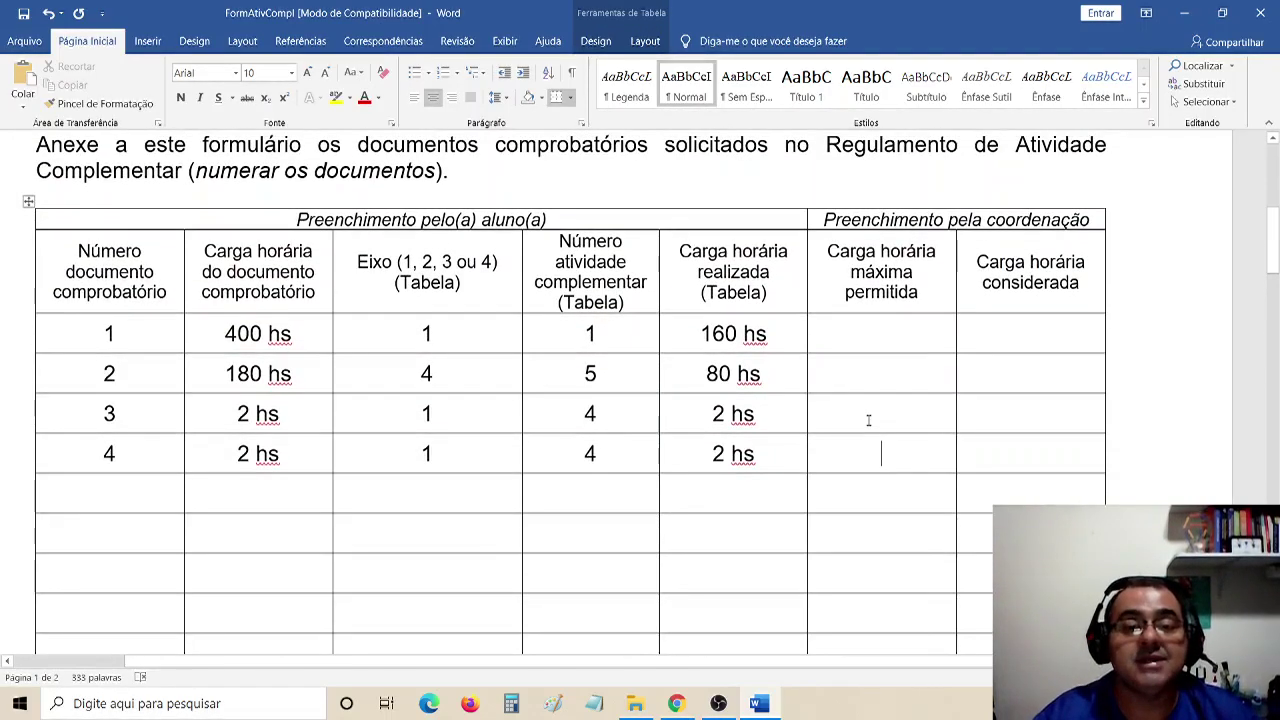
- Fill the date blanks beside the Aluno(a) signature line with dd, mm and yyyy, and place the cursor on the signature line
scroll(868, 420, "down", 5)
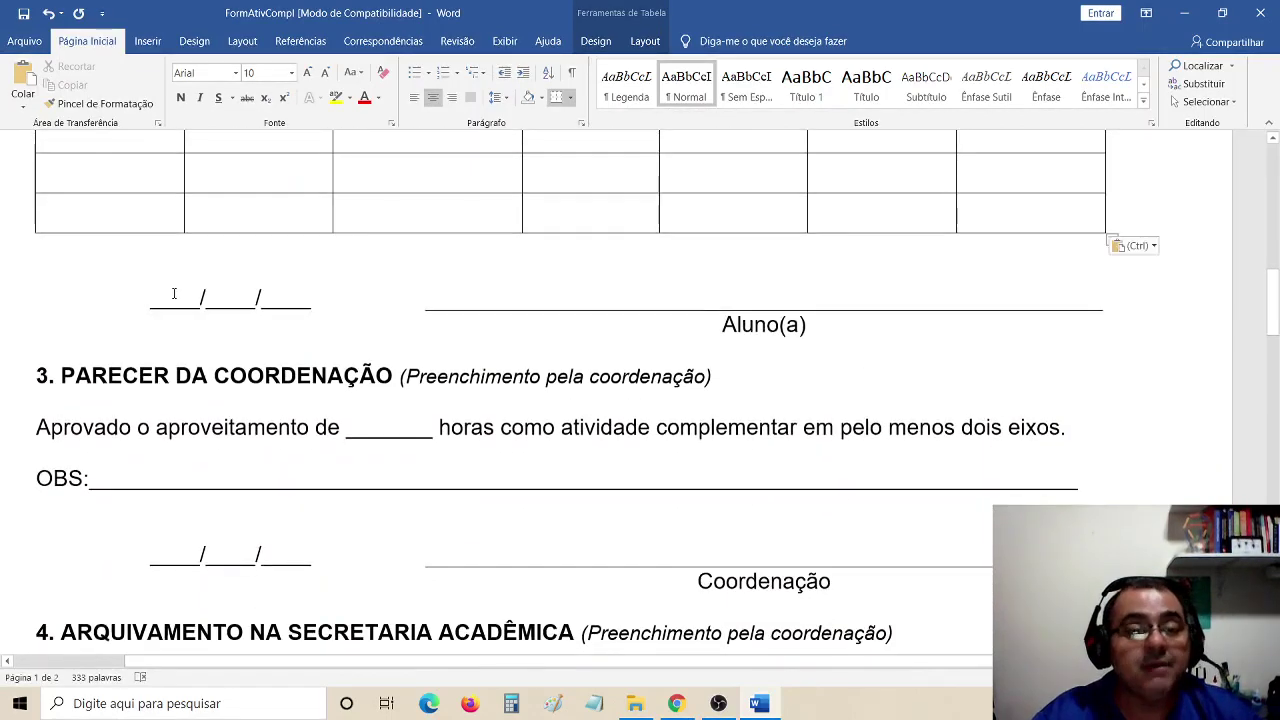
left_click(175, 293)
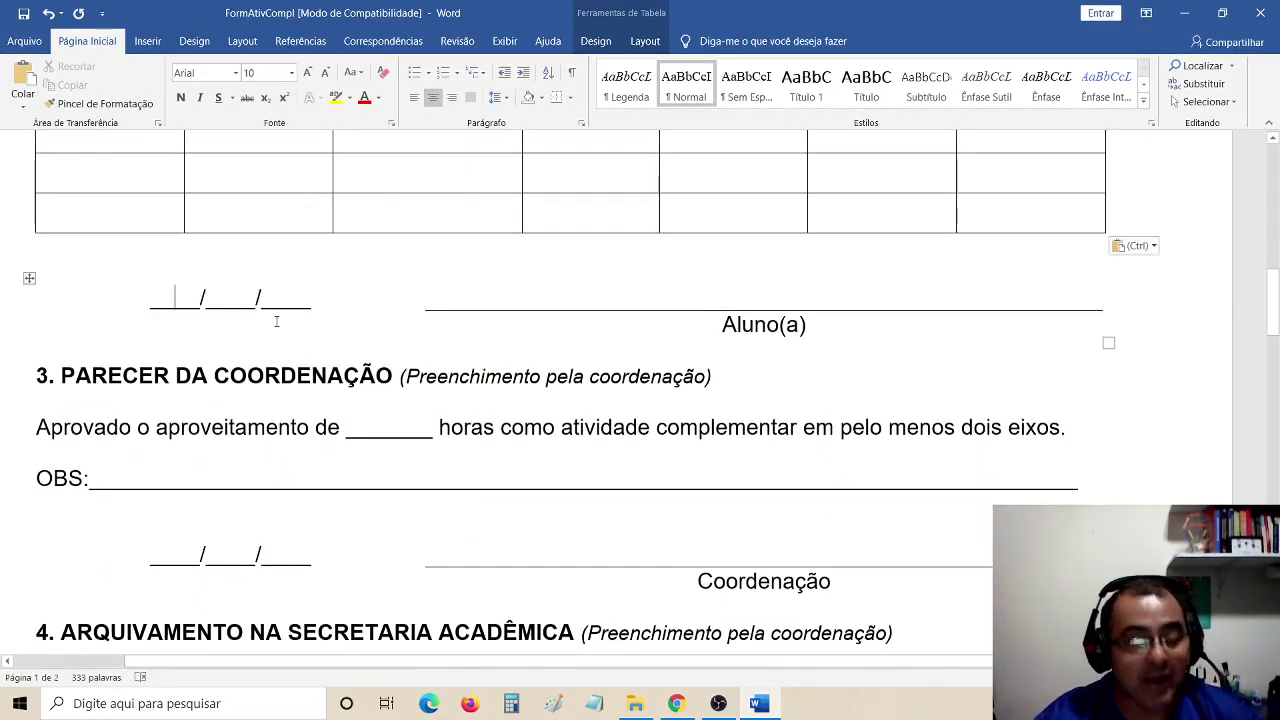
type("dd")
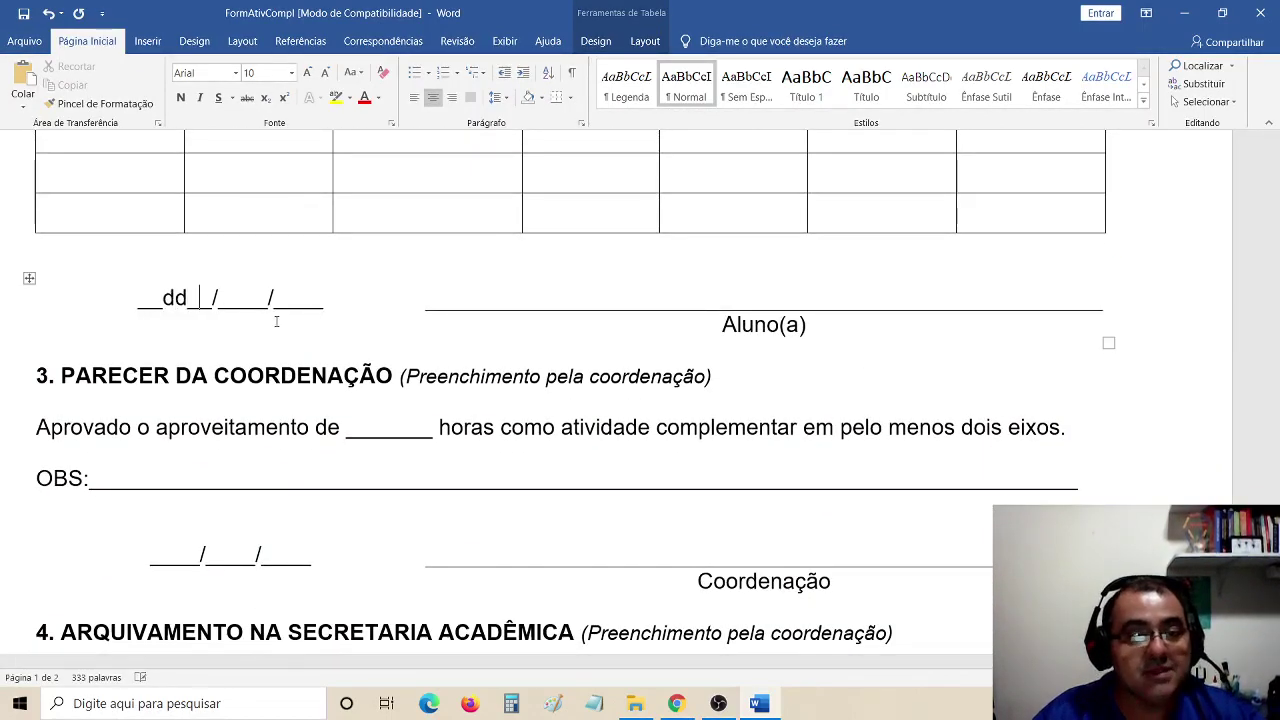
key("Right")
key("Right")
type("mm")
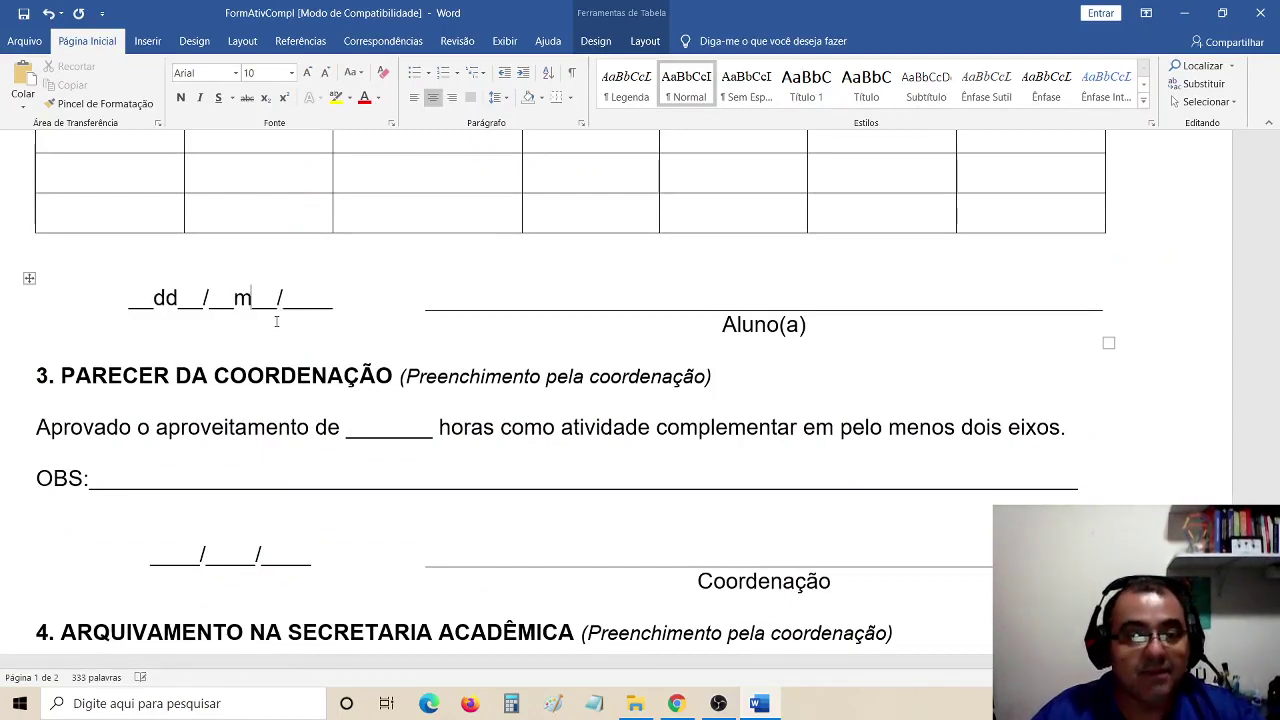
key("Right")
key("Right")
key("Right")
key("Right")
key("Right")
type("yyyy")
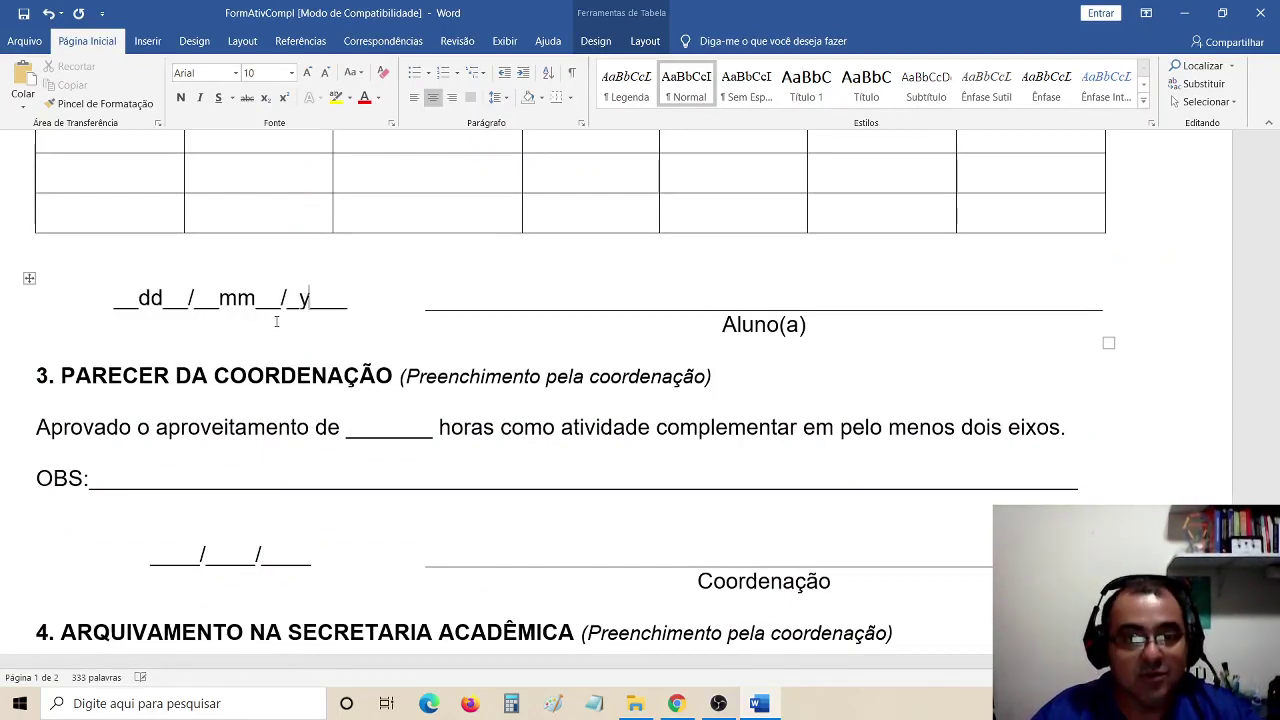
left_click(686, 299)
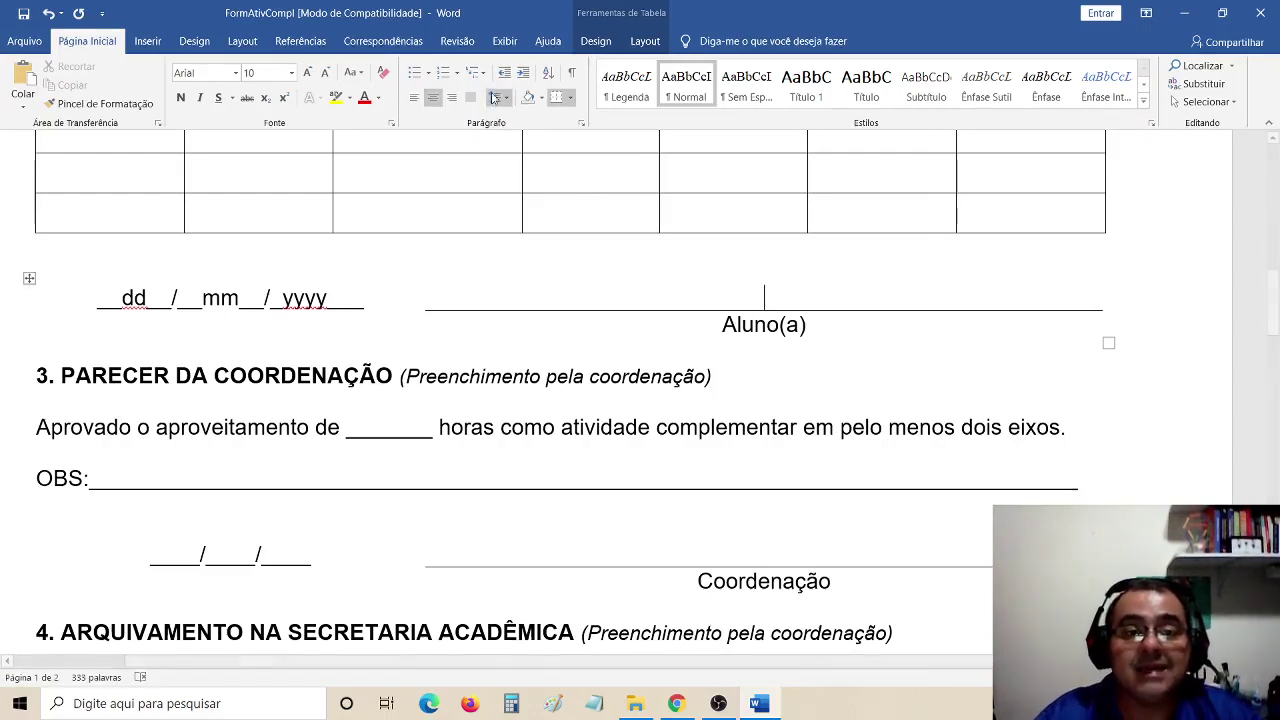
left_click(758, 284)
- Review the form from the student data and activity rows through the coordination sections to the page 2 activities table
scroll(758, 284, "up", 12)
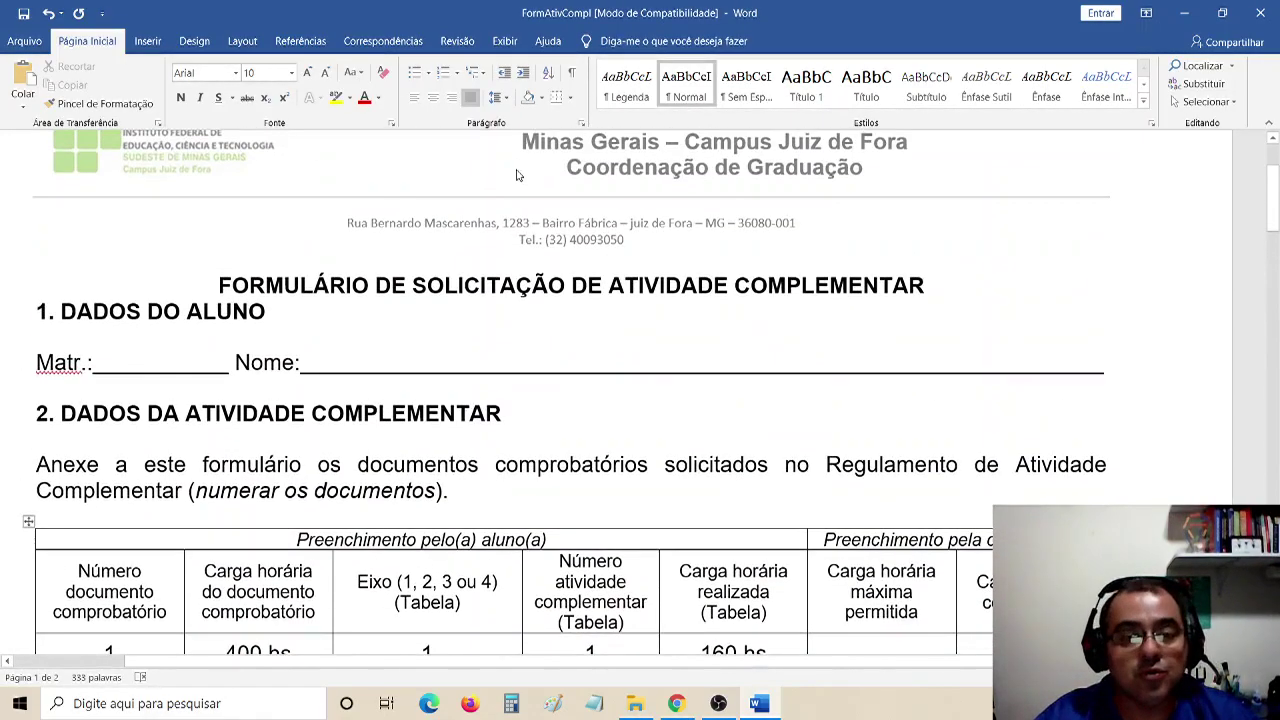
scroll(517, 170, "down", 3)
scroll(517, 170, "down", 2)
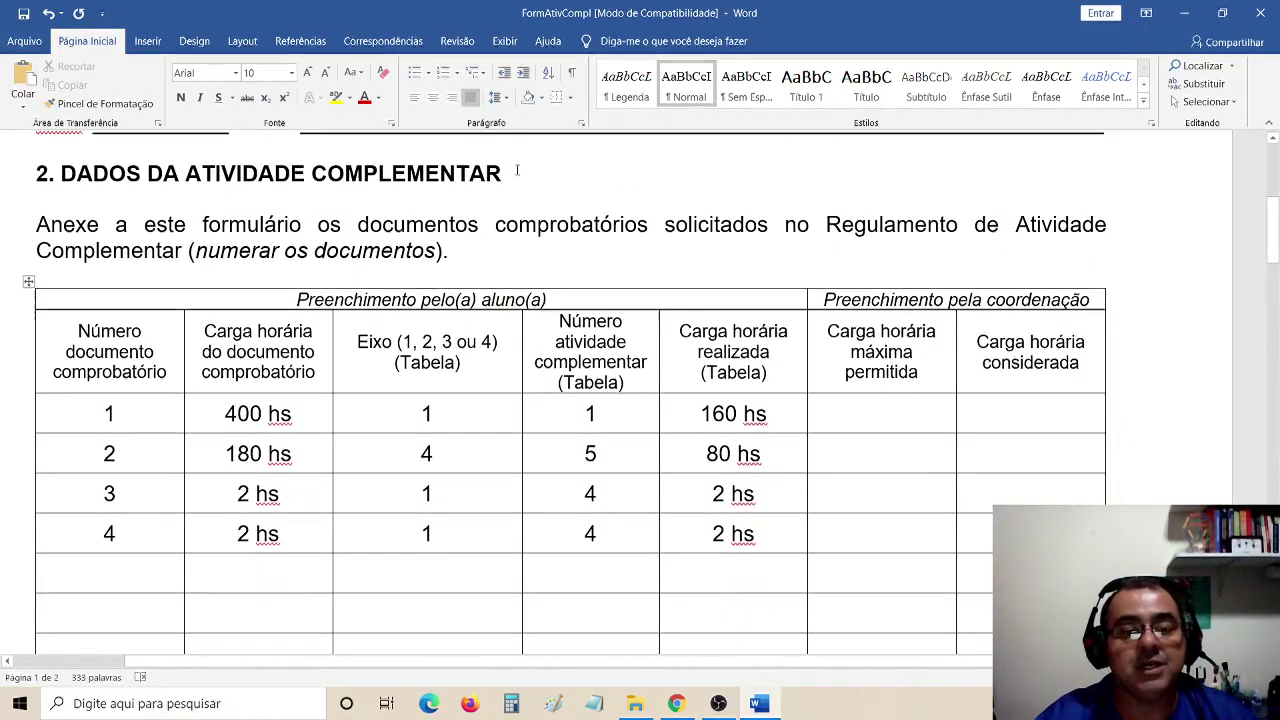
scroll(706, 236, "down", 2)
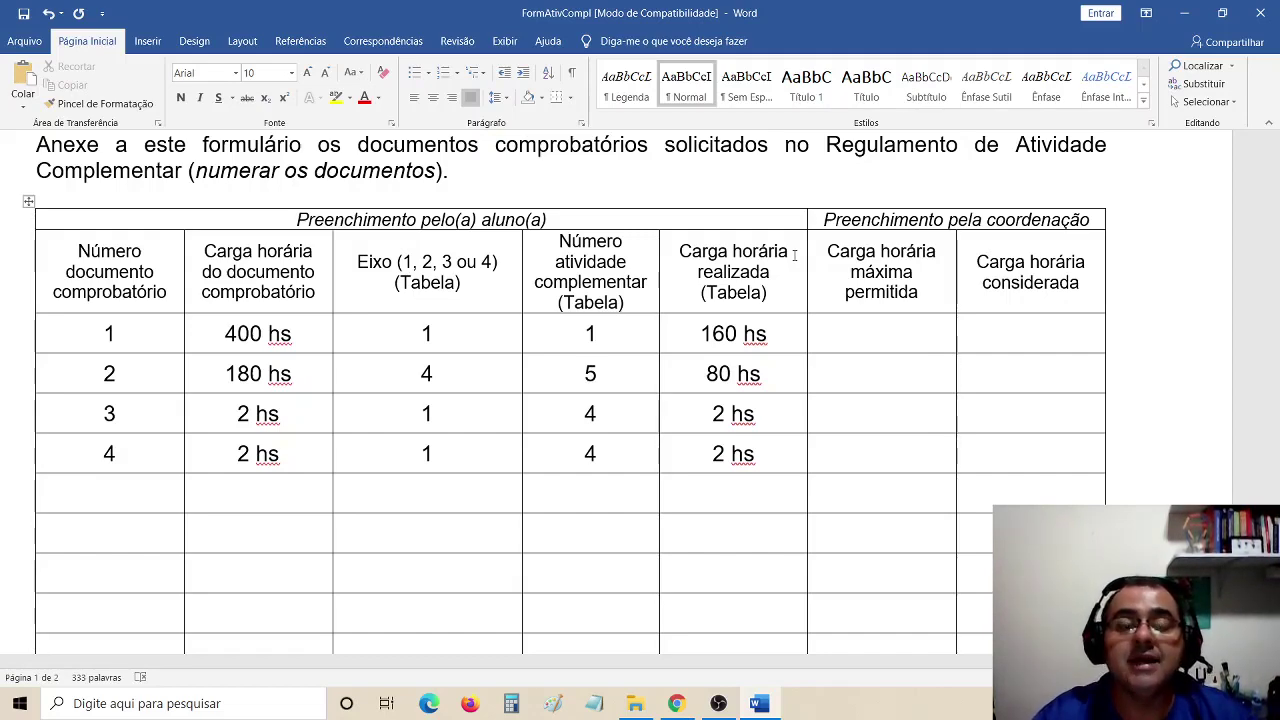
scroll(626, 177, "up", 3)
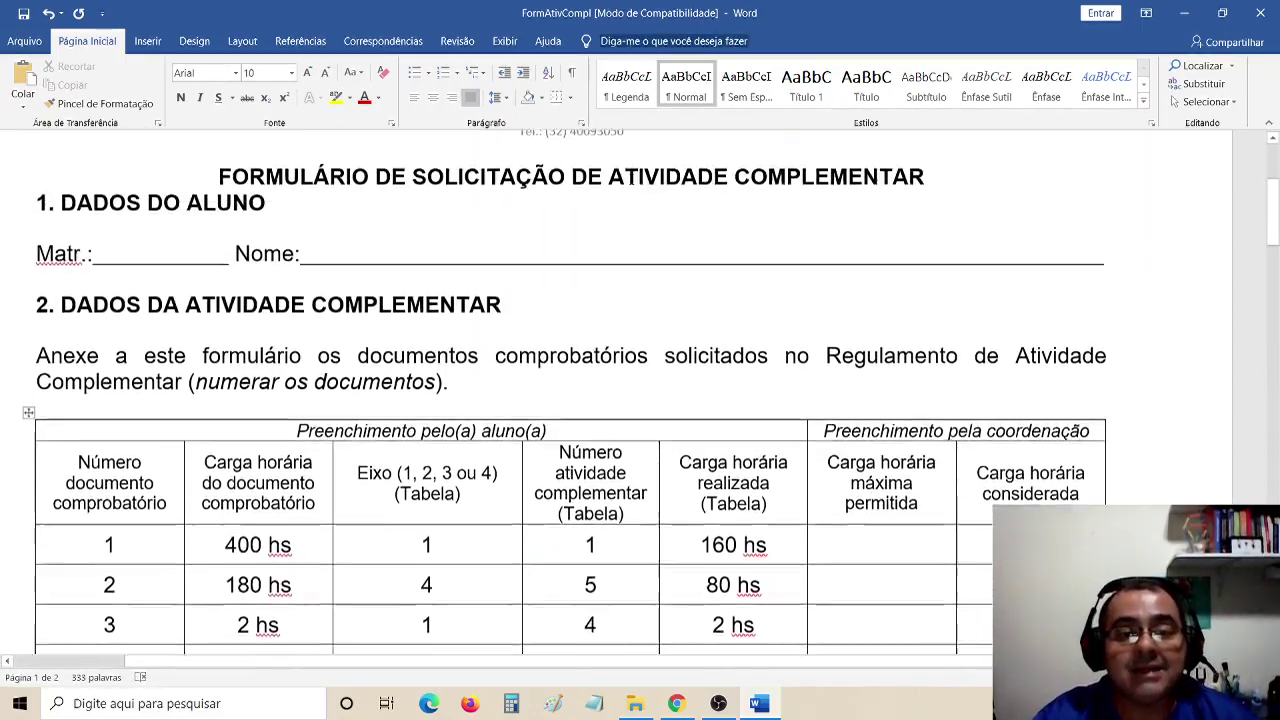
scroll(628, 177, "up", 2)
scroll(631, 179, "down", 12)
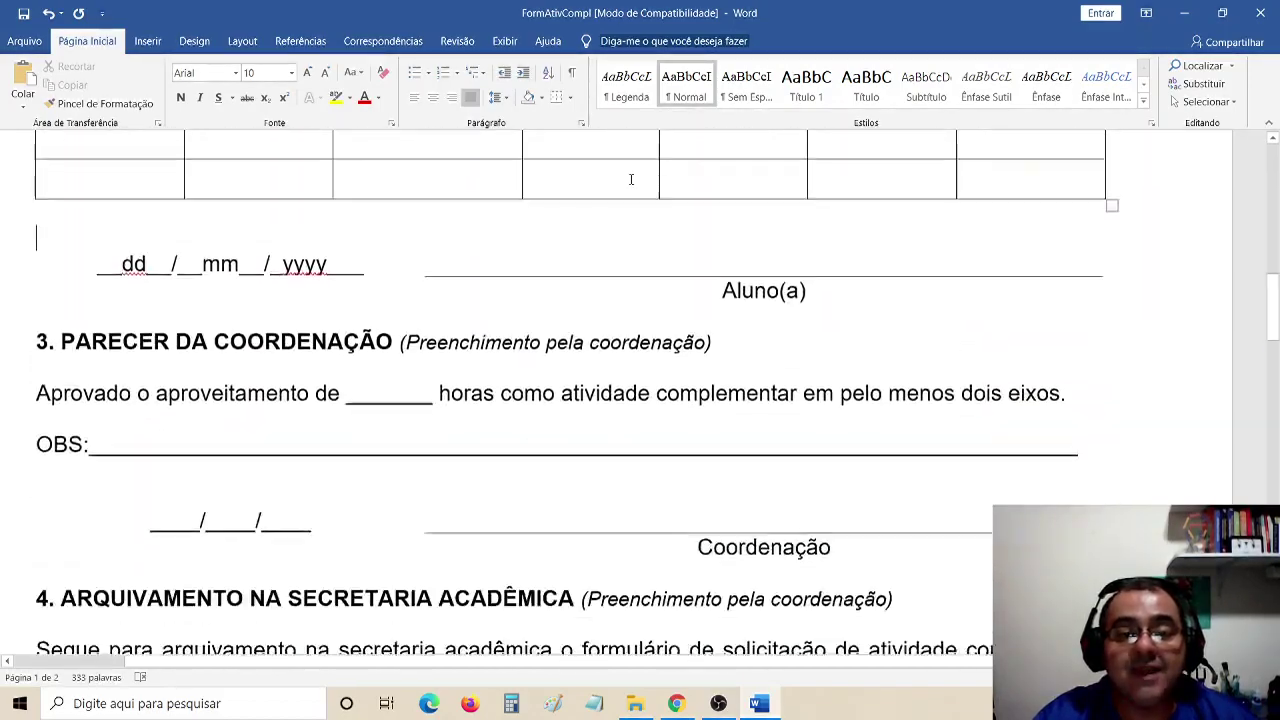
scroll(631, 179, "down", 15)
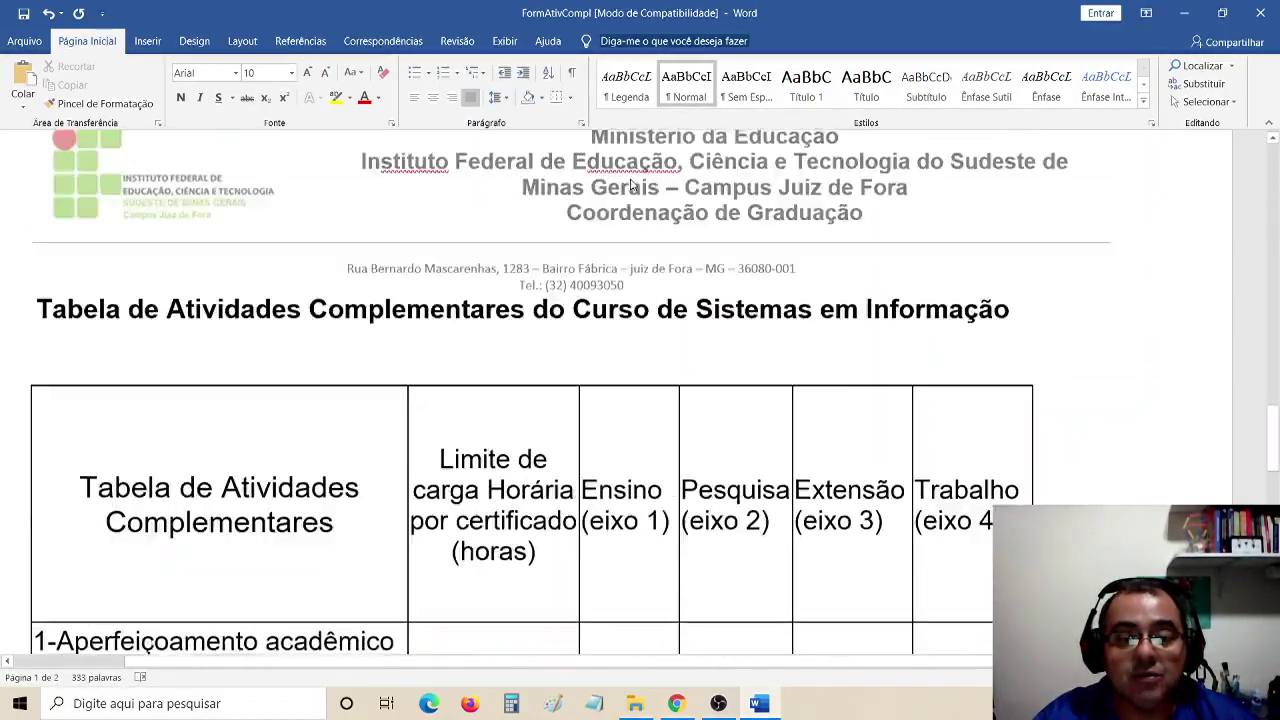
scroll(630, 180, "up", 12)
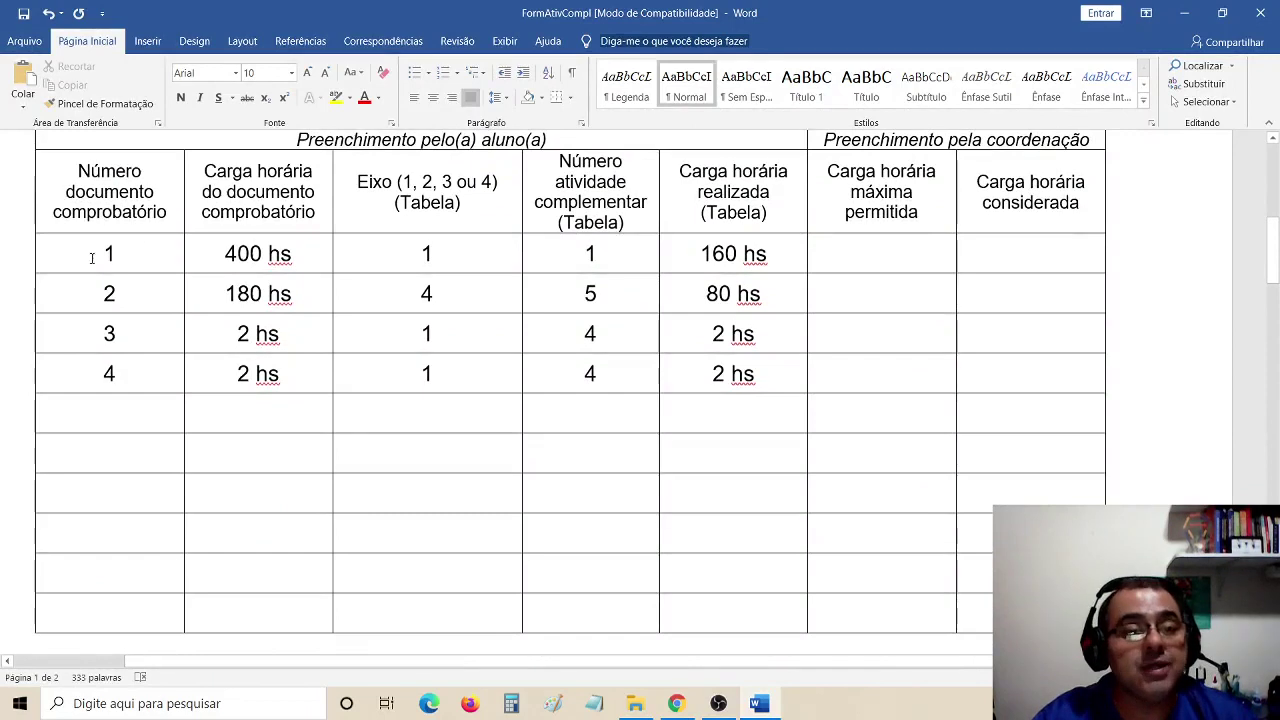
- Highlight document numbers 1 to 4 in the Número documento comprobatório column and check them against the instruction to number the attached documents
left_click_drag(107, 268, 114, 374)
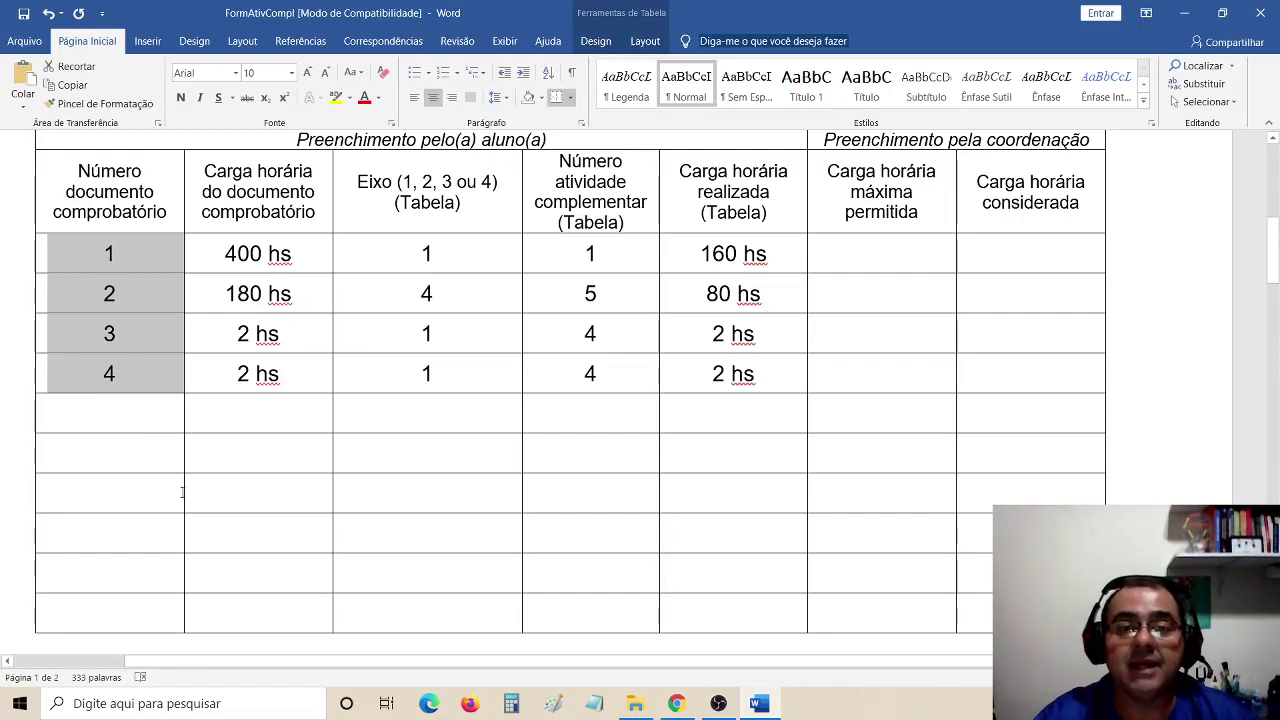
left_click(393, 421)
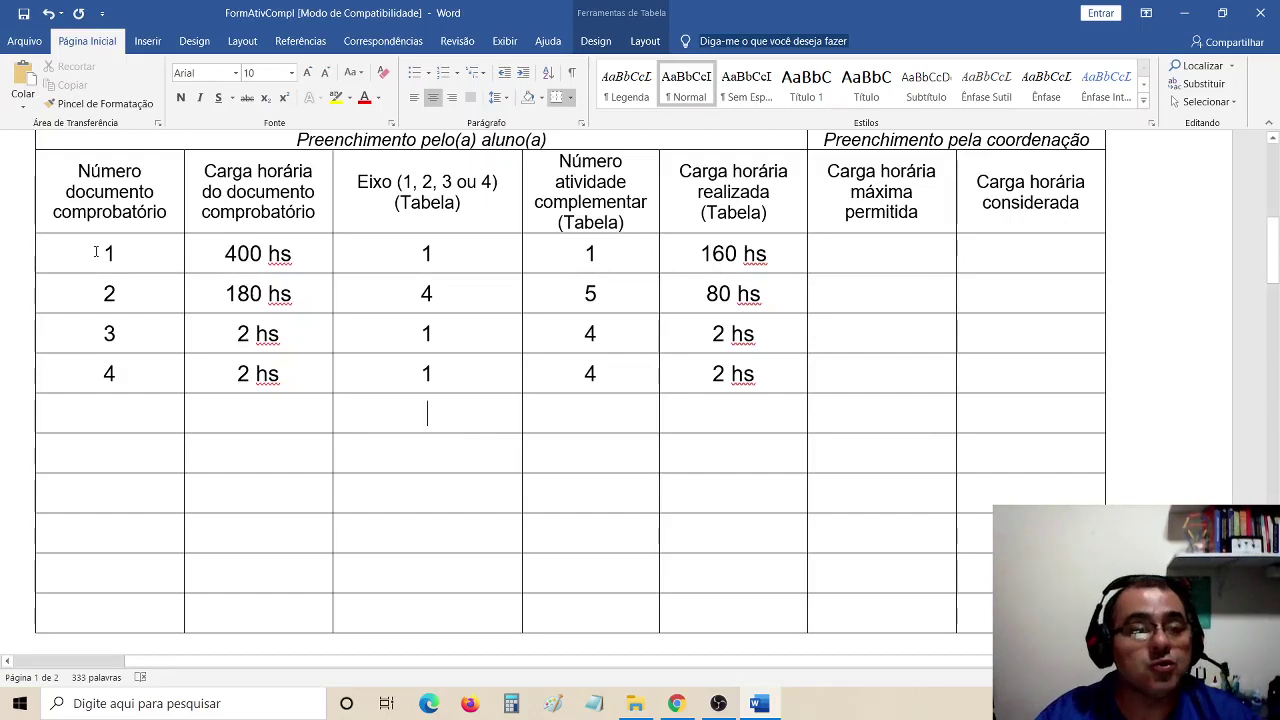
left_click_drag(96, 252, 98, 395)
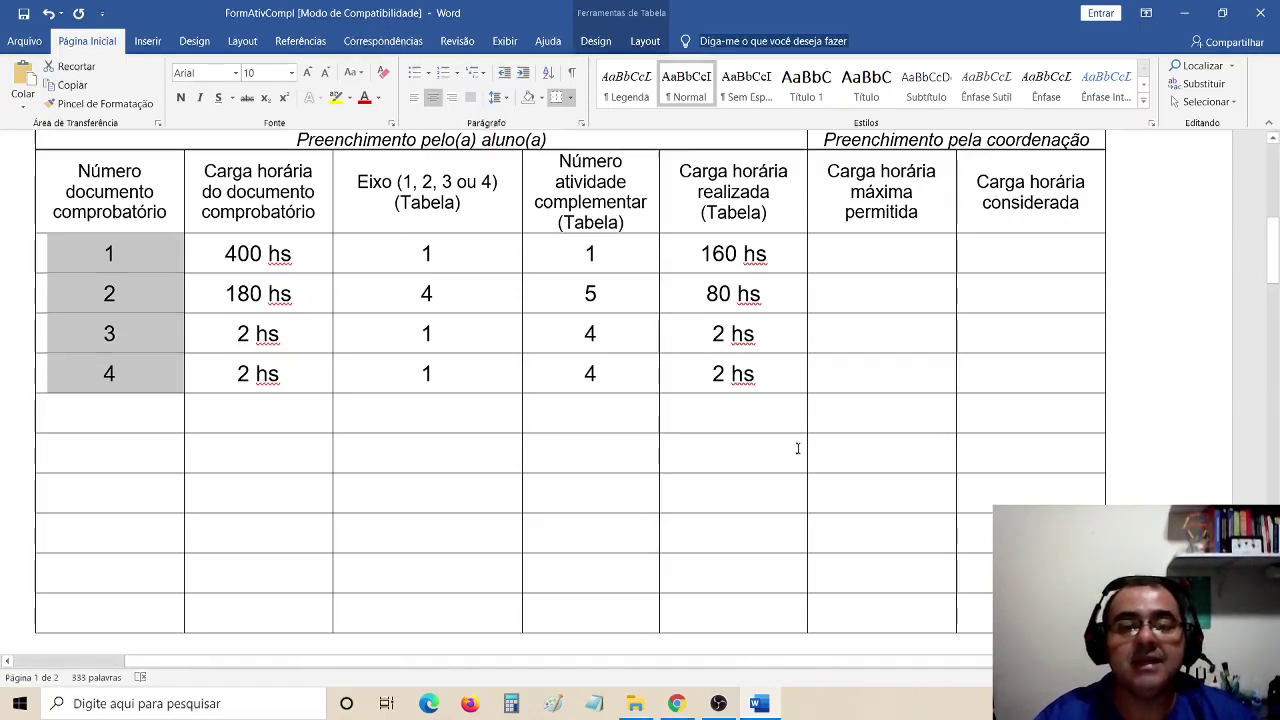
scroll(794, 523, "up", 5)
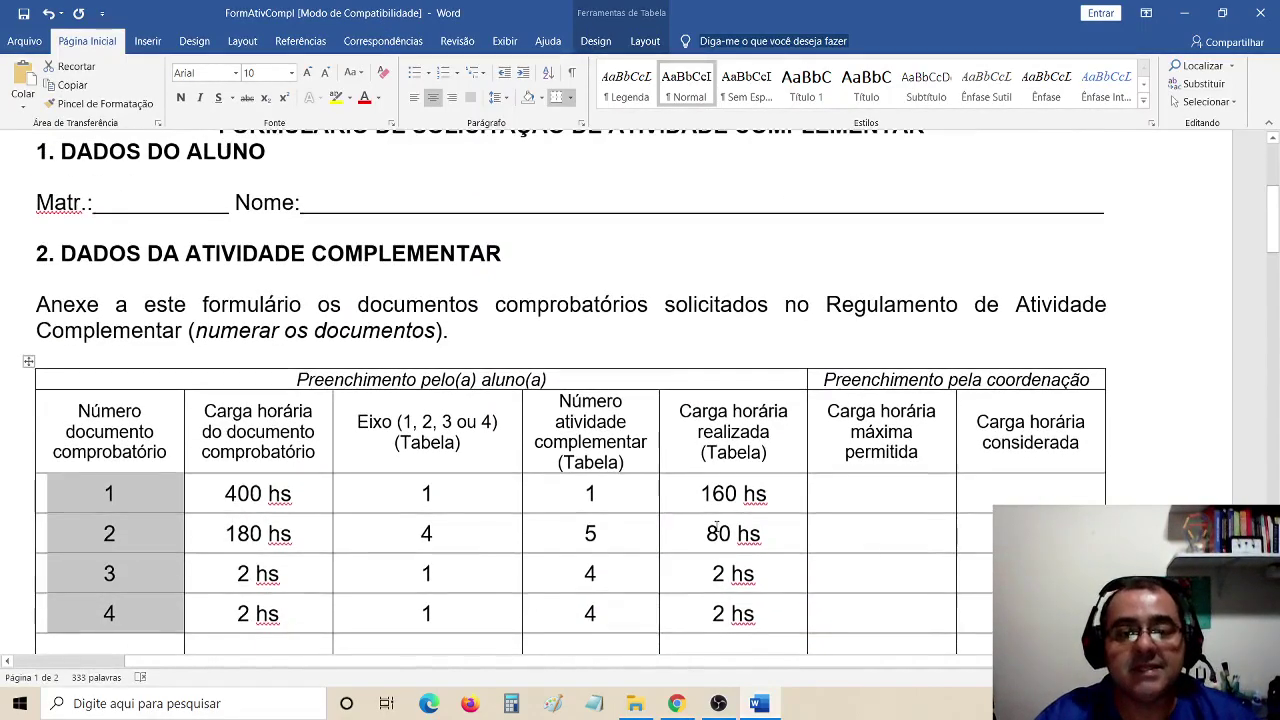
scroll(714, 526, "down", 3)
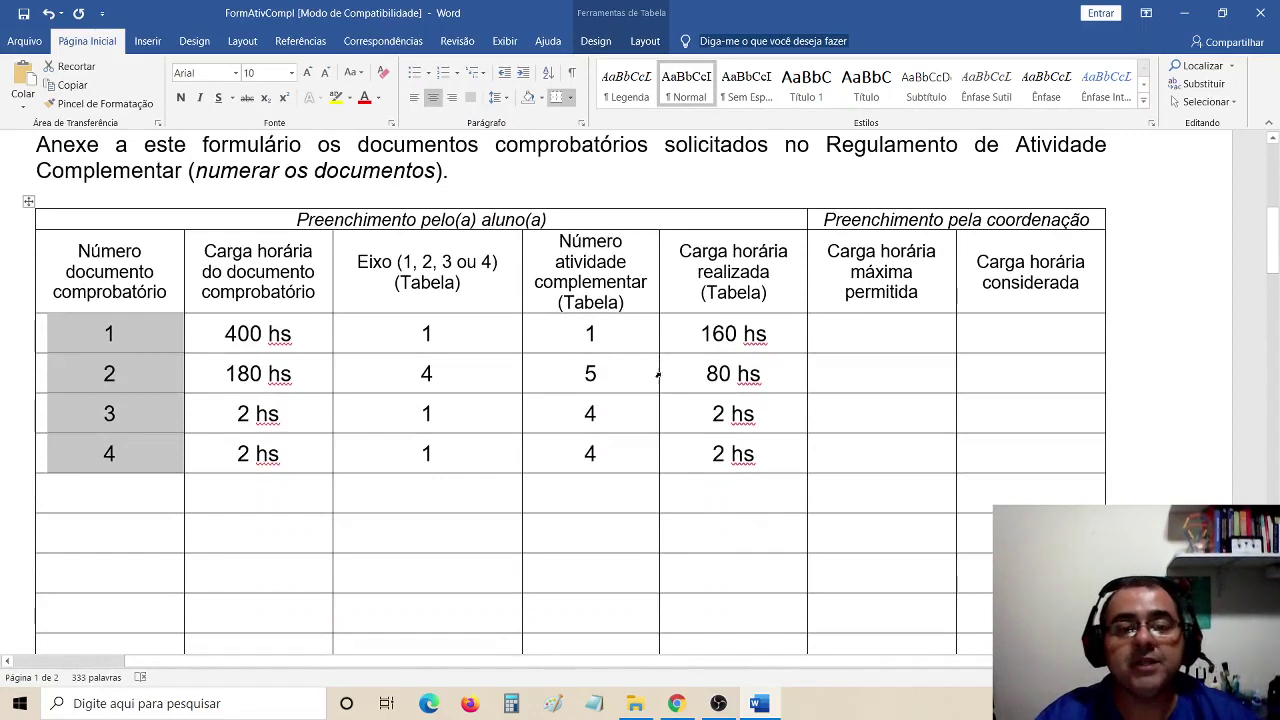
left_click(162, 333)
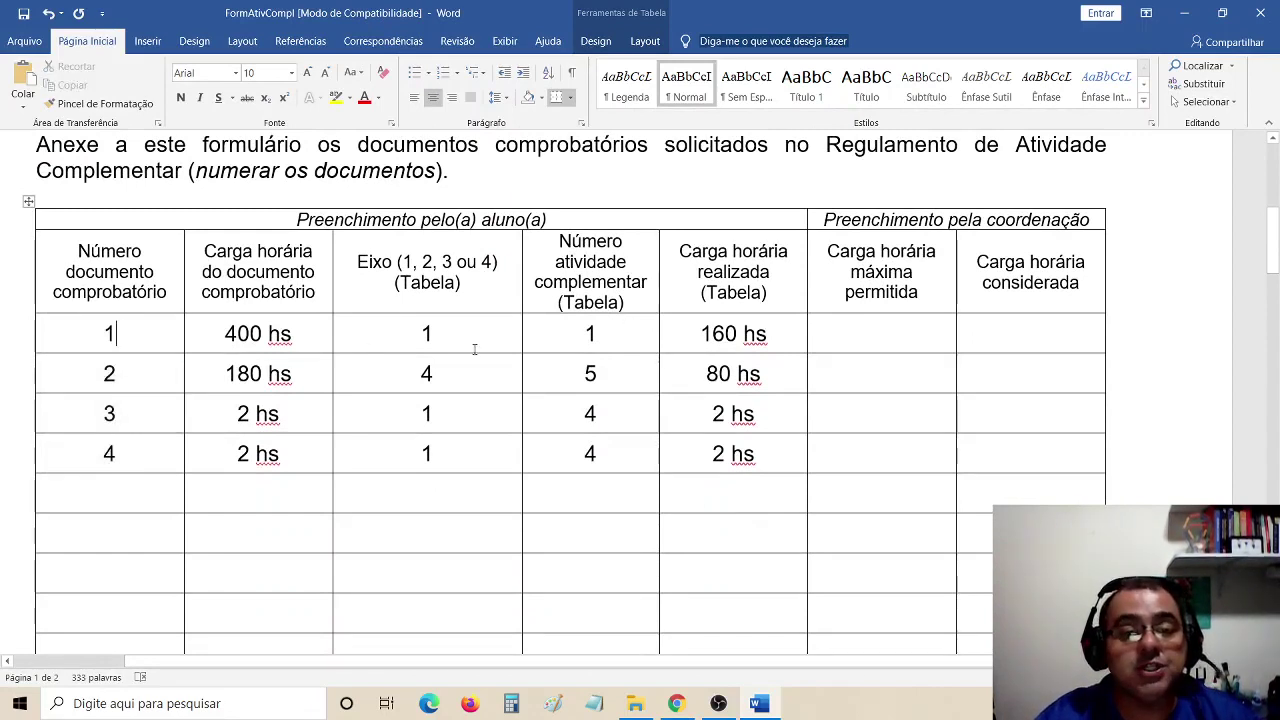